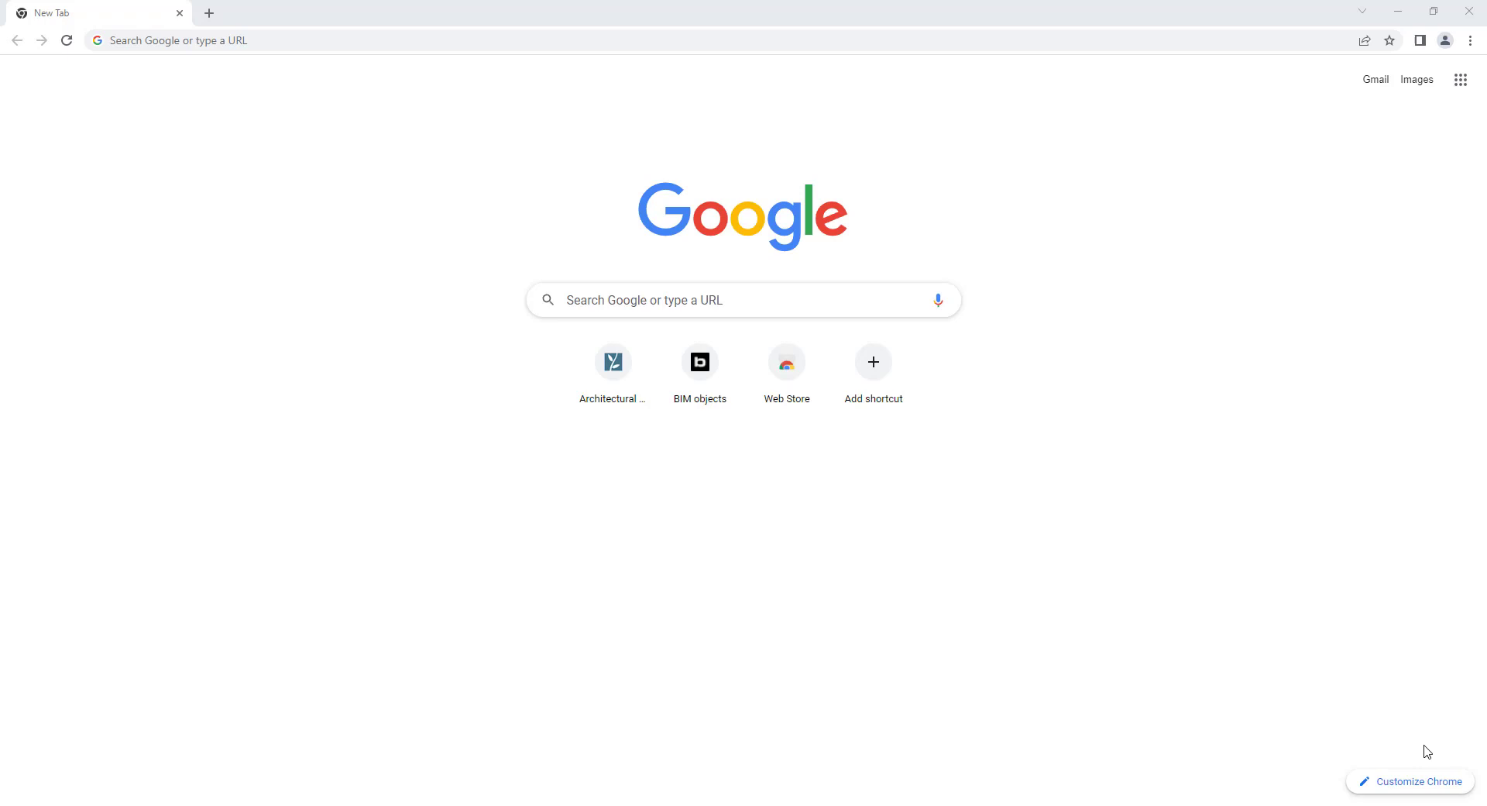
Search Google for "autodesk civil 3d 2023 south african country kit" and open the Autodesk page Civil 3D Country Kits for South Africa.
left_click(275, 36)
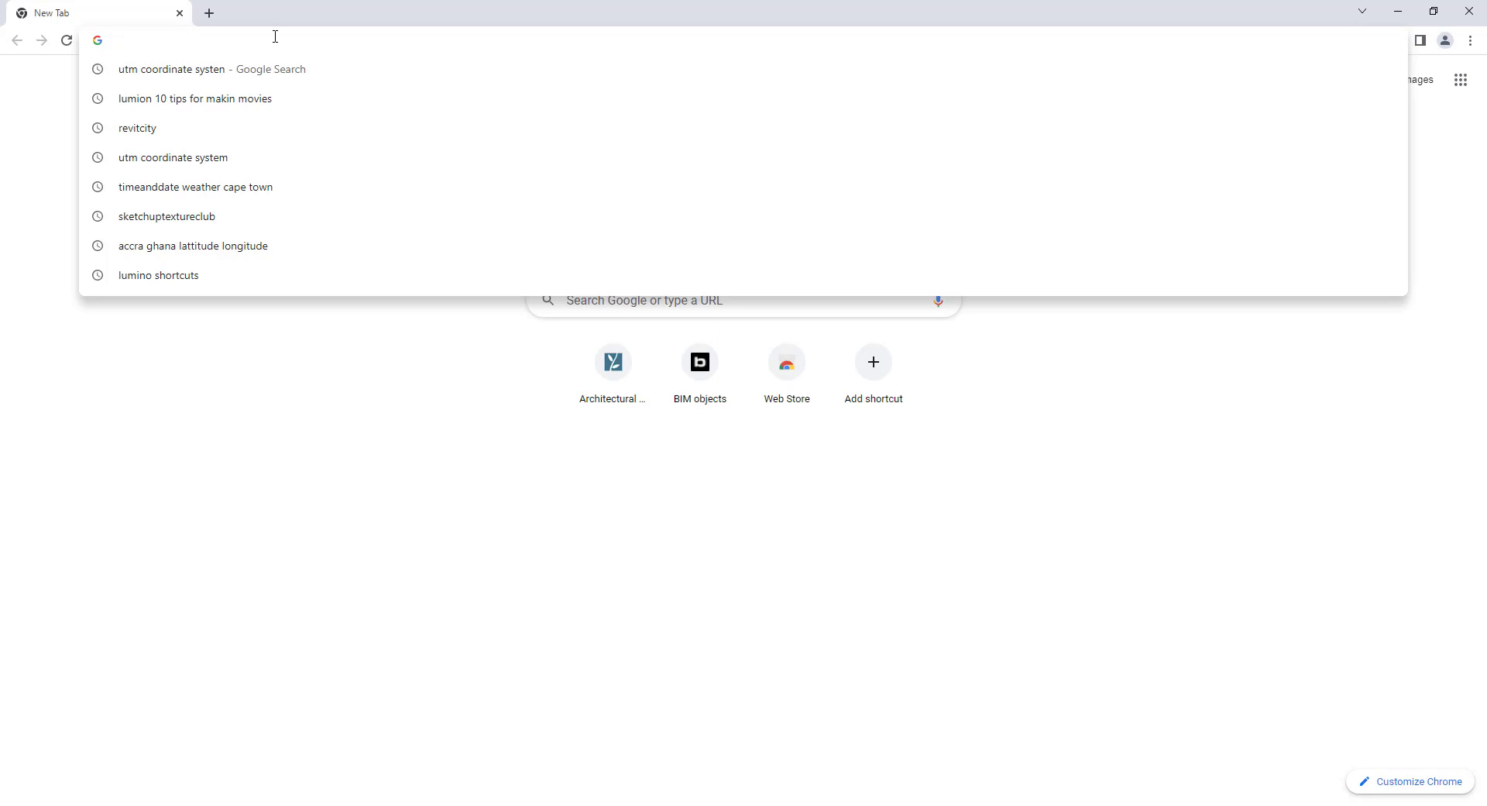
type("autodes")
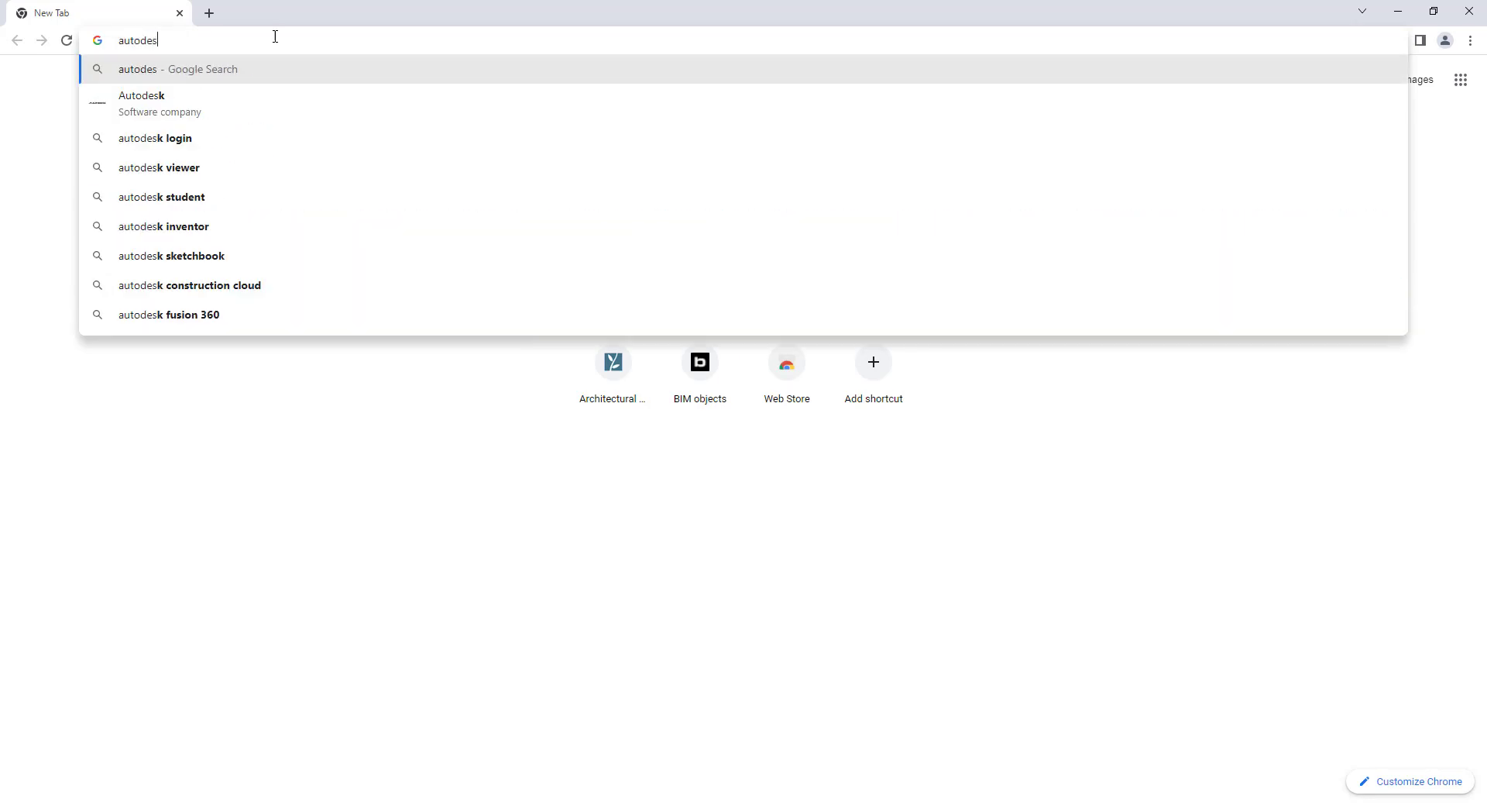
type("k")
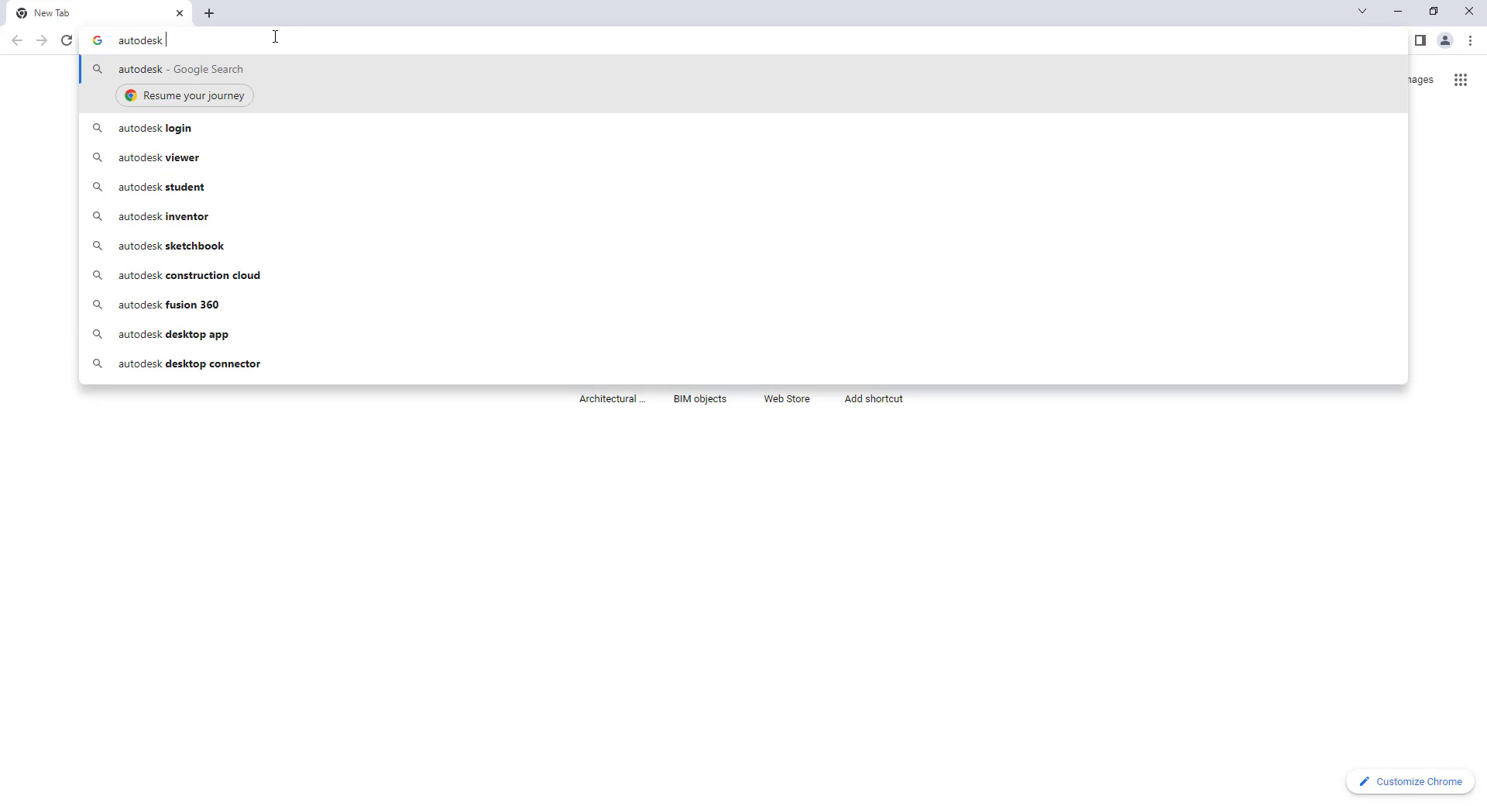
type(" civil 3")
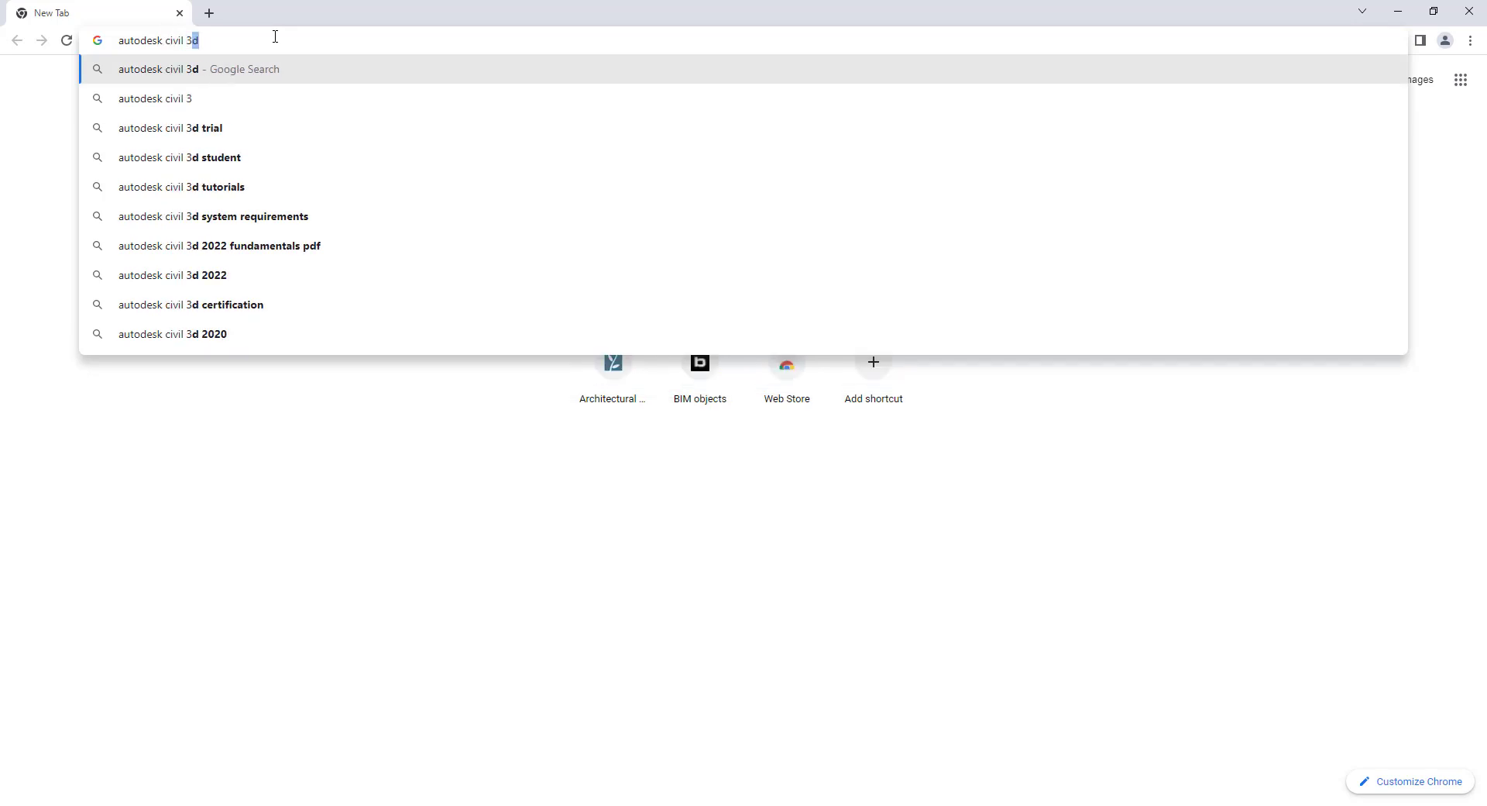
type("d")
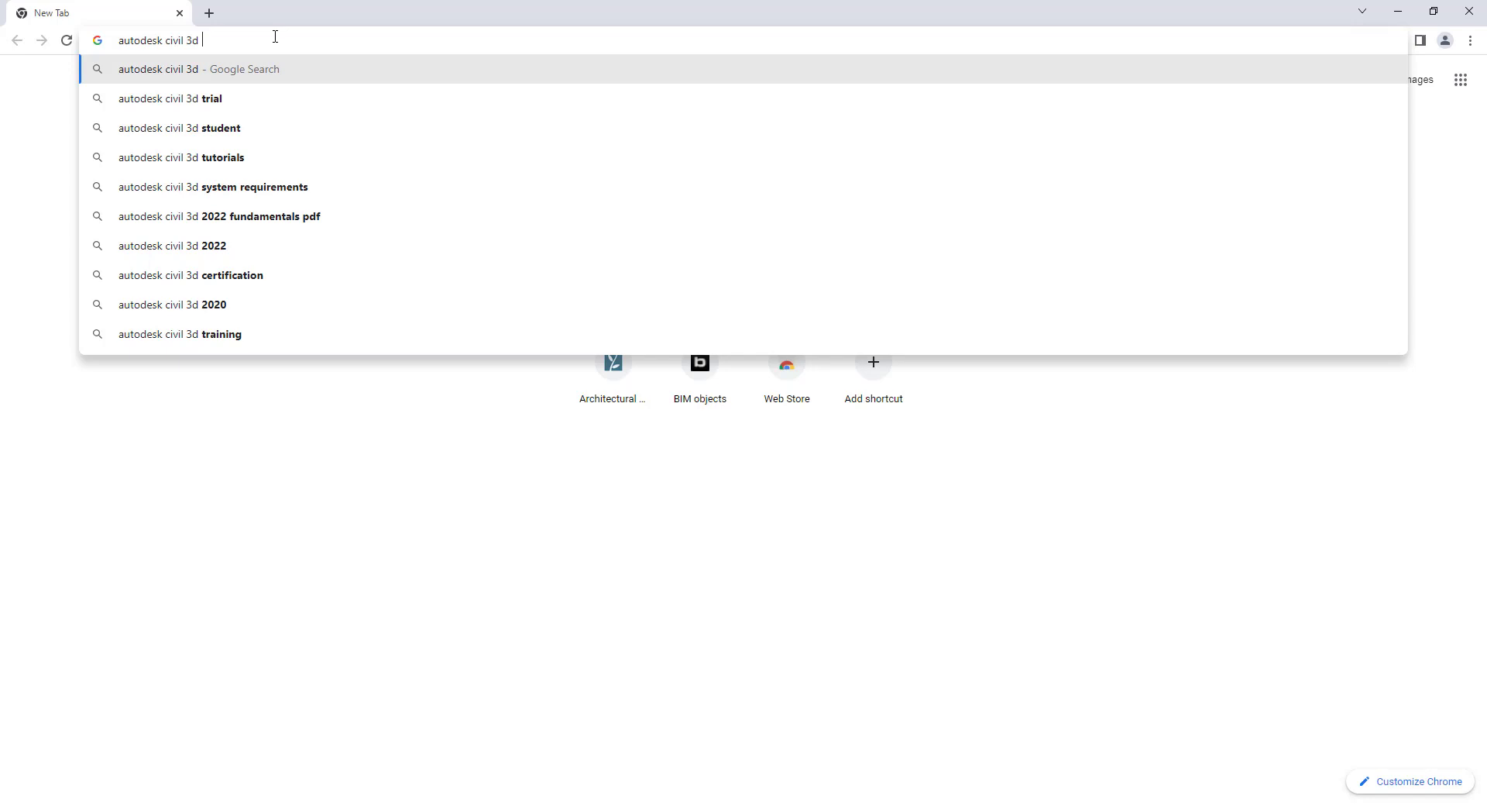
type(" 2023")
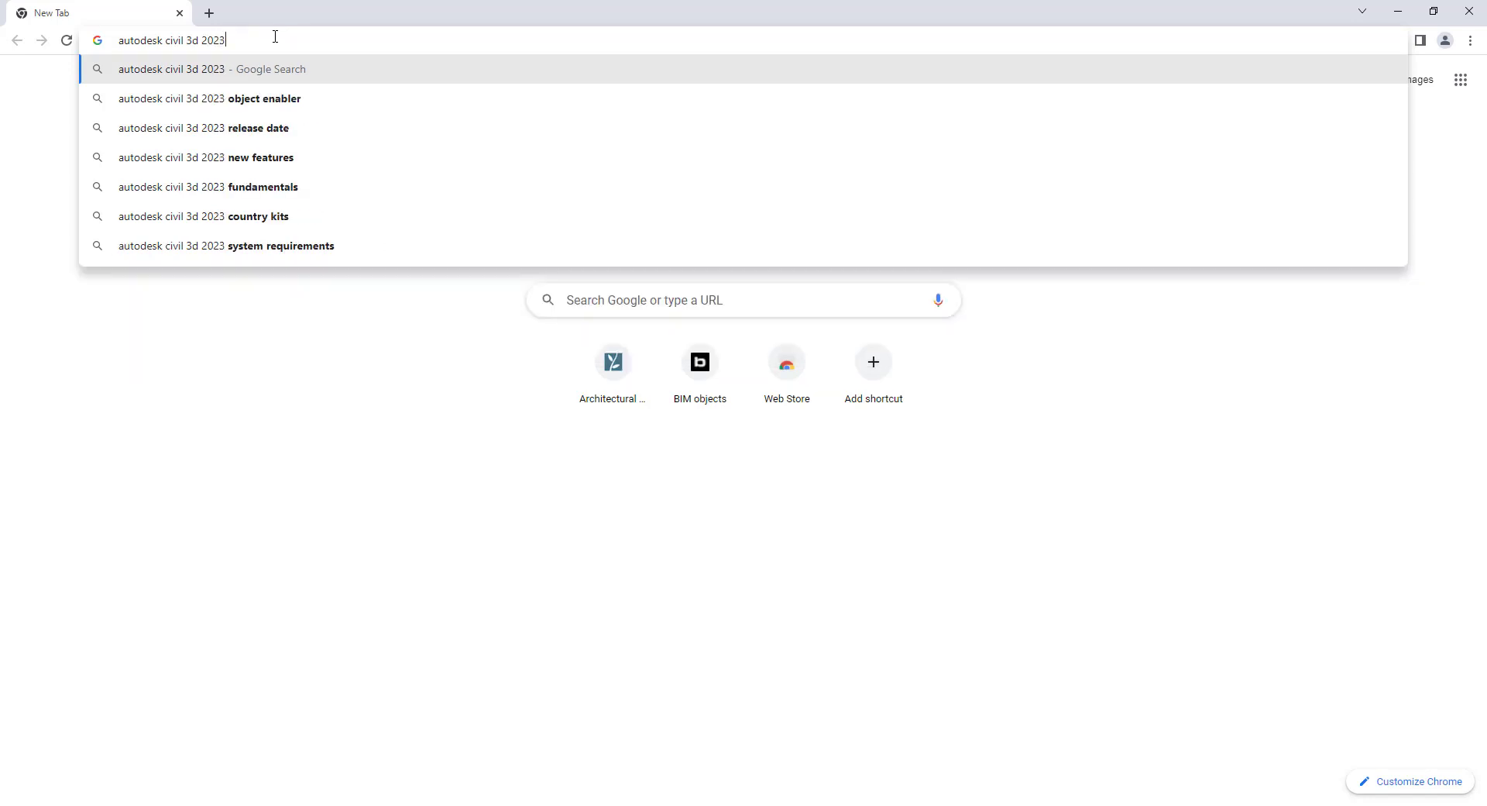
type(" south african country kit")
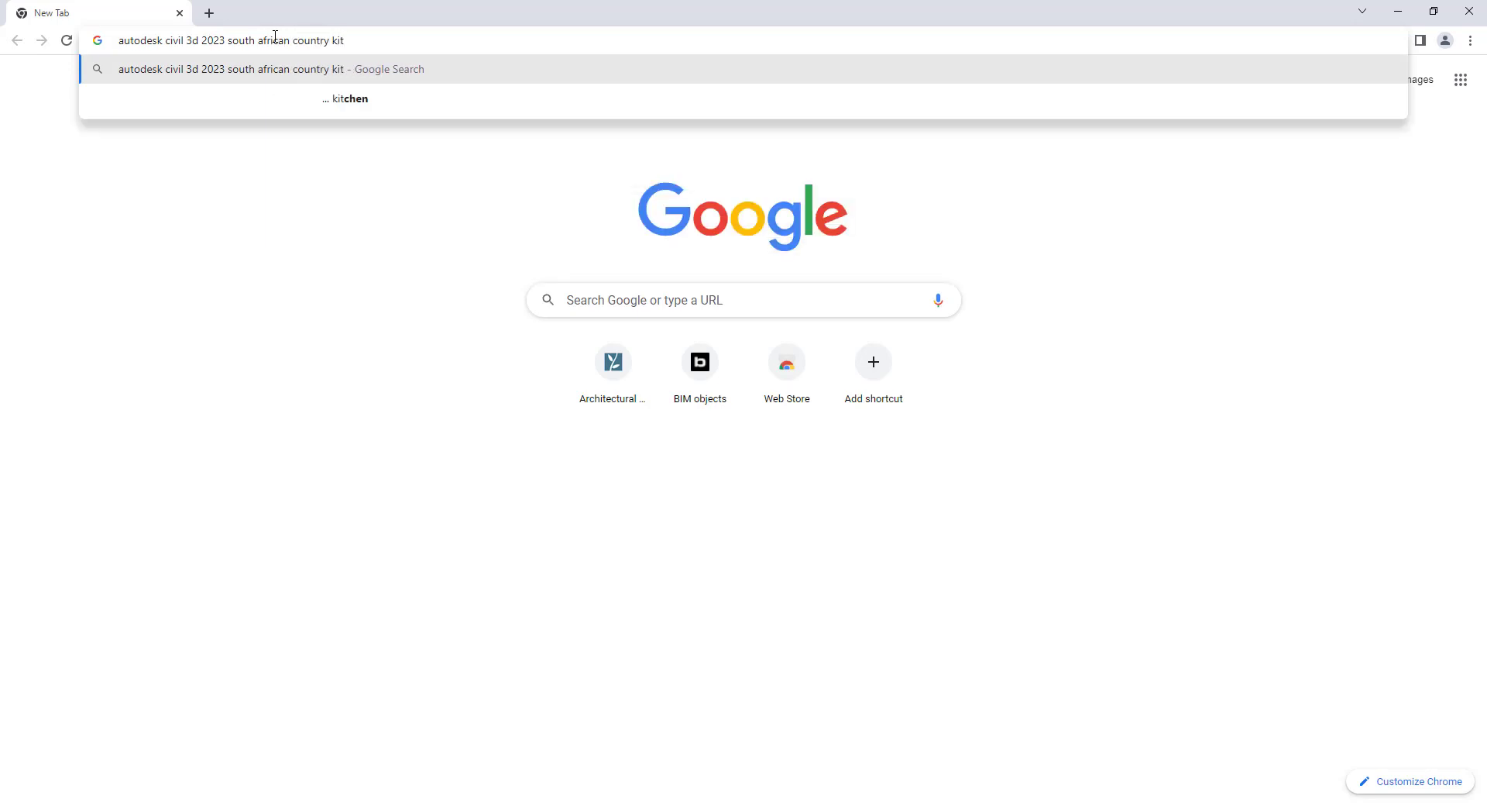
key("Return")
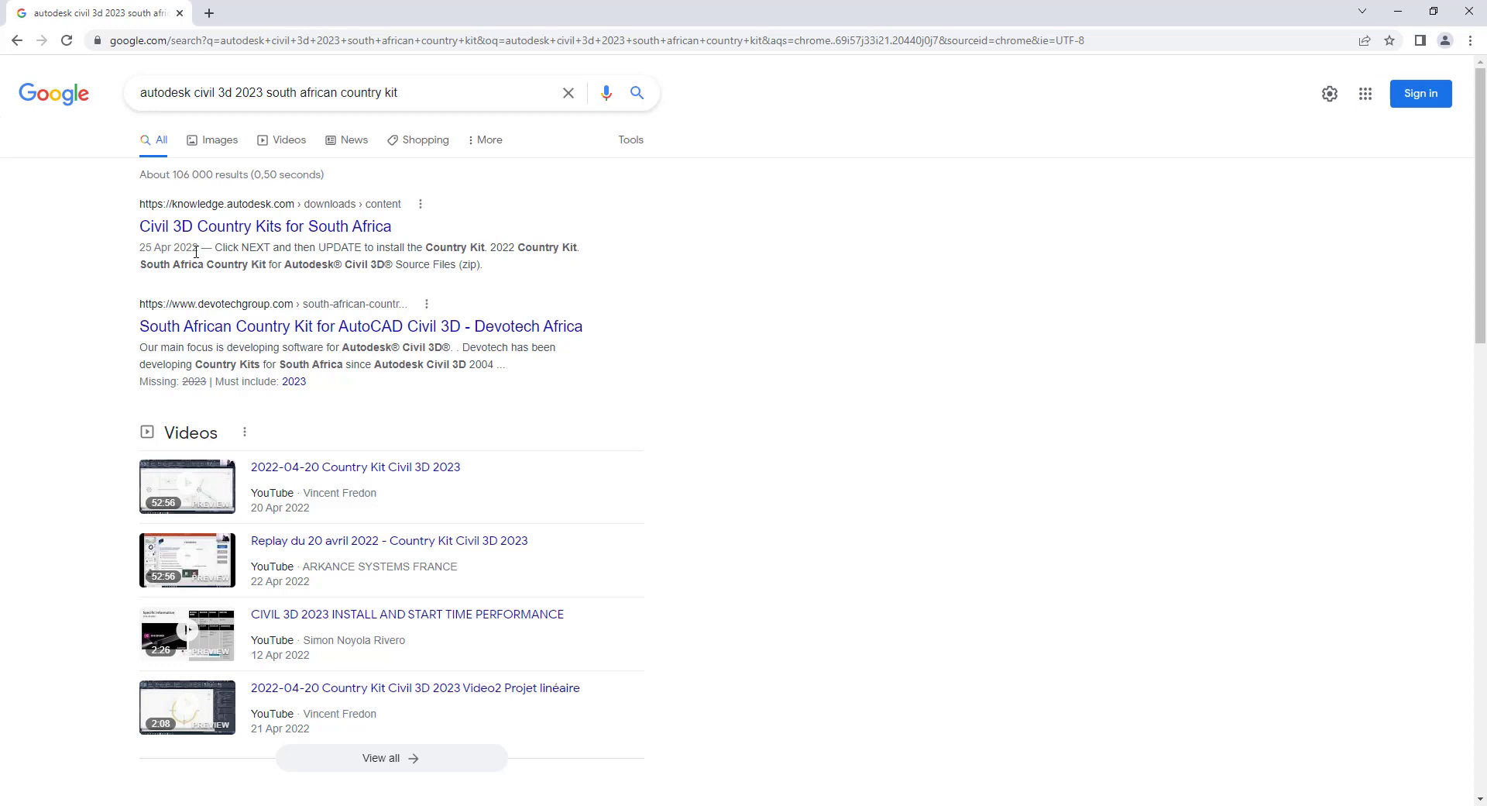
left_click(216, 234)
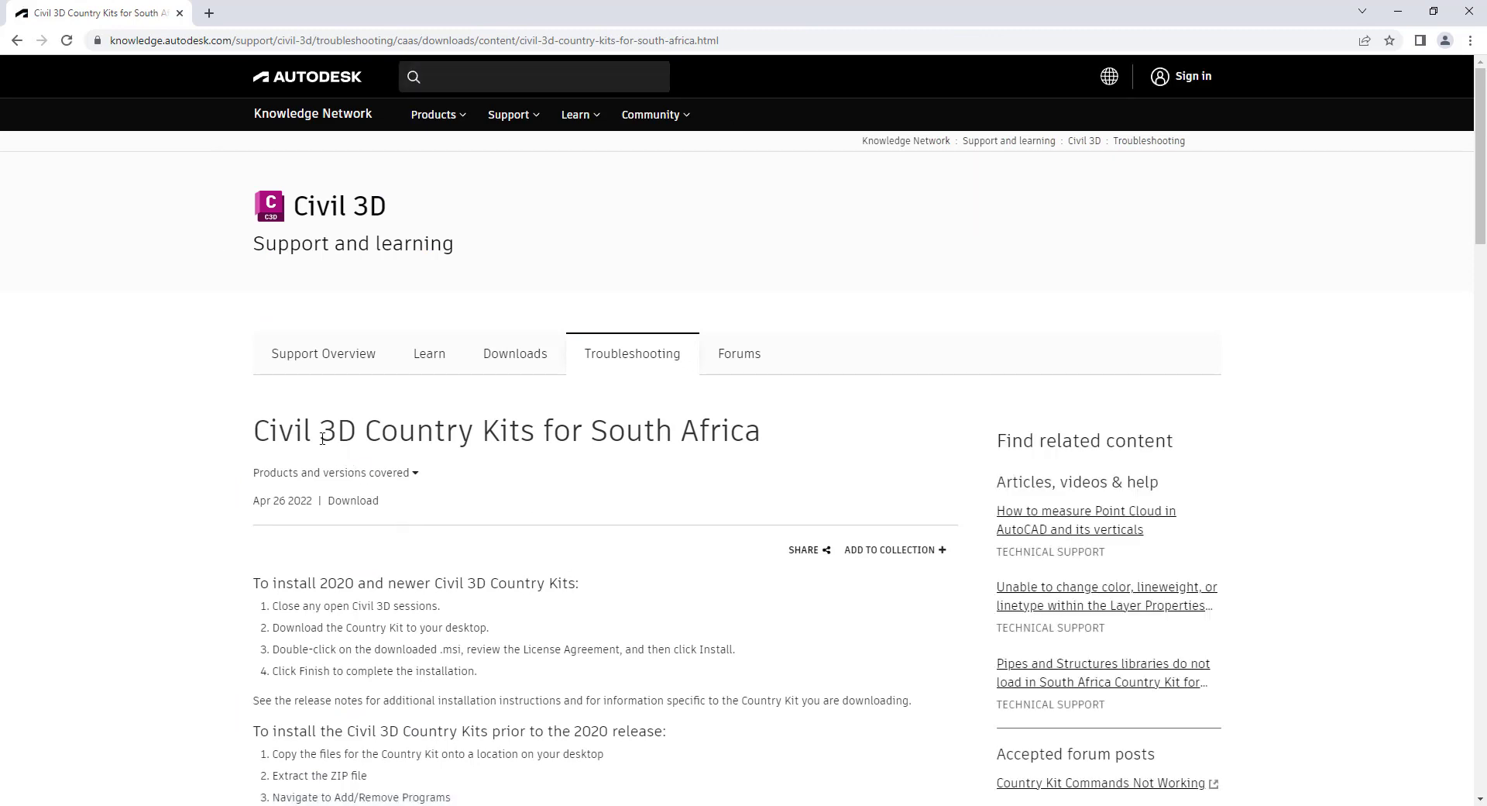
Check the Civil 3D 2023 downloads page for country kits and return to the South Africa country kits page.
left_click(517, 357)
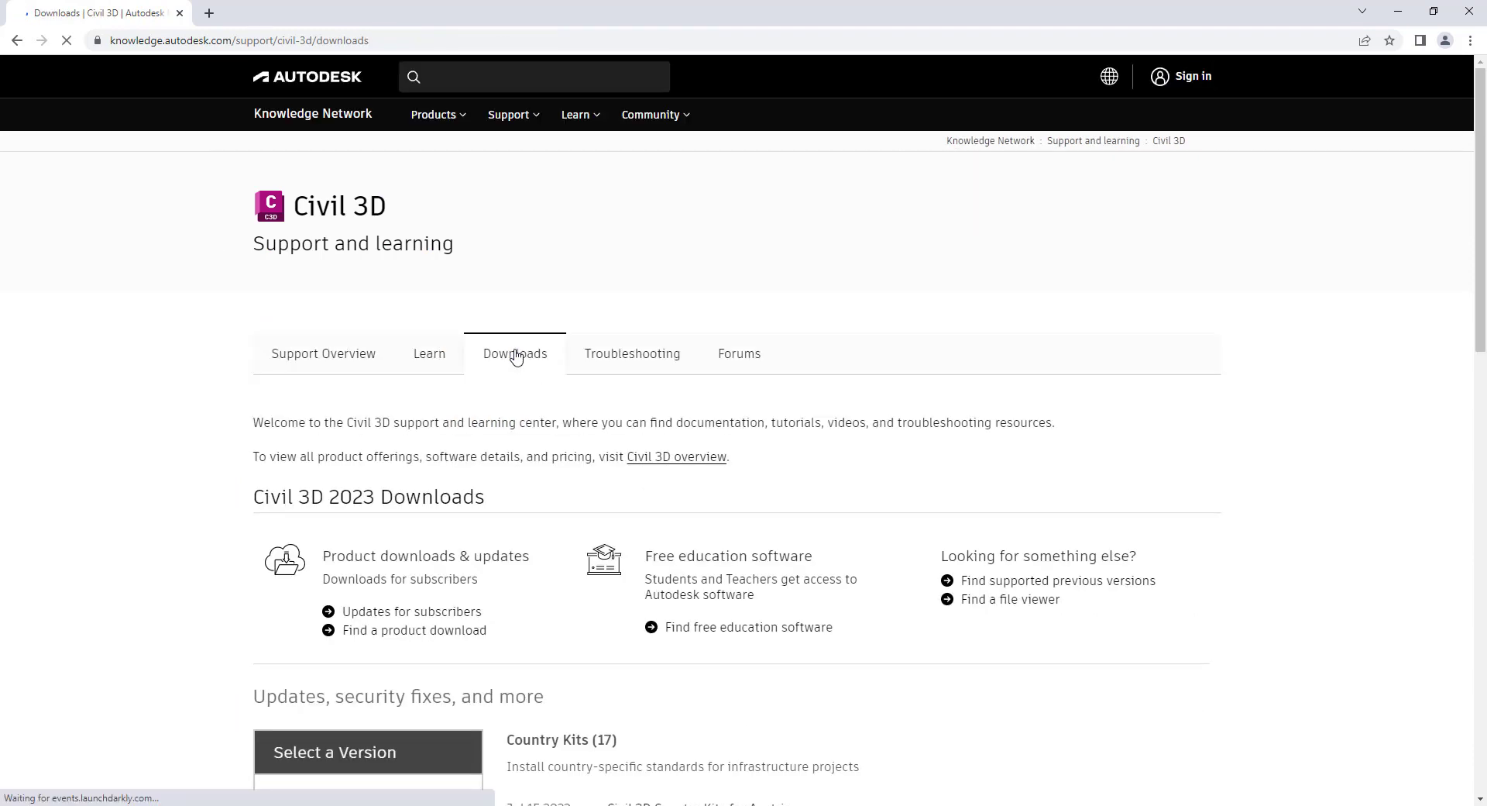
scroll(517, 357, "down", 2)
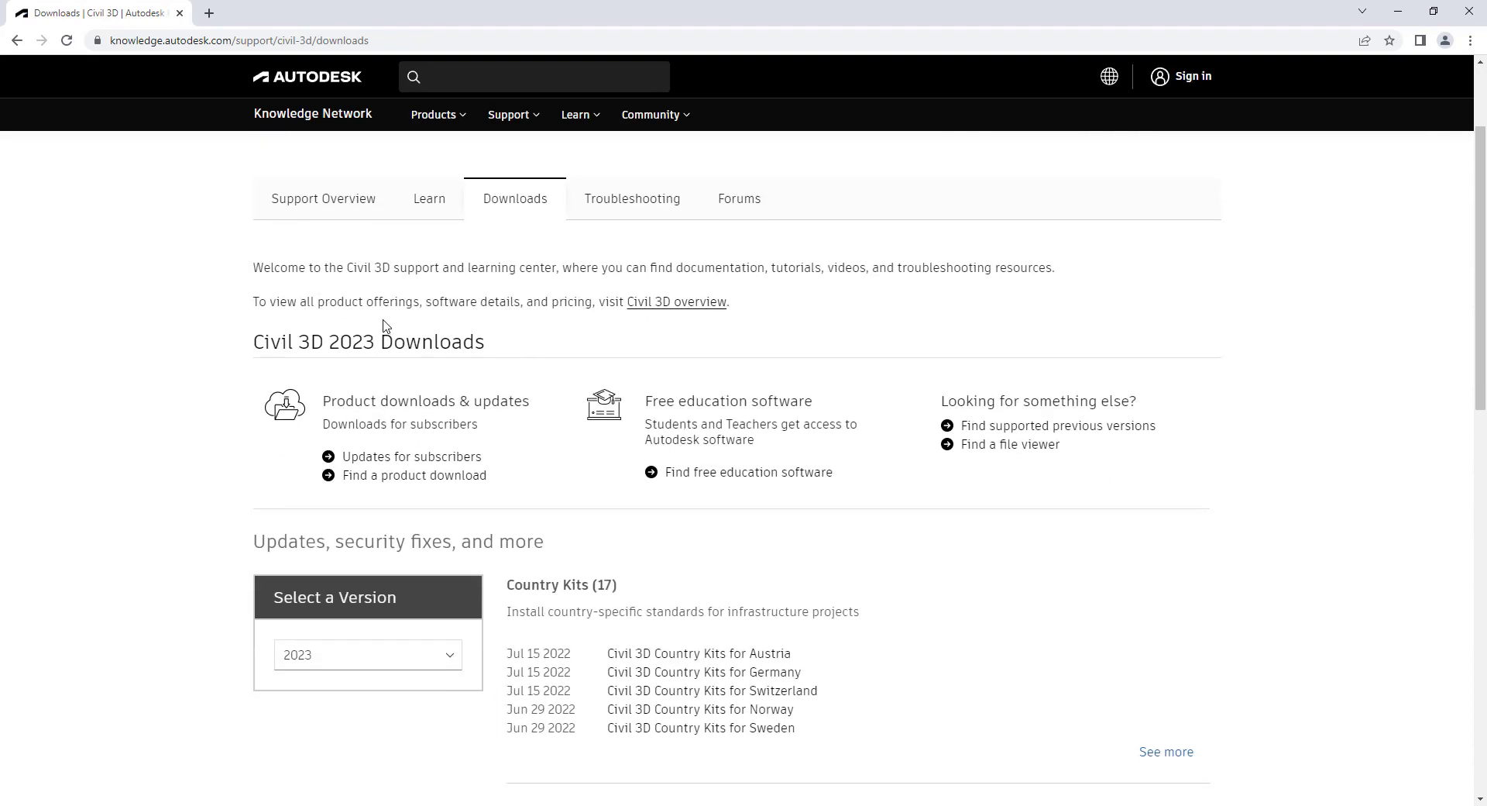
scroll(387, 326, "down", 3)
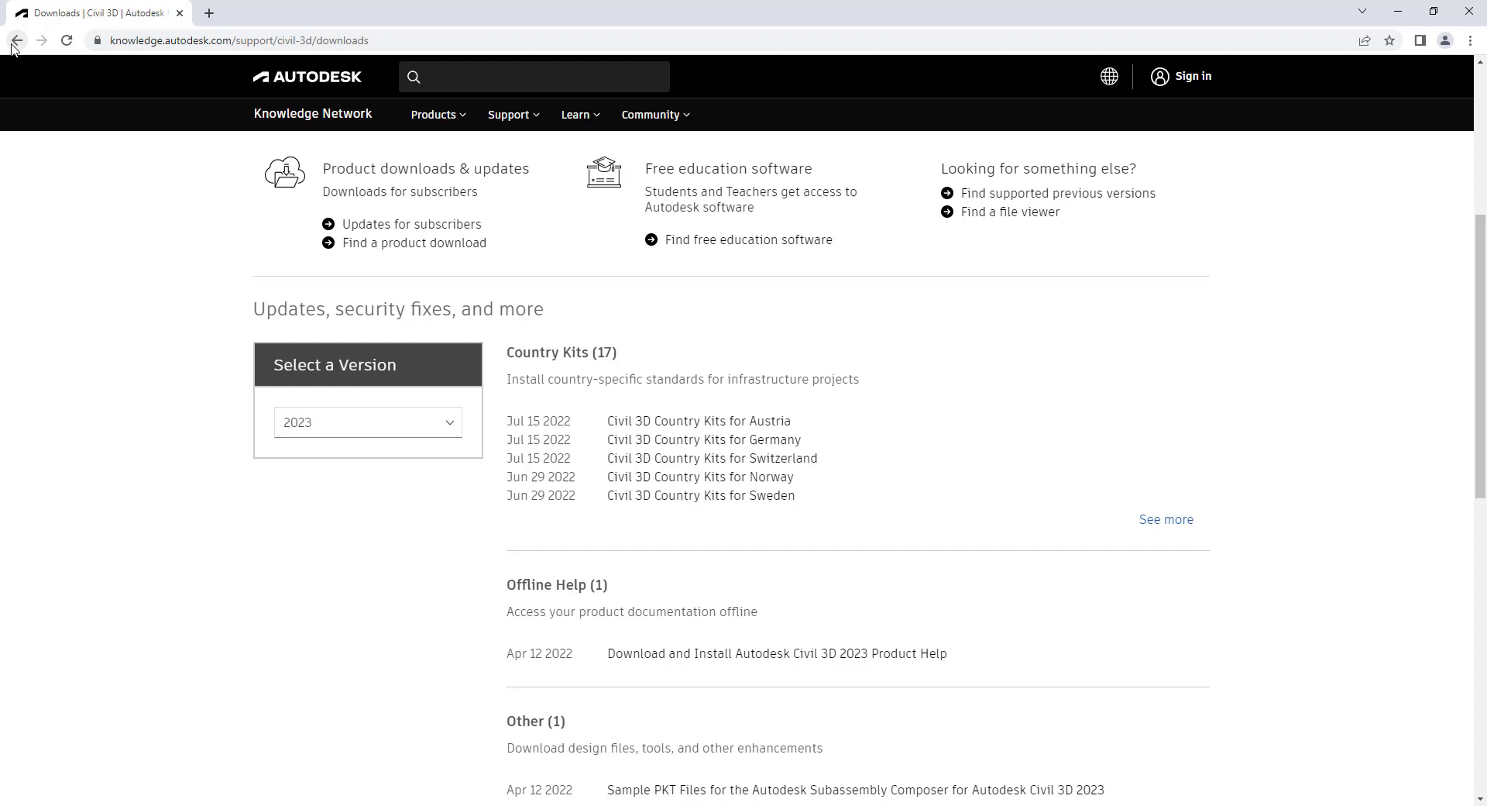
left_click(16, 41)
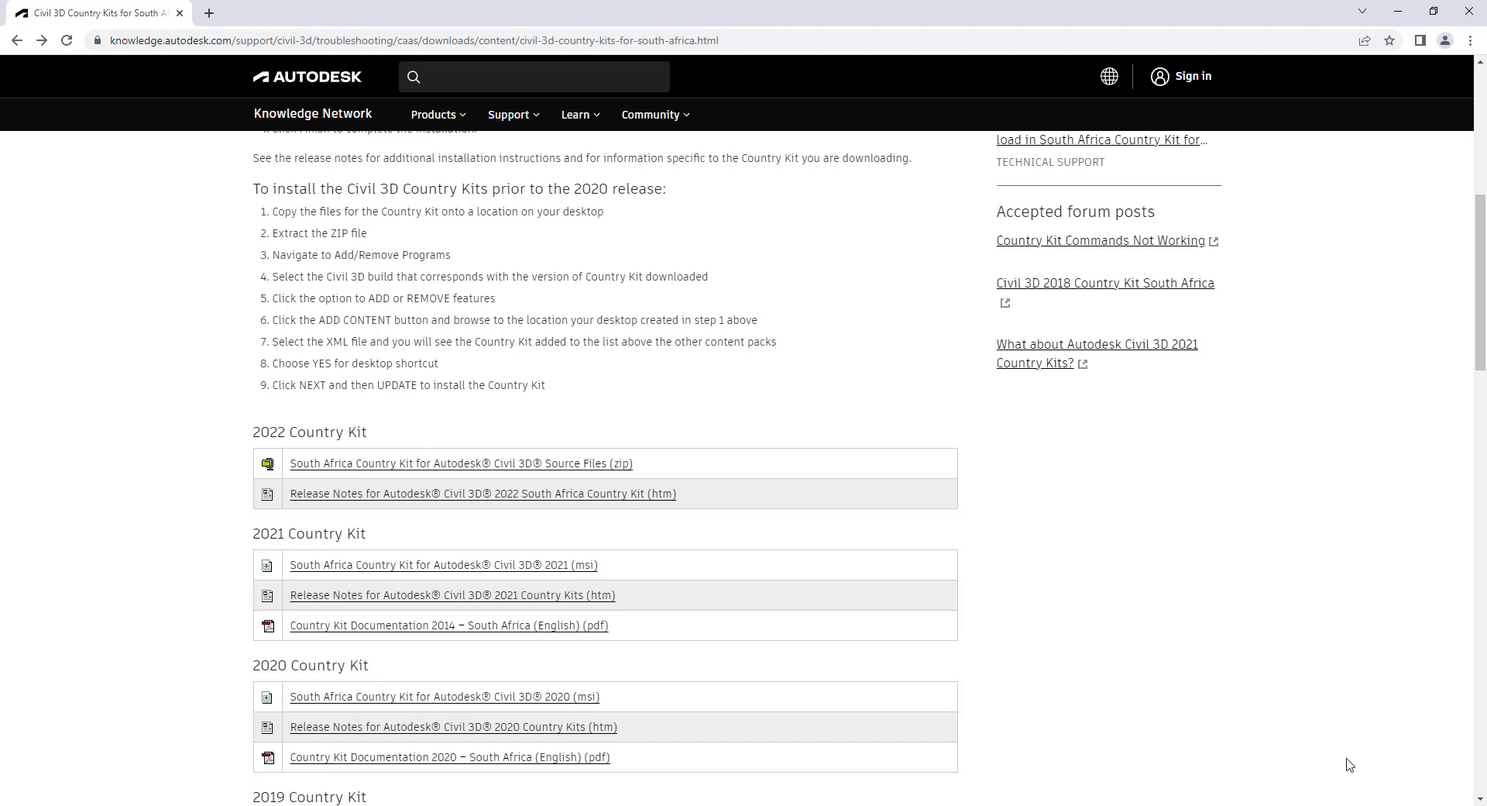
key("super+d")
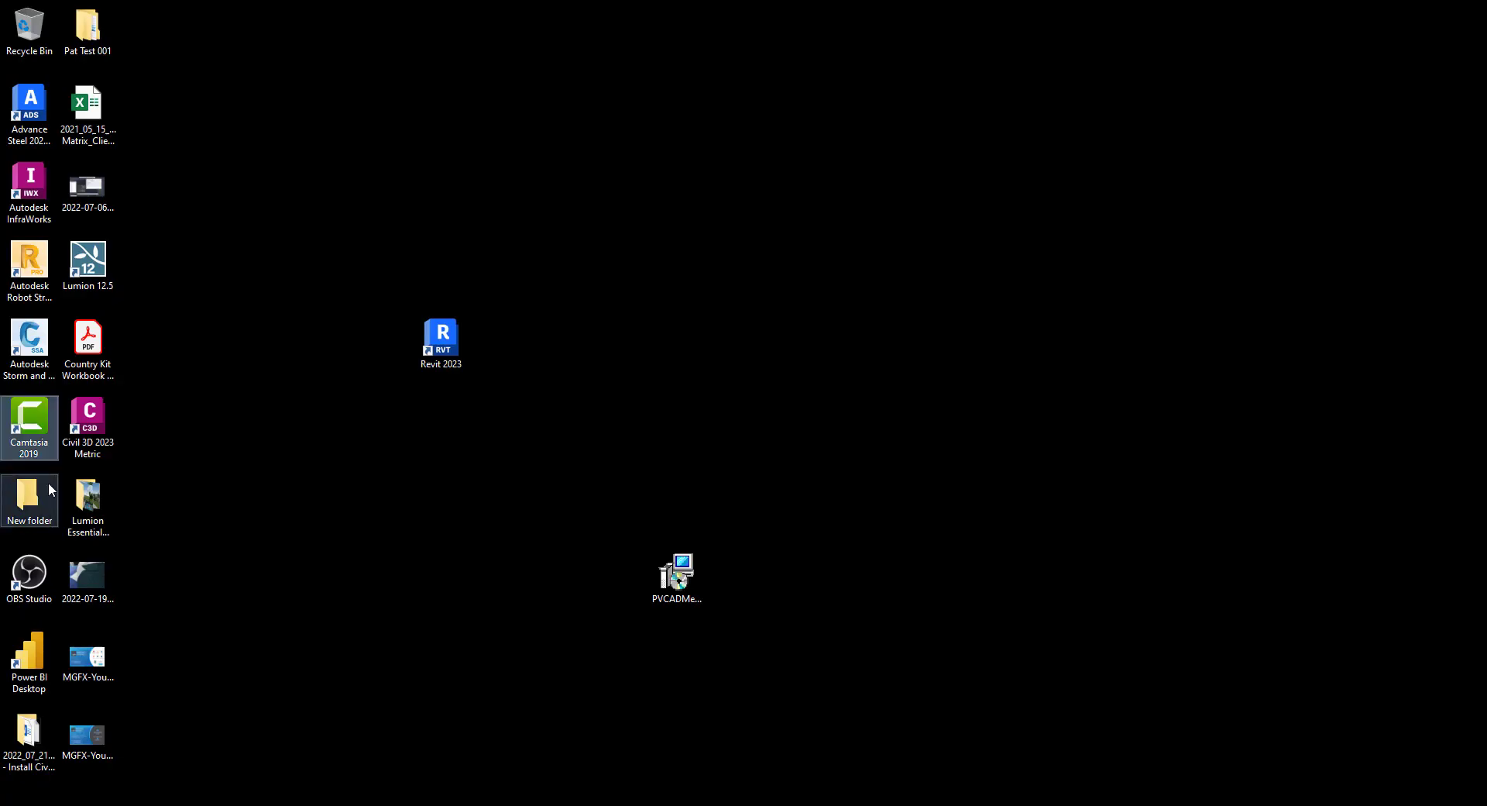
left_click(108, 419)
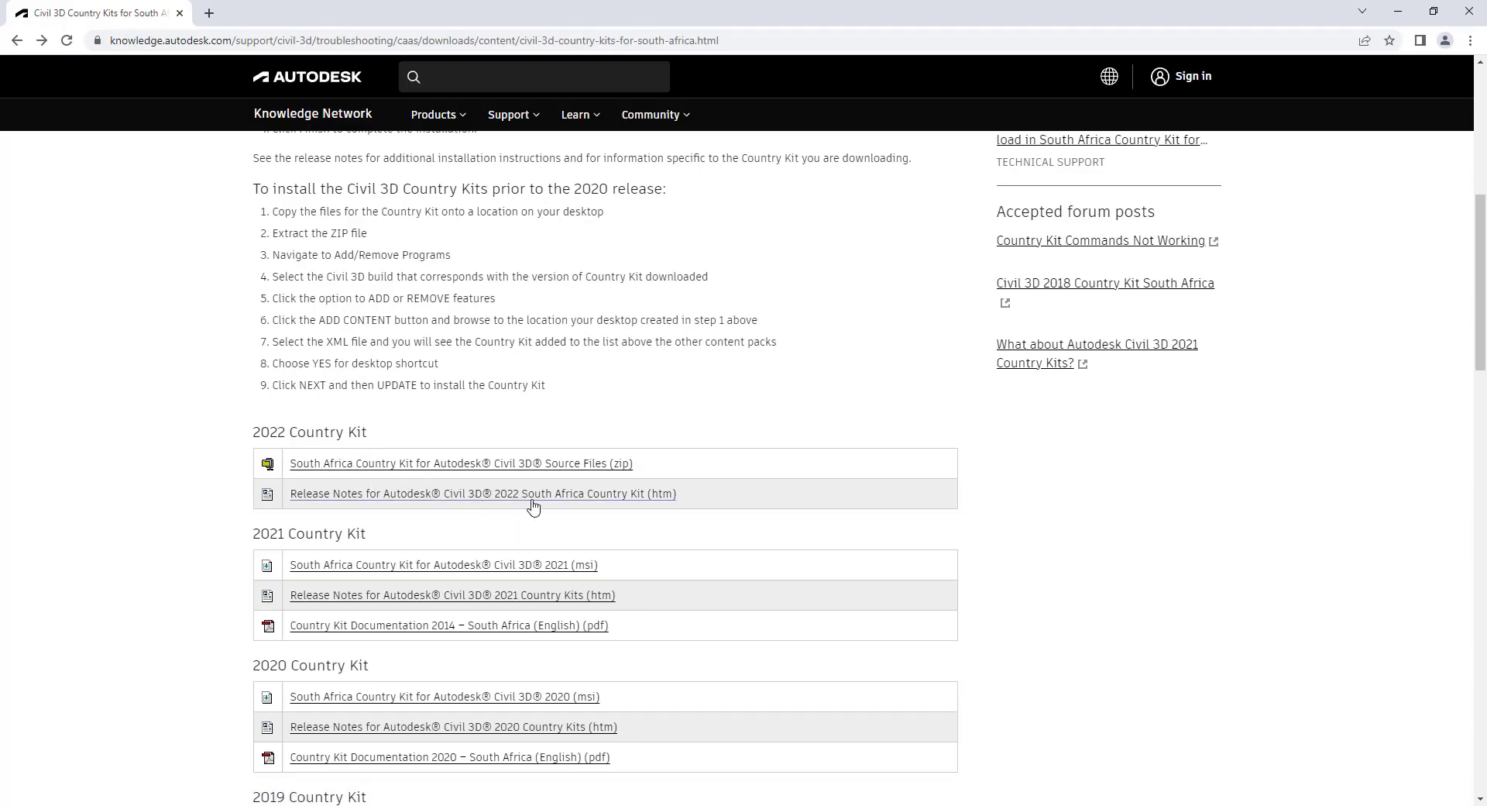
Open the release notes for the Civil 3D 2022 South Africa Country Kit and read the source-to-destination folder mappings.
left_click(419, 496)
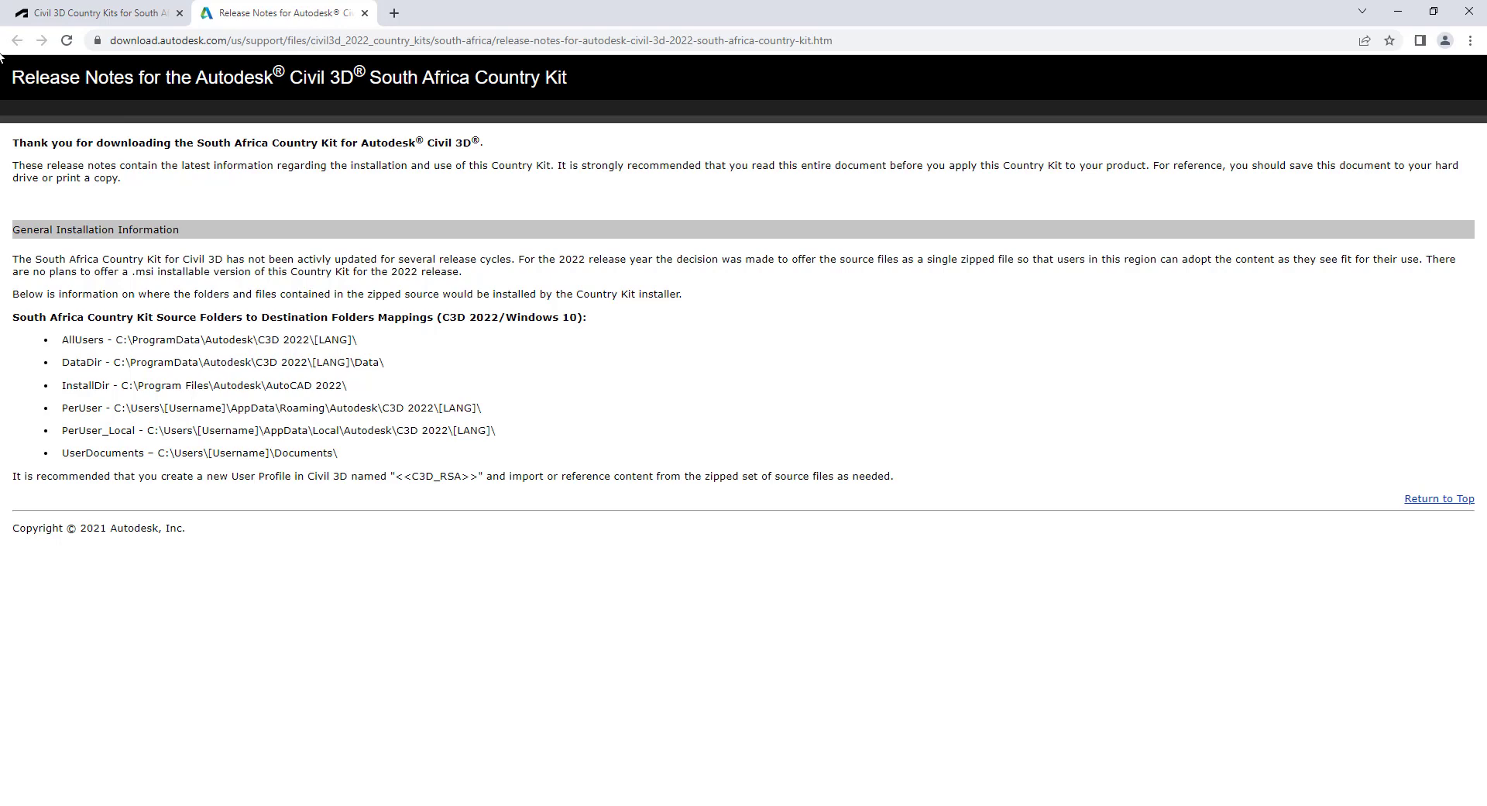
Download the 2022 South Africa Country Kit source files zip from the country kits page and show it in its folder.
left_click(75, 17)
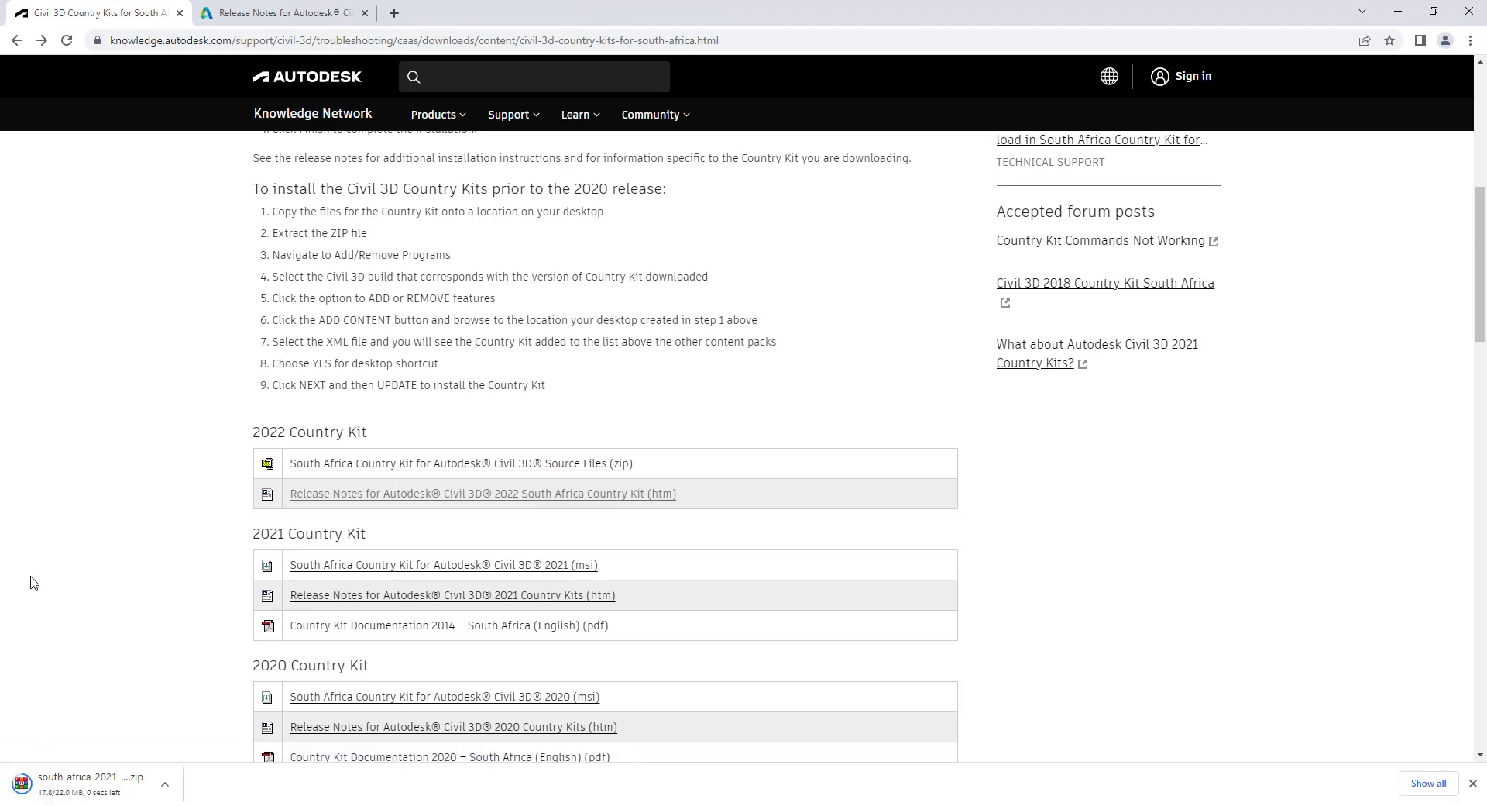
left_click(165, 785)
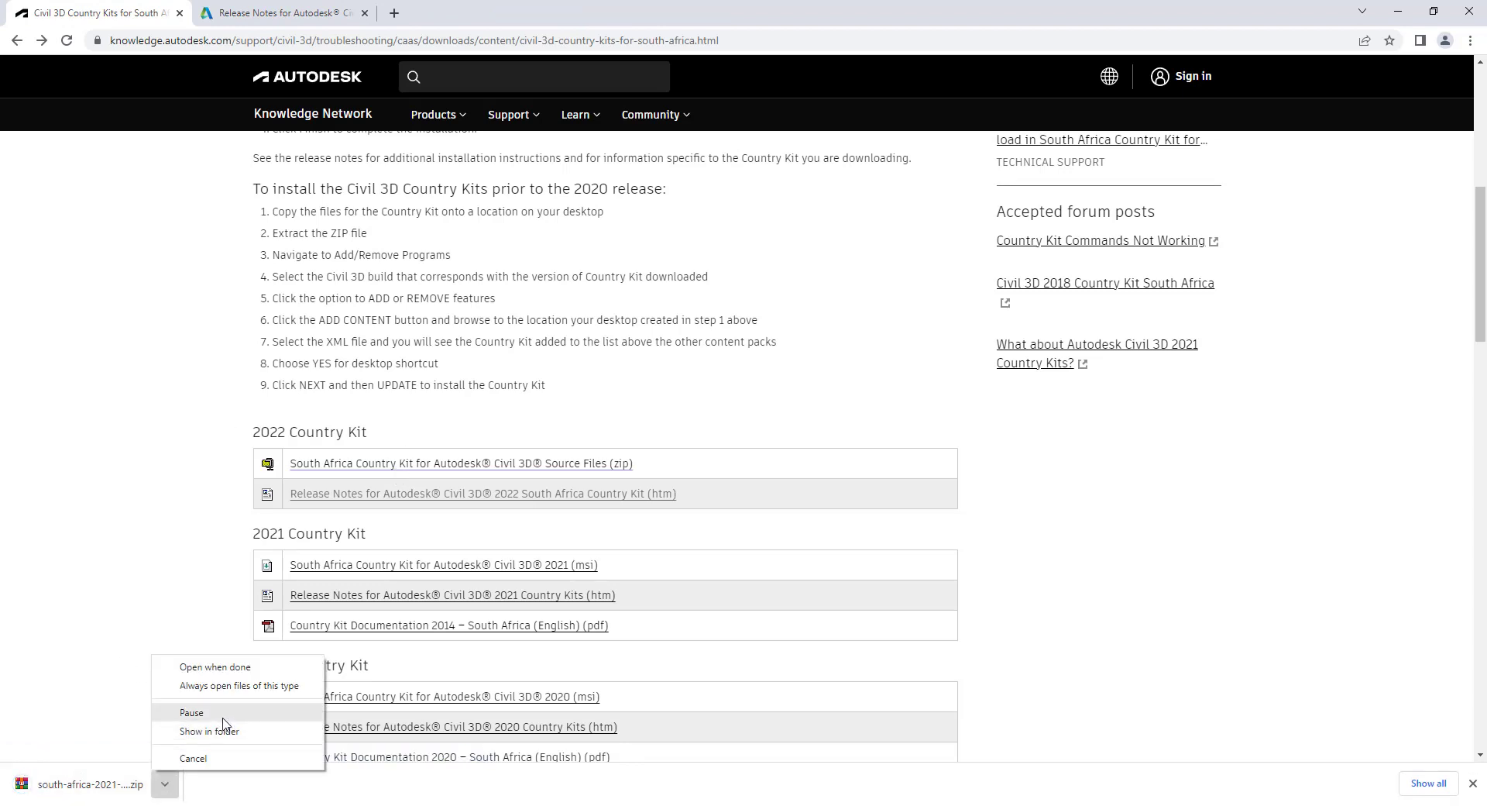
left_click(212, 738)
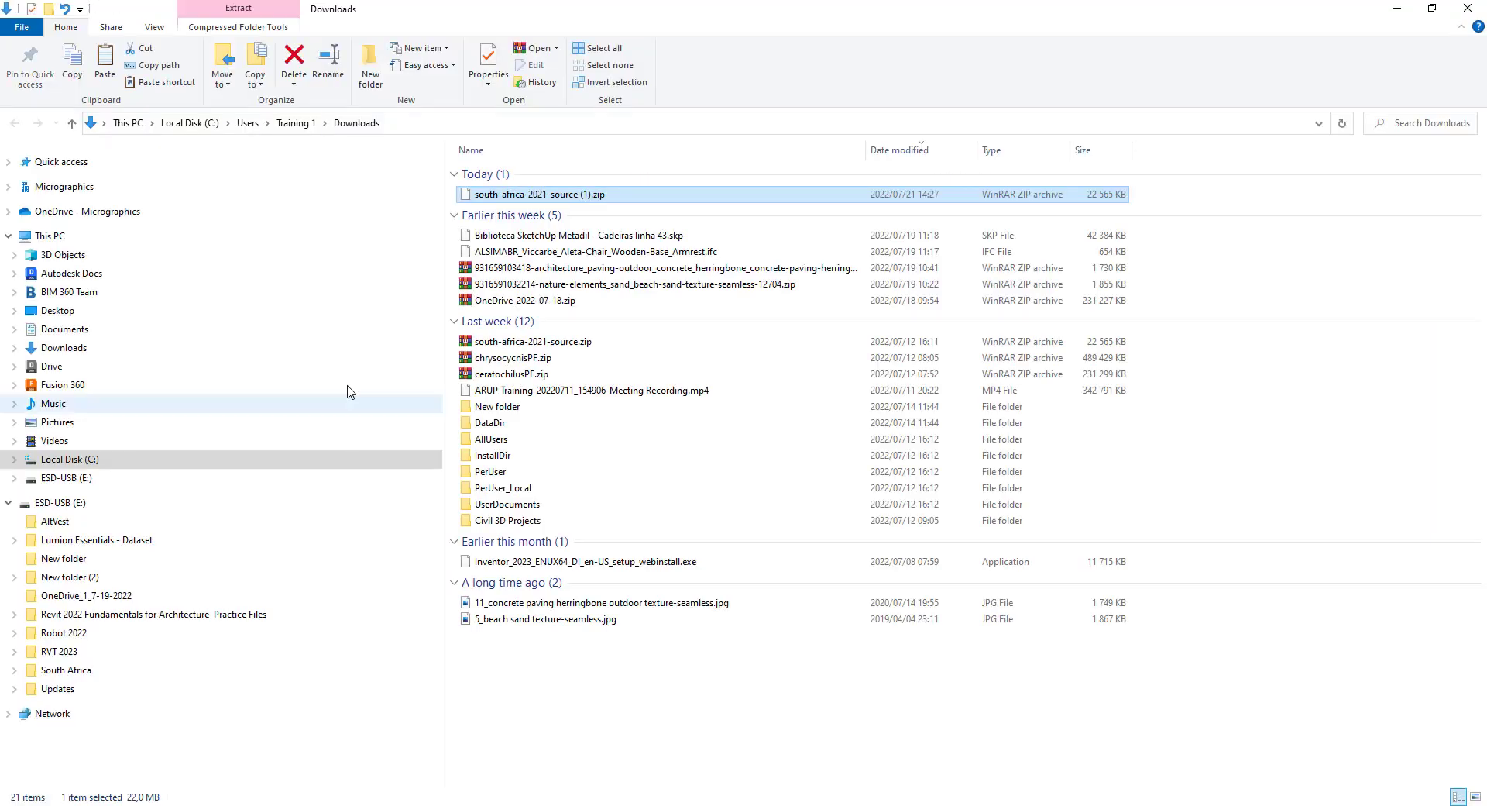
Copy south-africa-2021-source (1).zip into the desktop folder "2022_07_21-8_VID - Install Civil 3D 2022 Country Kit for Civil 3D 2023" and extract it there.
right_click(525, 202)
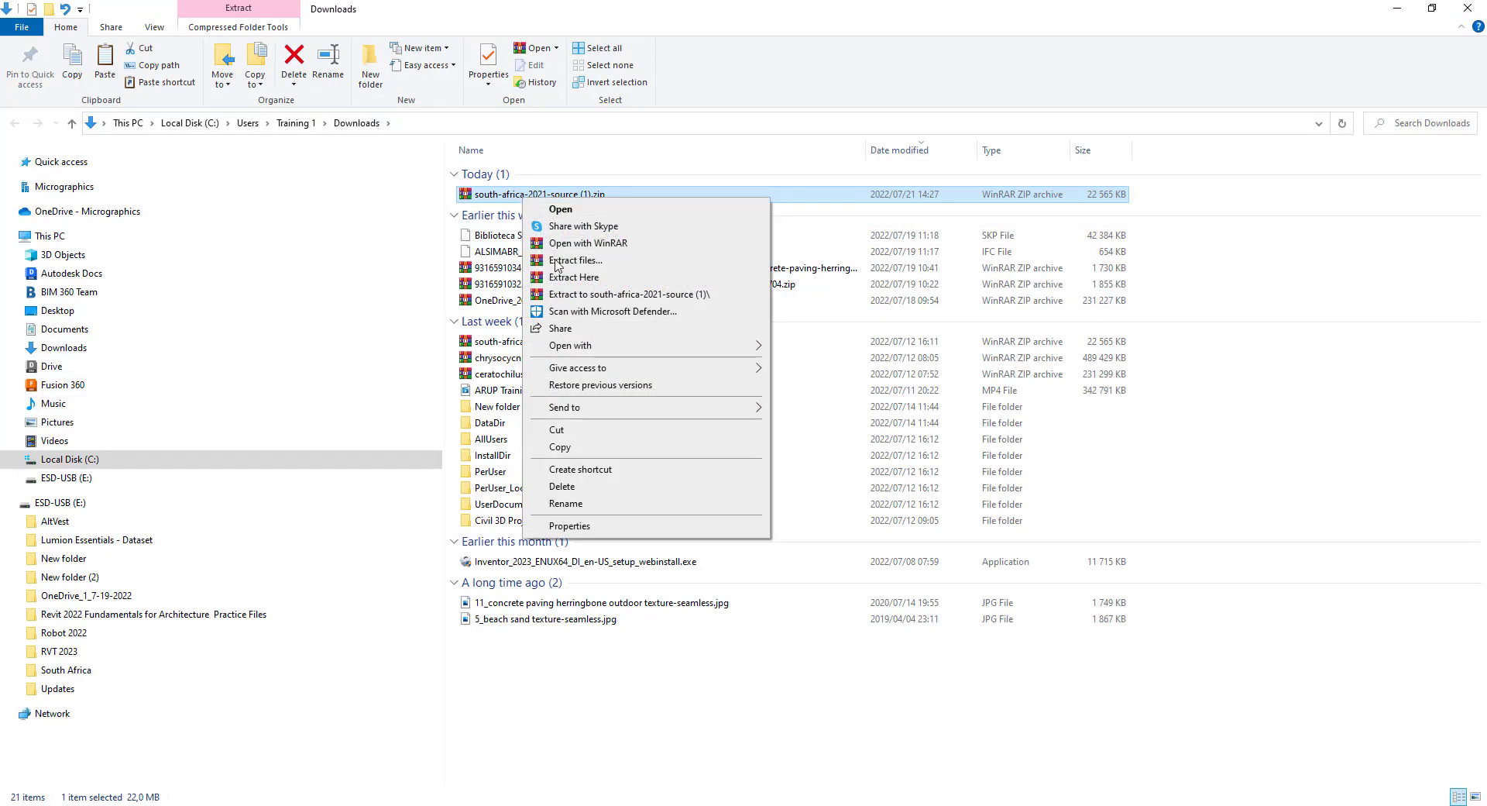
left_click(575, 447)
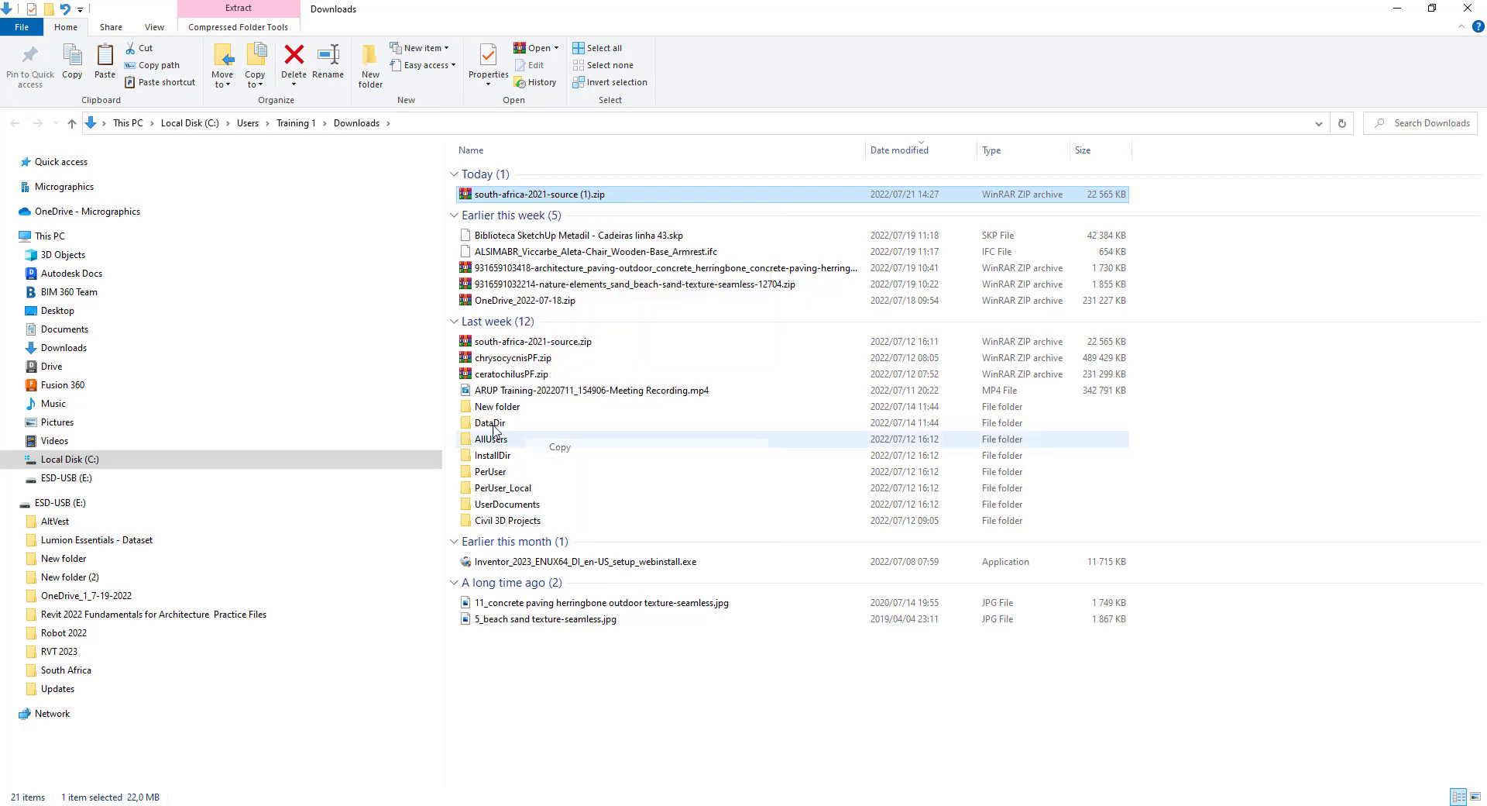
left_click(74, 310)
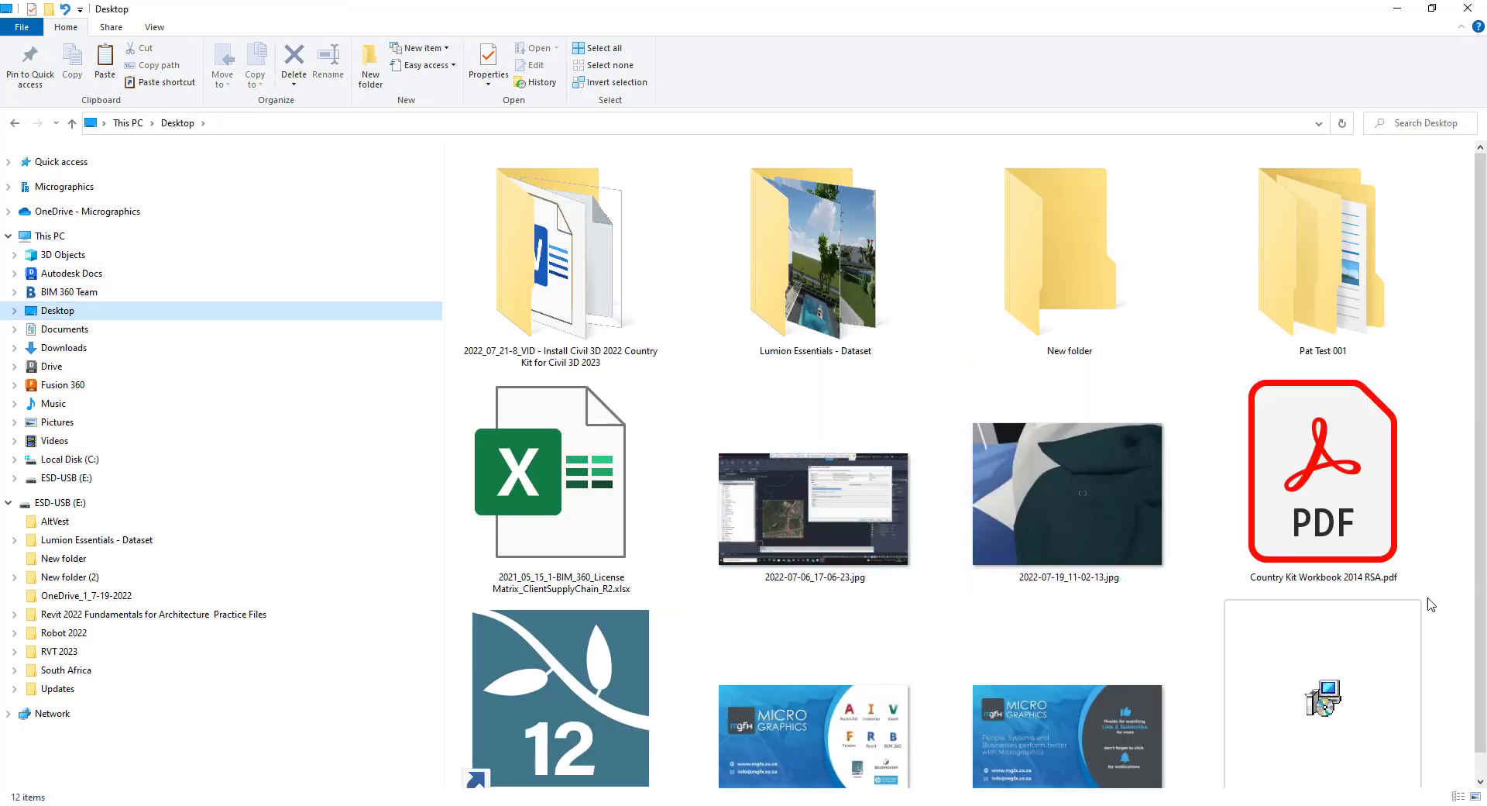
double_click(555, 313)
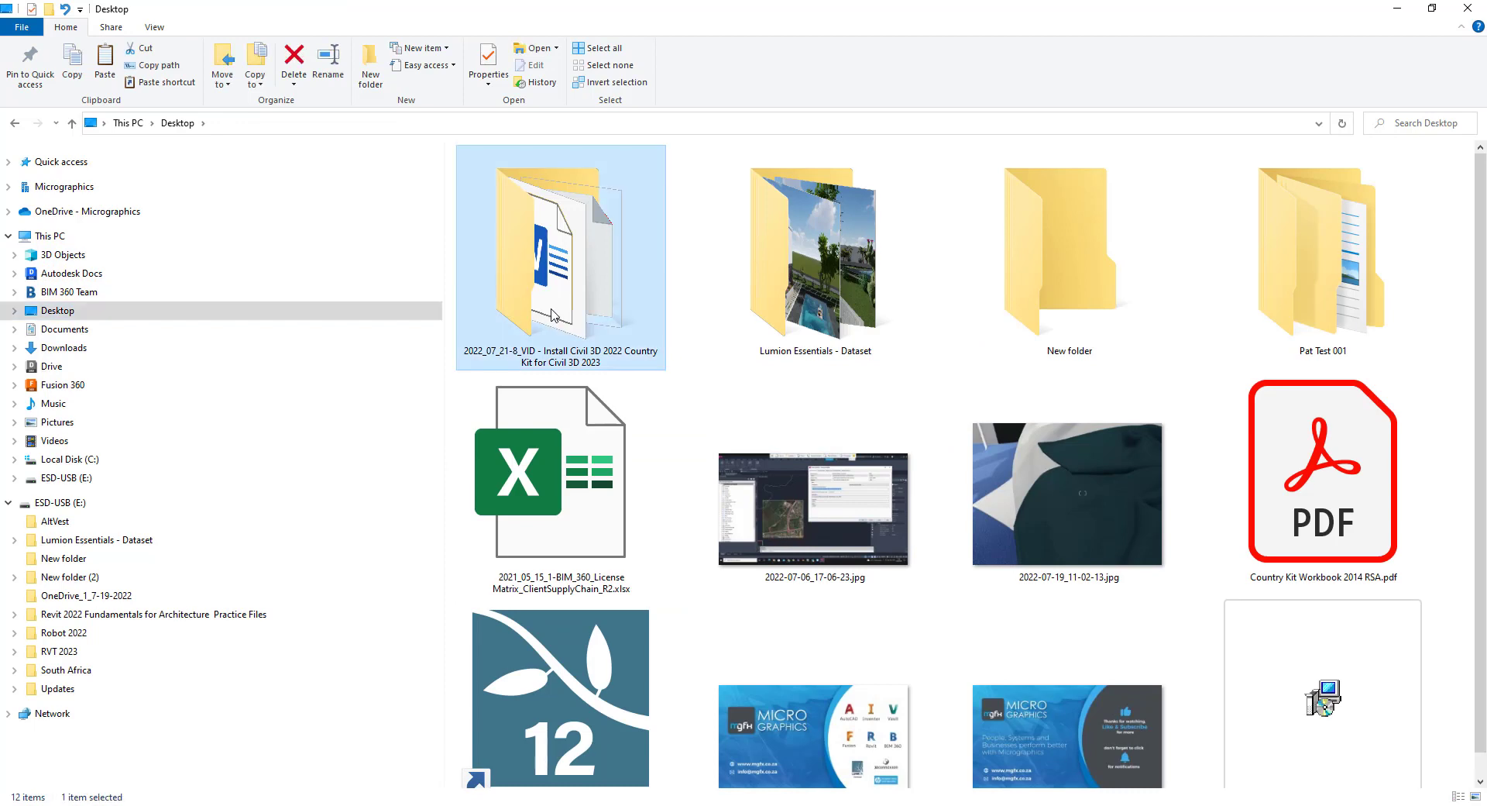
right_click(542, 317)
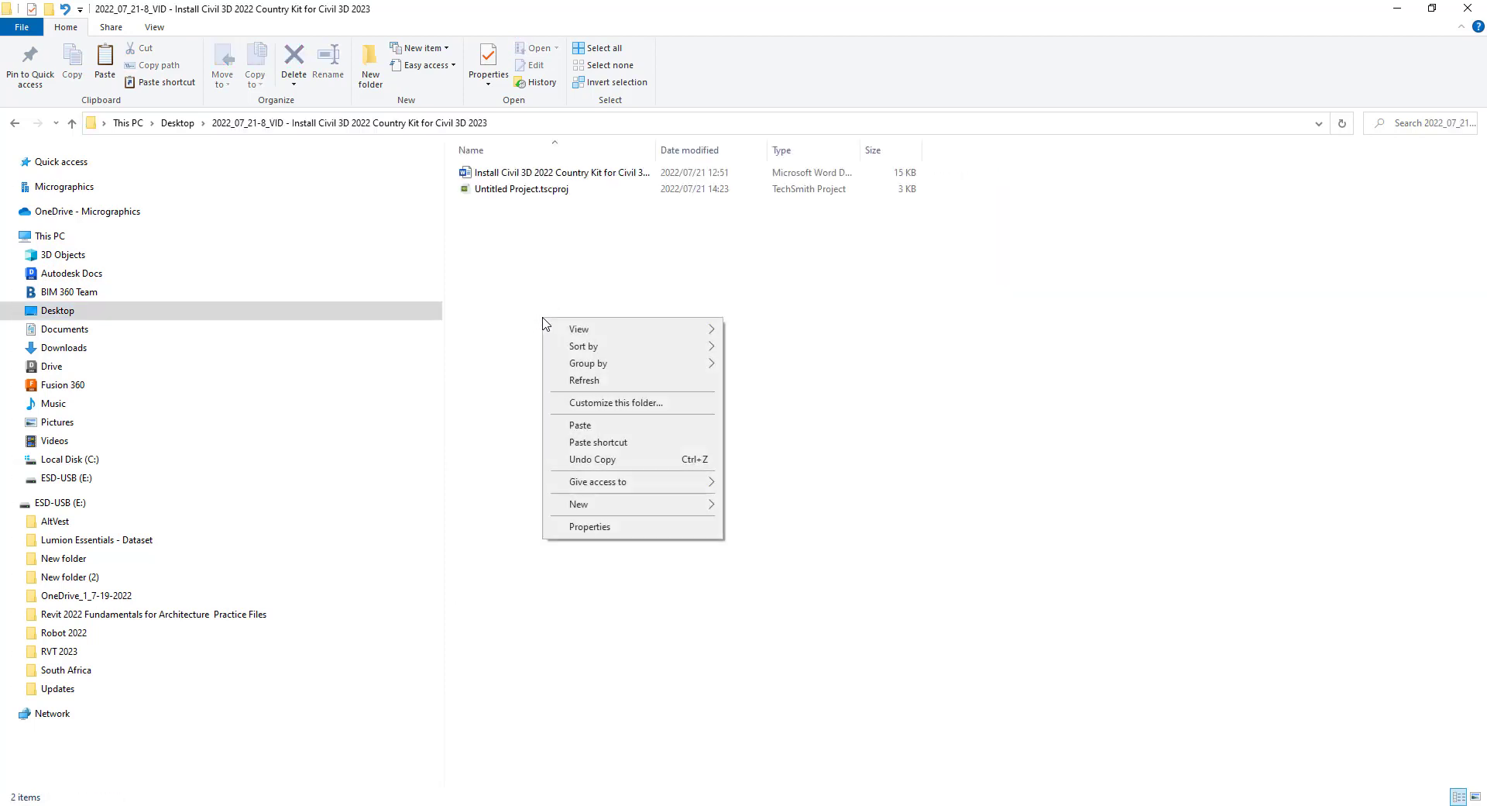
left_click(579, 423)
left_click_drag(509, 207, 763, 452)
left_click(672, 403)
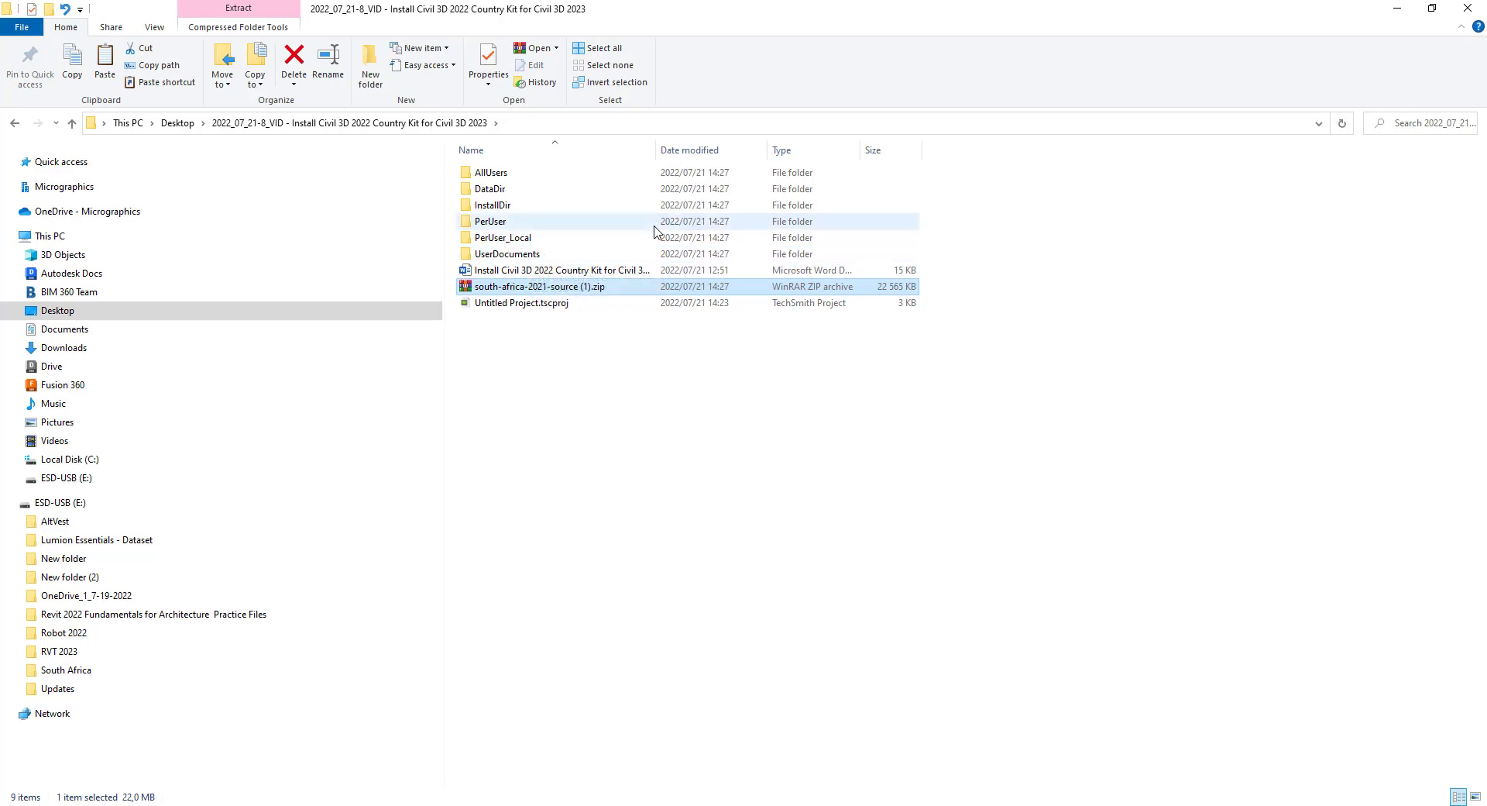
Place the extracted kit folder and a new File Explorer window side by side, and narrow the navigation pane in both.
left_click_drag(599, 9, 0, 403)
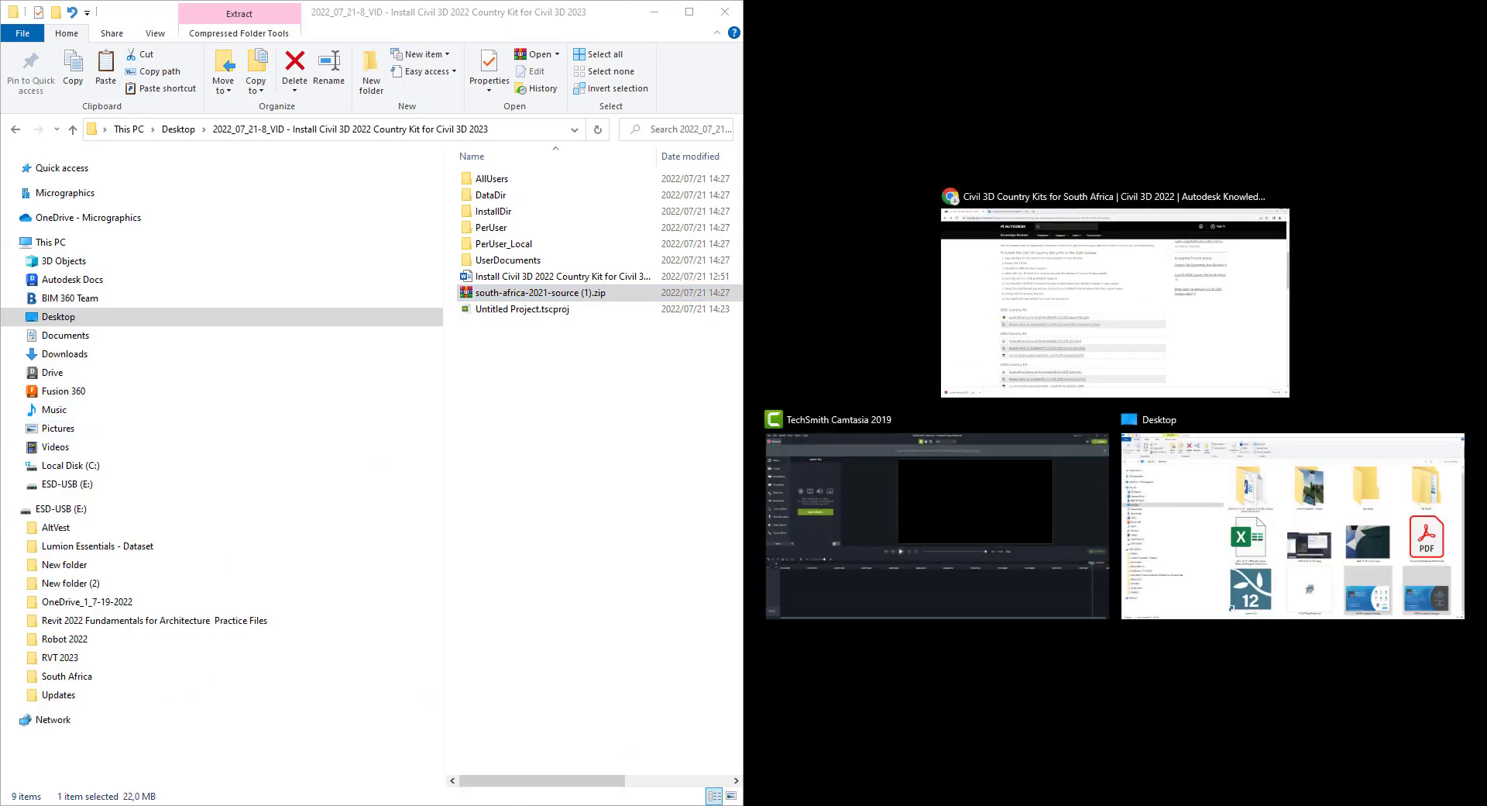
right_click(436, 805)
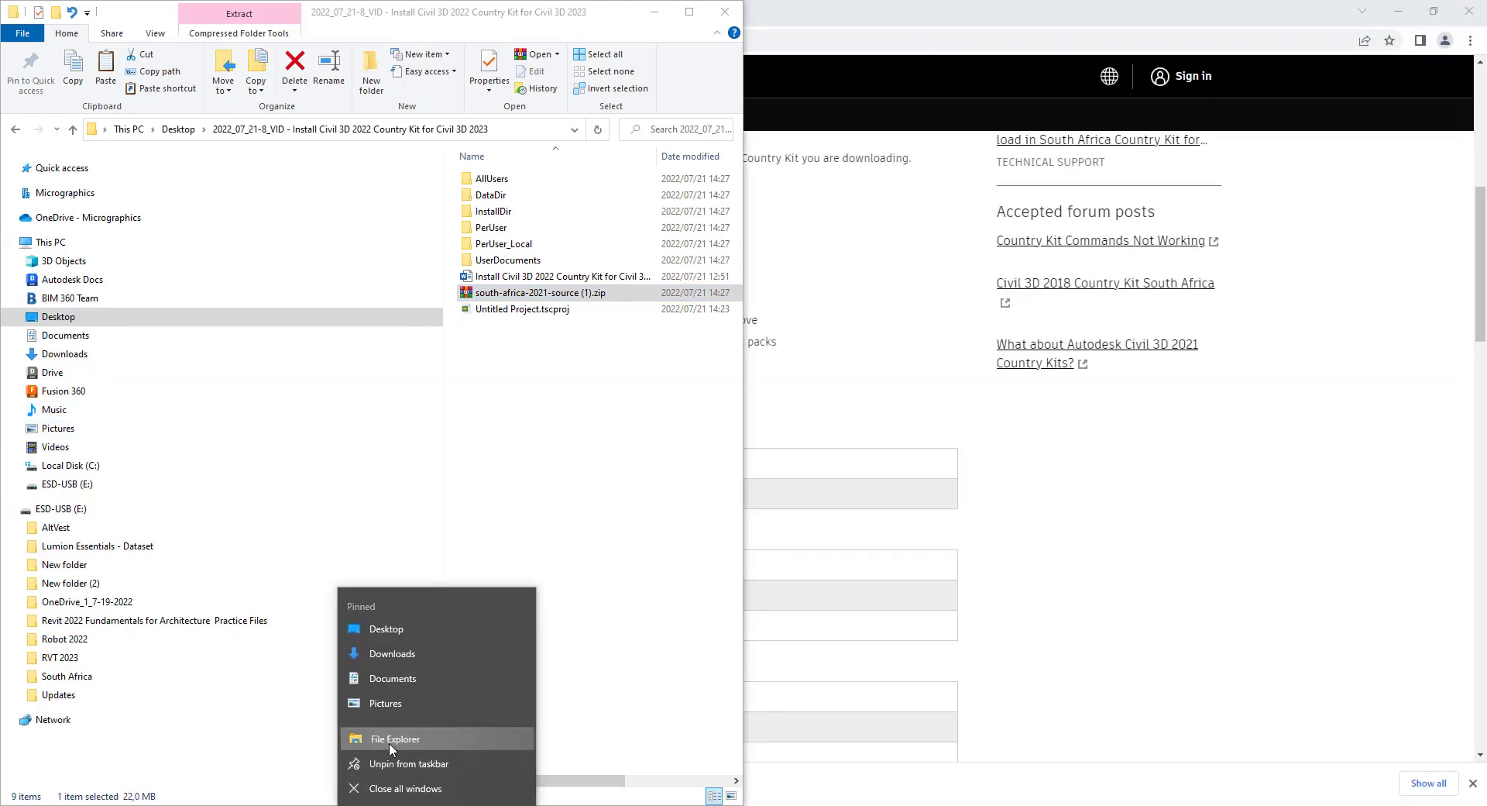
left_click(389, 742)
left_click_drag(667, 212, 1486, 313)
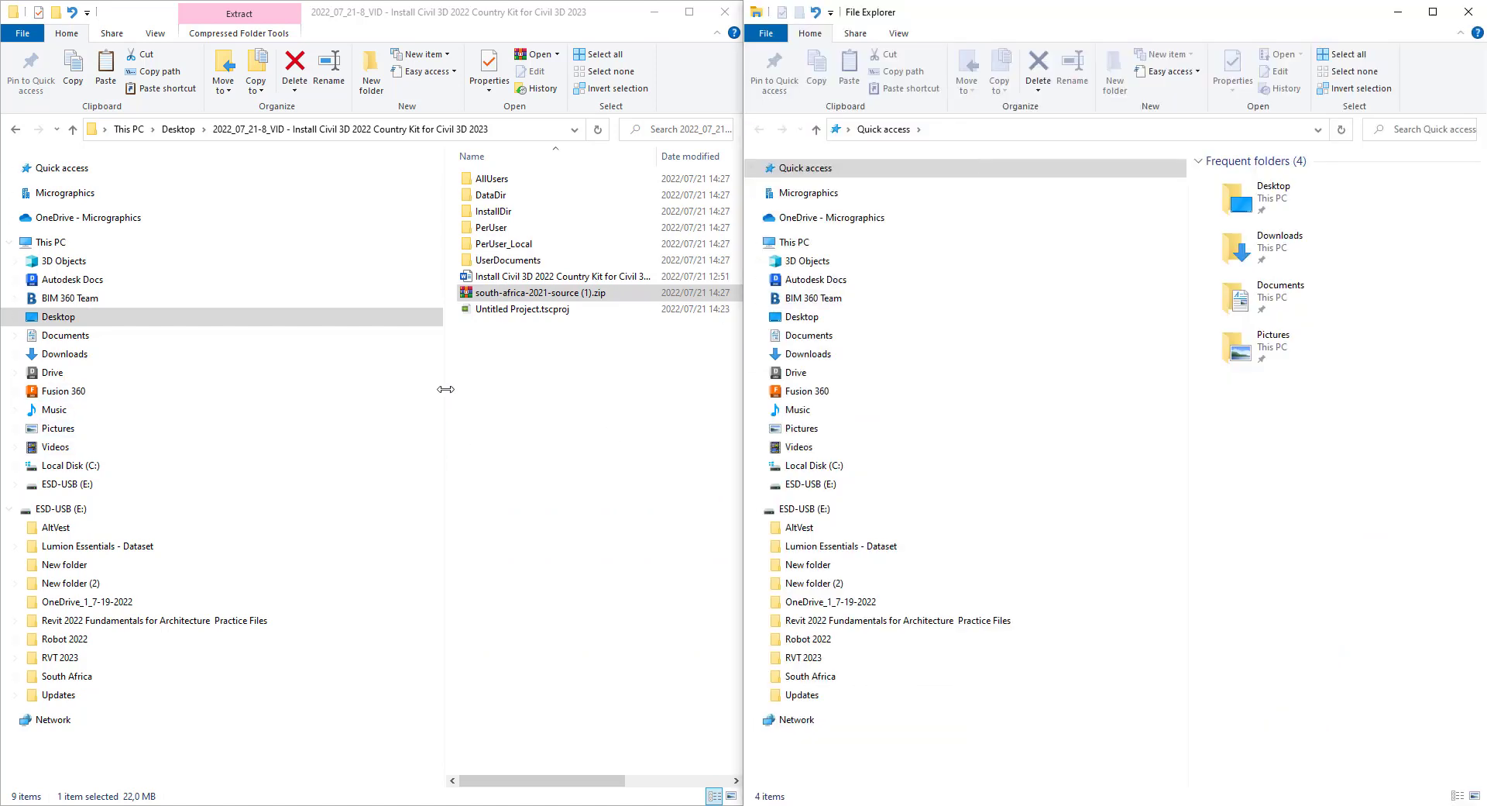
left_click_drag(445, 389, 242, 391)
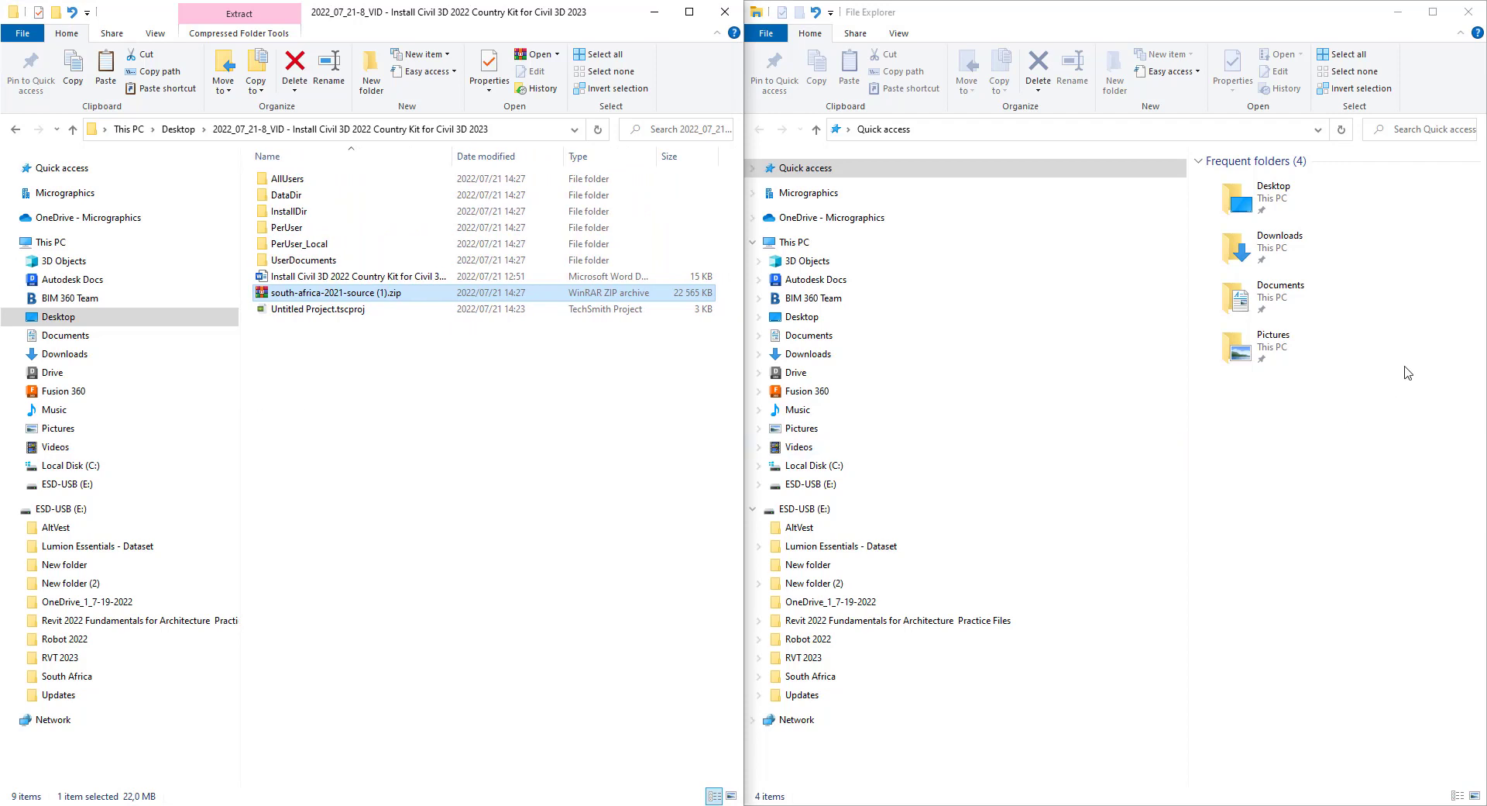
left_click_drag(1186, 411, 975, 425)
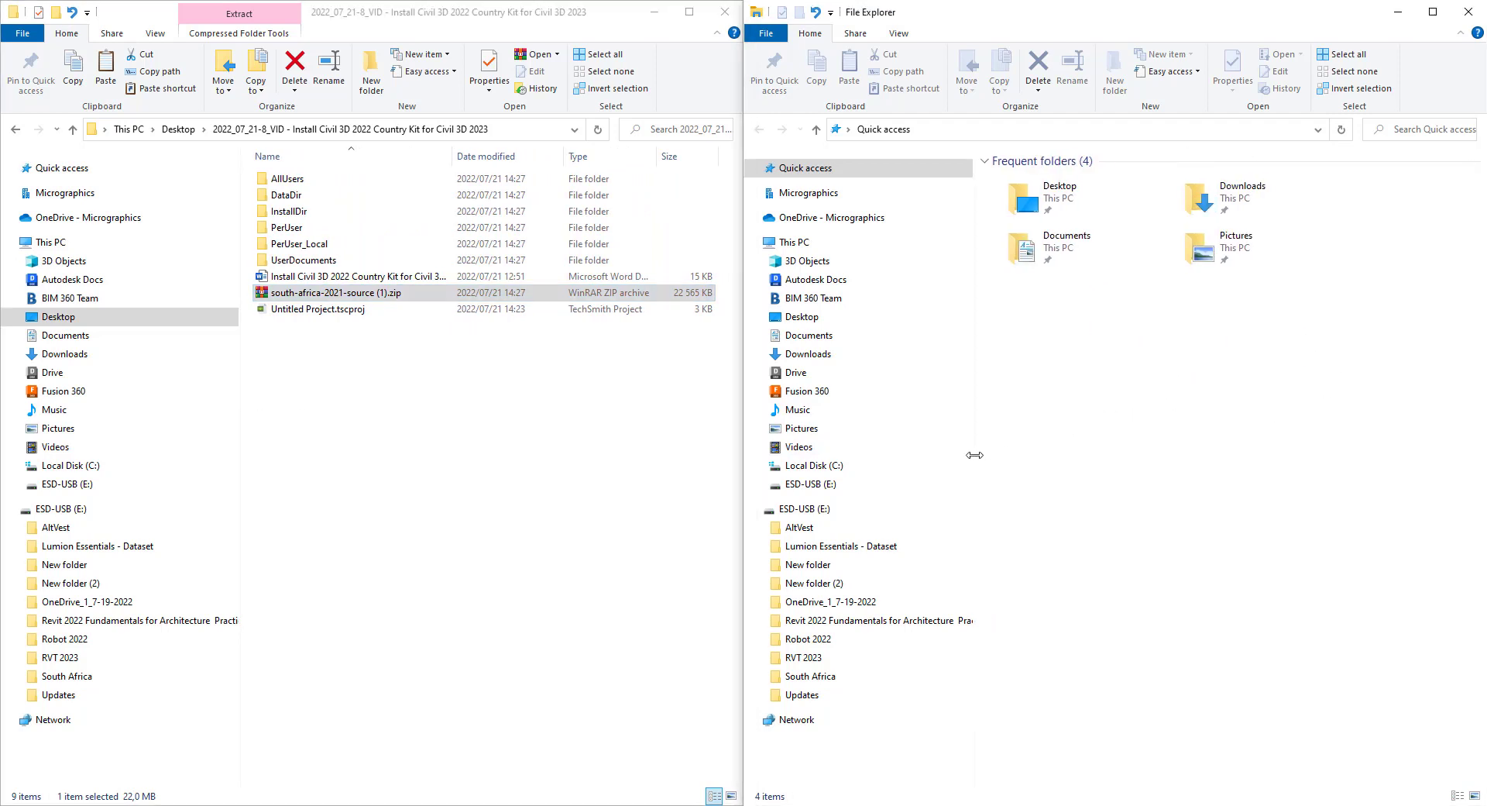
Open Local Disk (C:) in the new File Explorer window and make sure hidden items are shown.
left_click(895, 37)
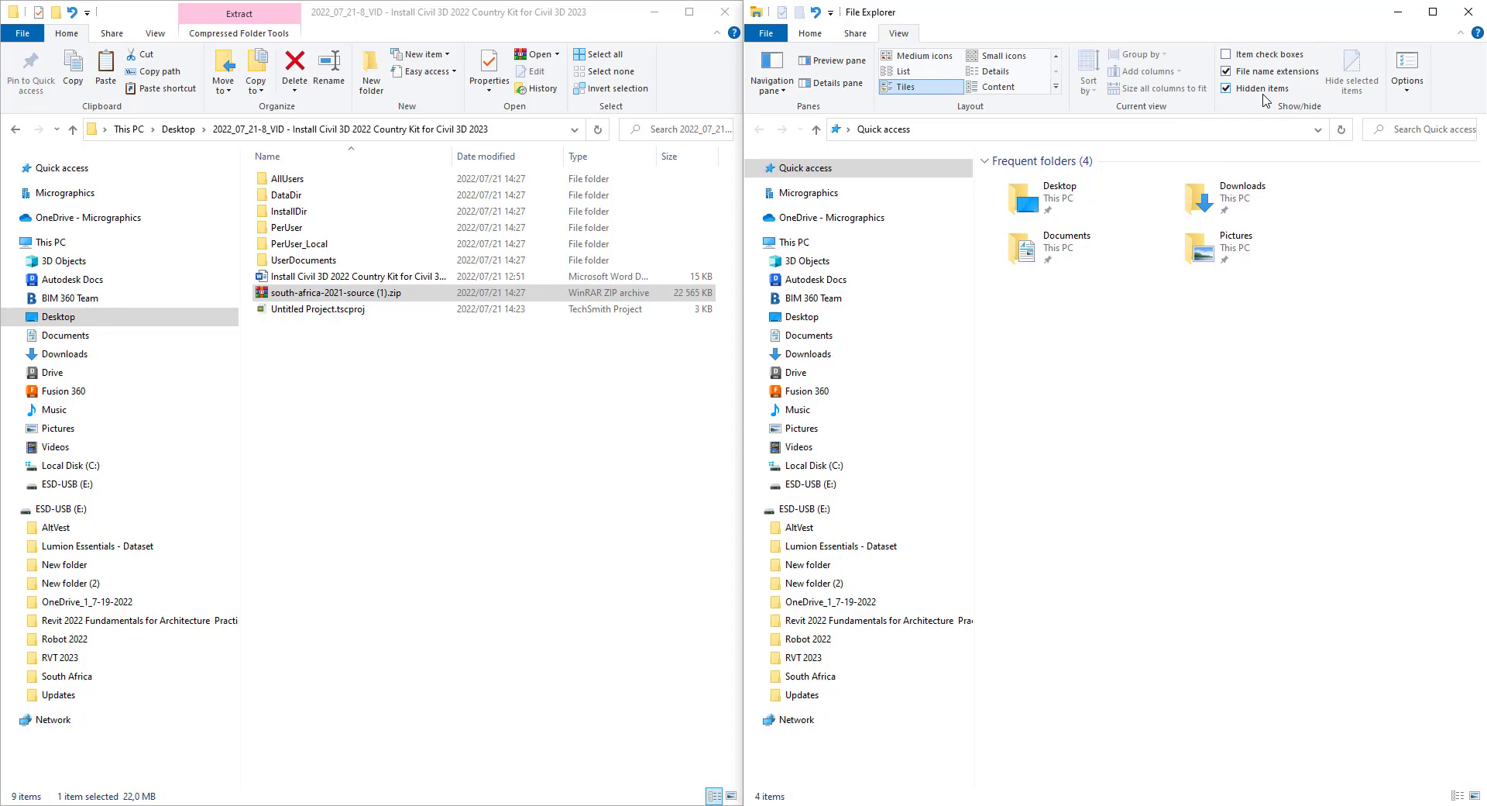
left_click(827, 466)
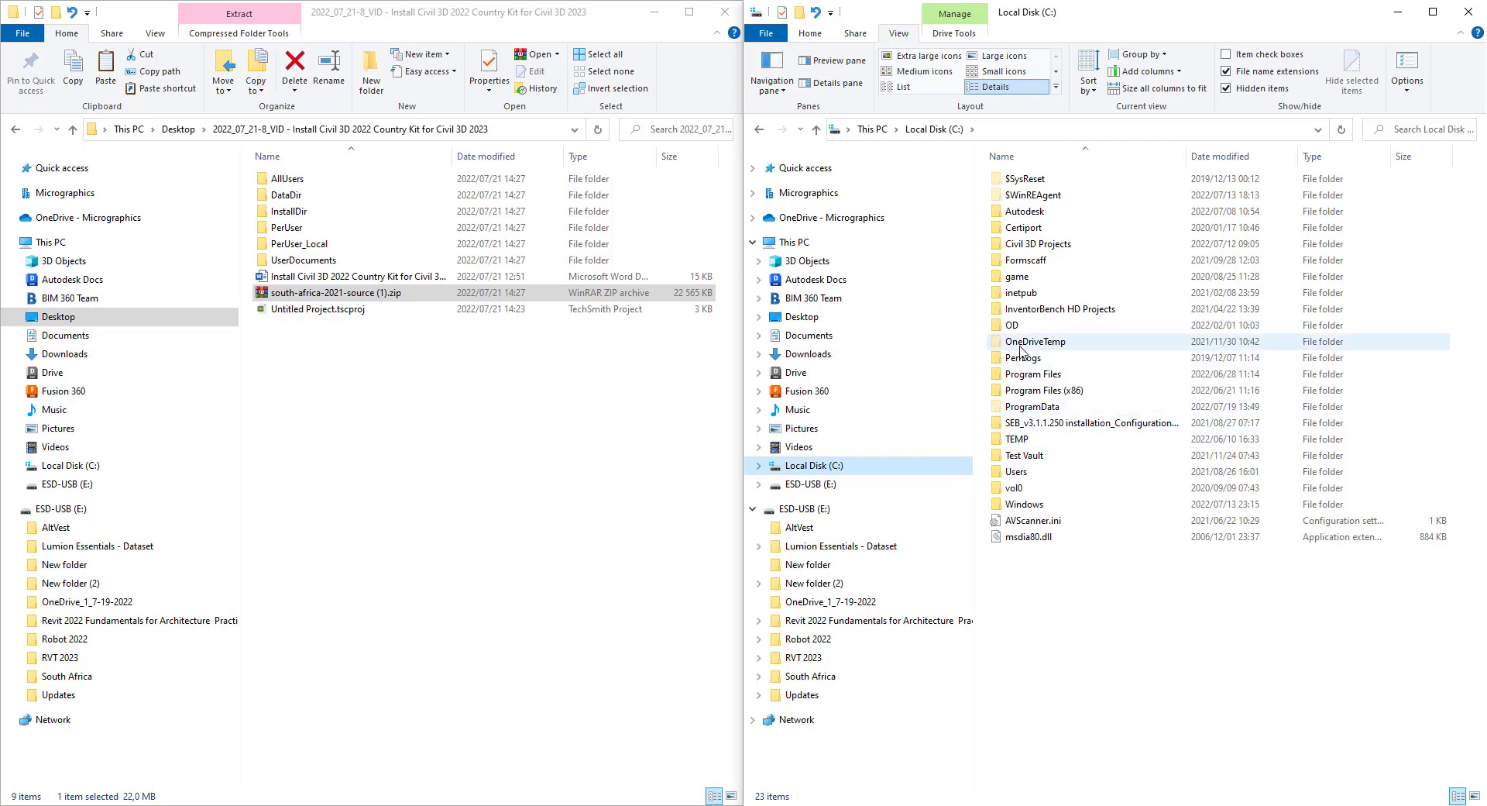
left_click(1227, 89)
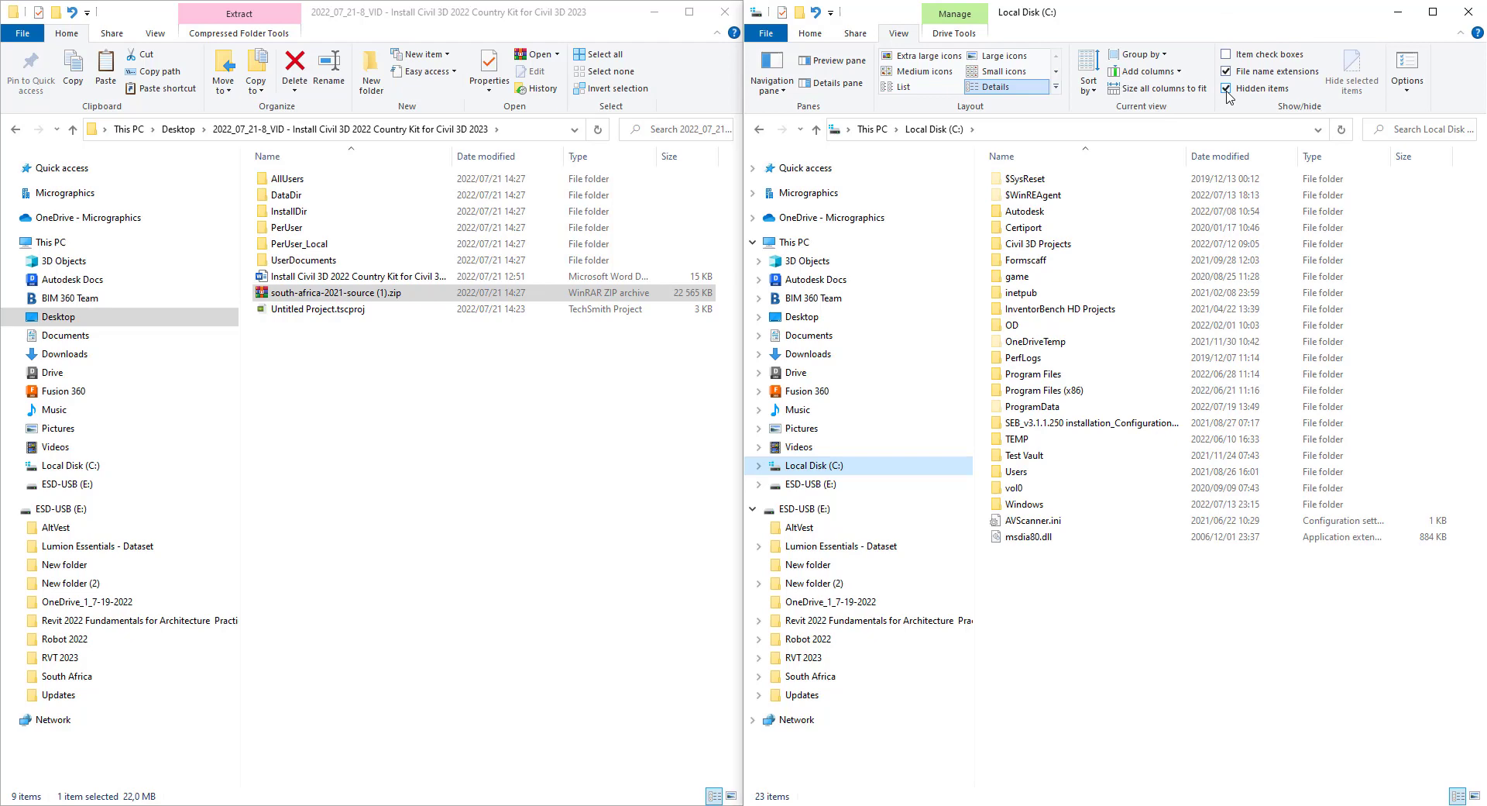
Switch to Chrome and bring up the South Africa Country Kit release notes to check the AllUsers destination folder.
left_click(379, 482)
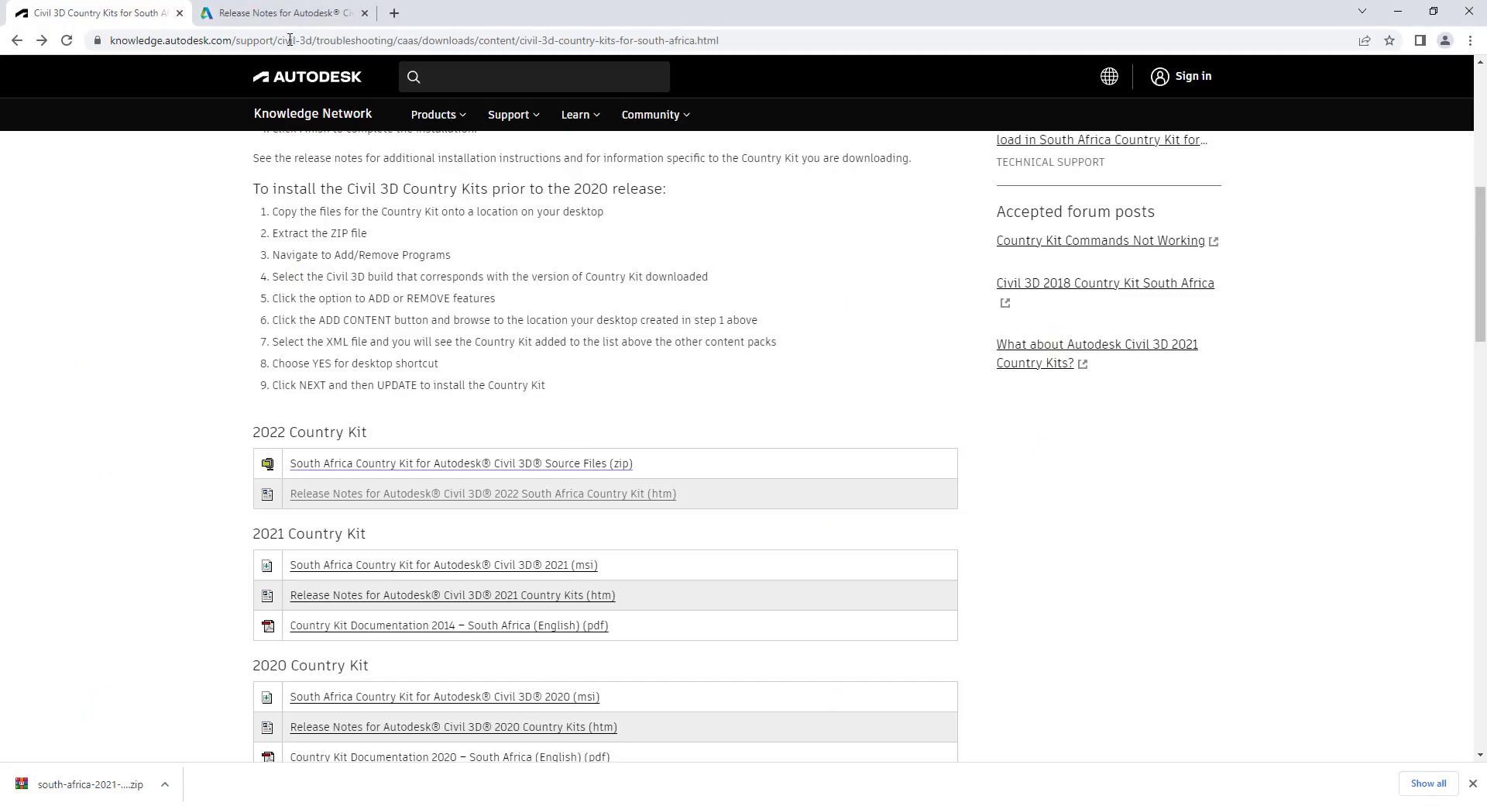
left_click(274, 16)
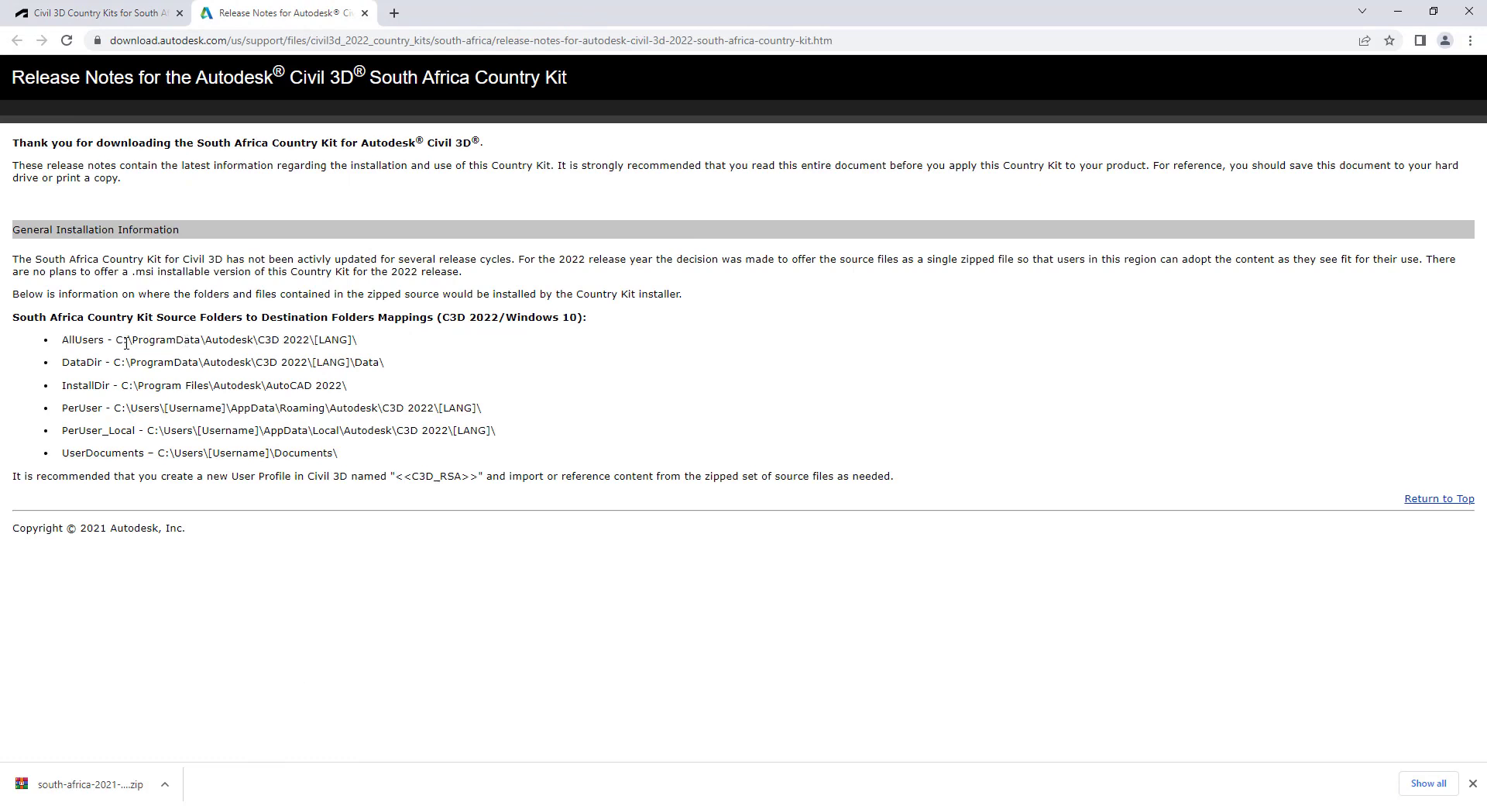
Highlight the AllUsers destination path in the release notes, open C:\ProgramData in File Explorer, and place the two windows side by side.
left_click_drag(116, 340, 326, 341)
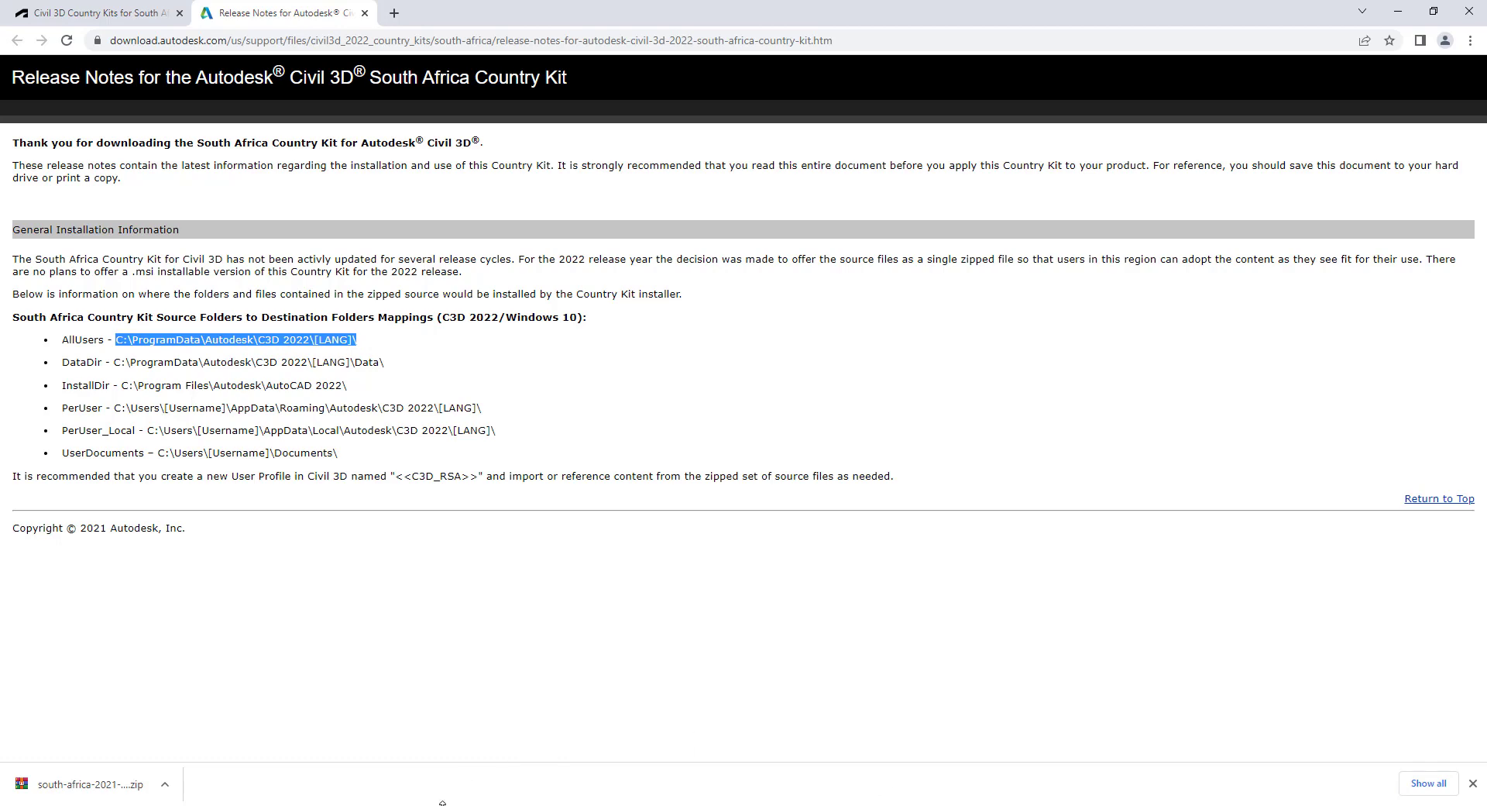
mouse_move(443, 802)
left_click(585, 740)
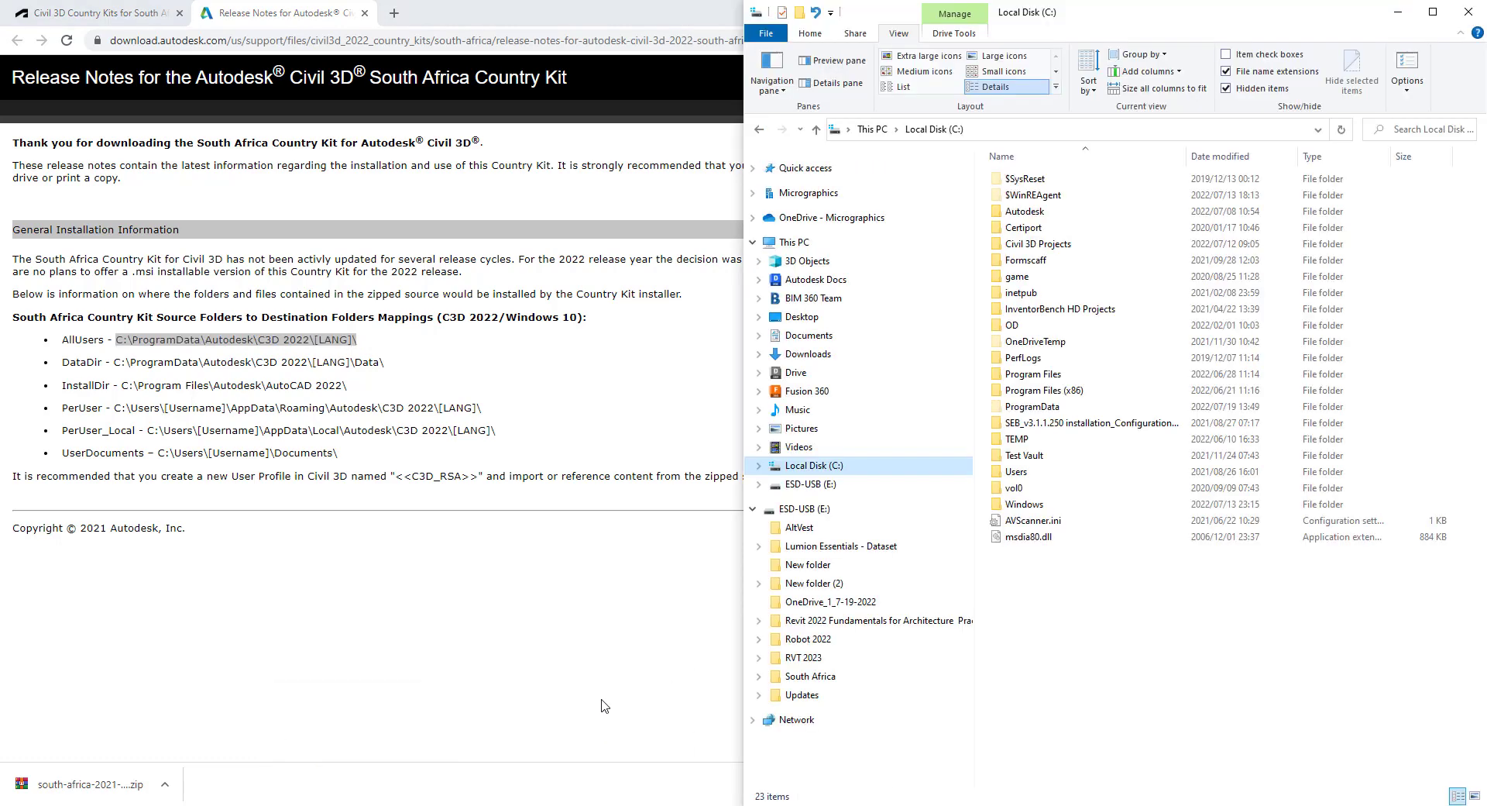
double_click(1047, 407)
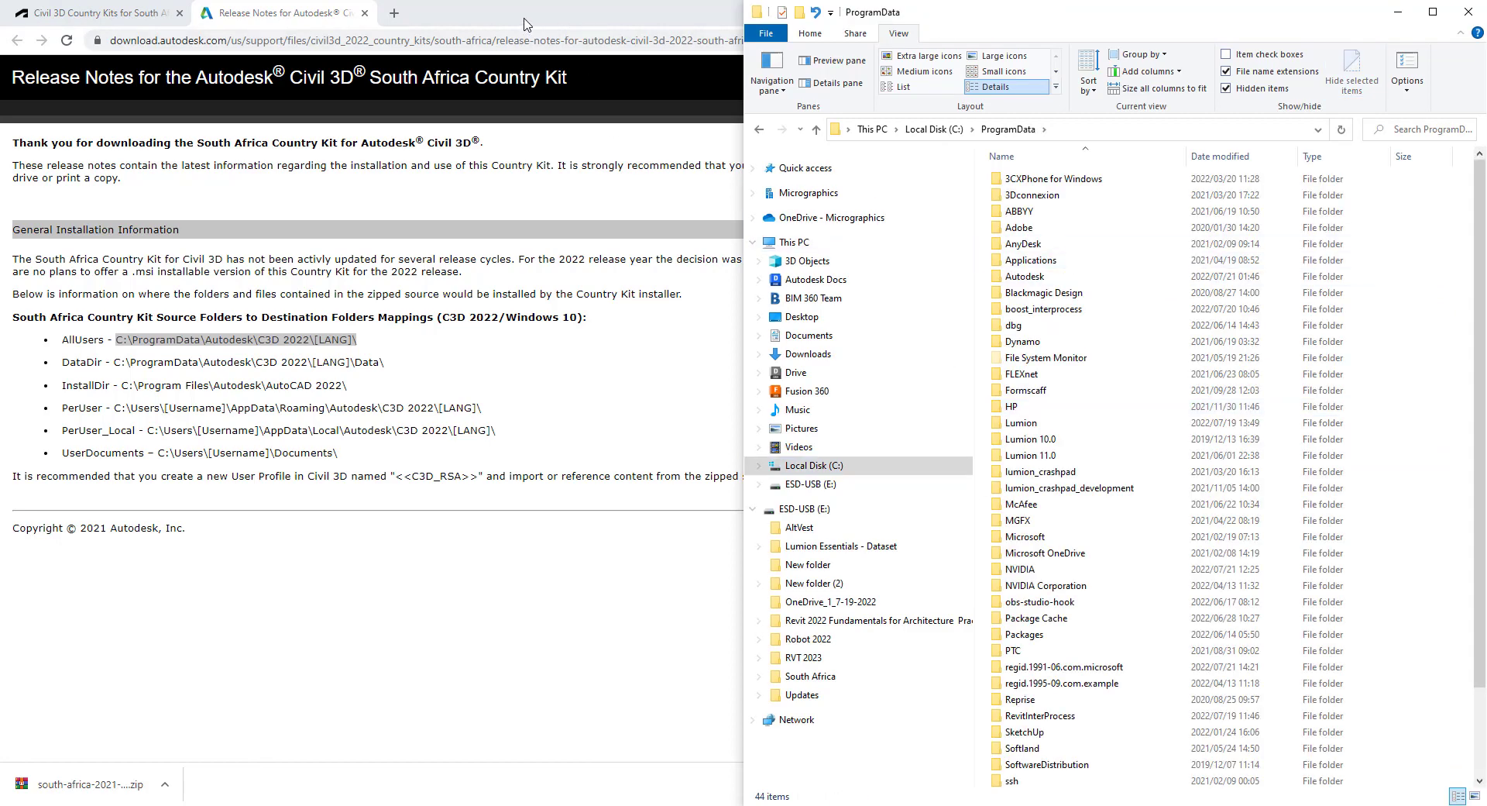
left_click_drag(524, 23, 1, 205)
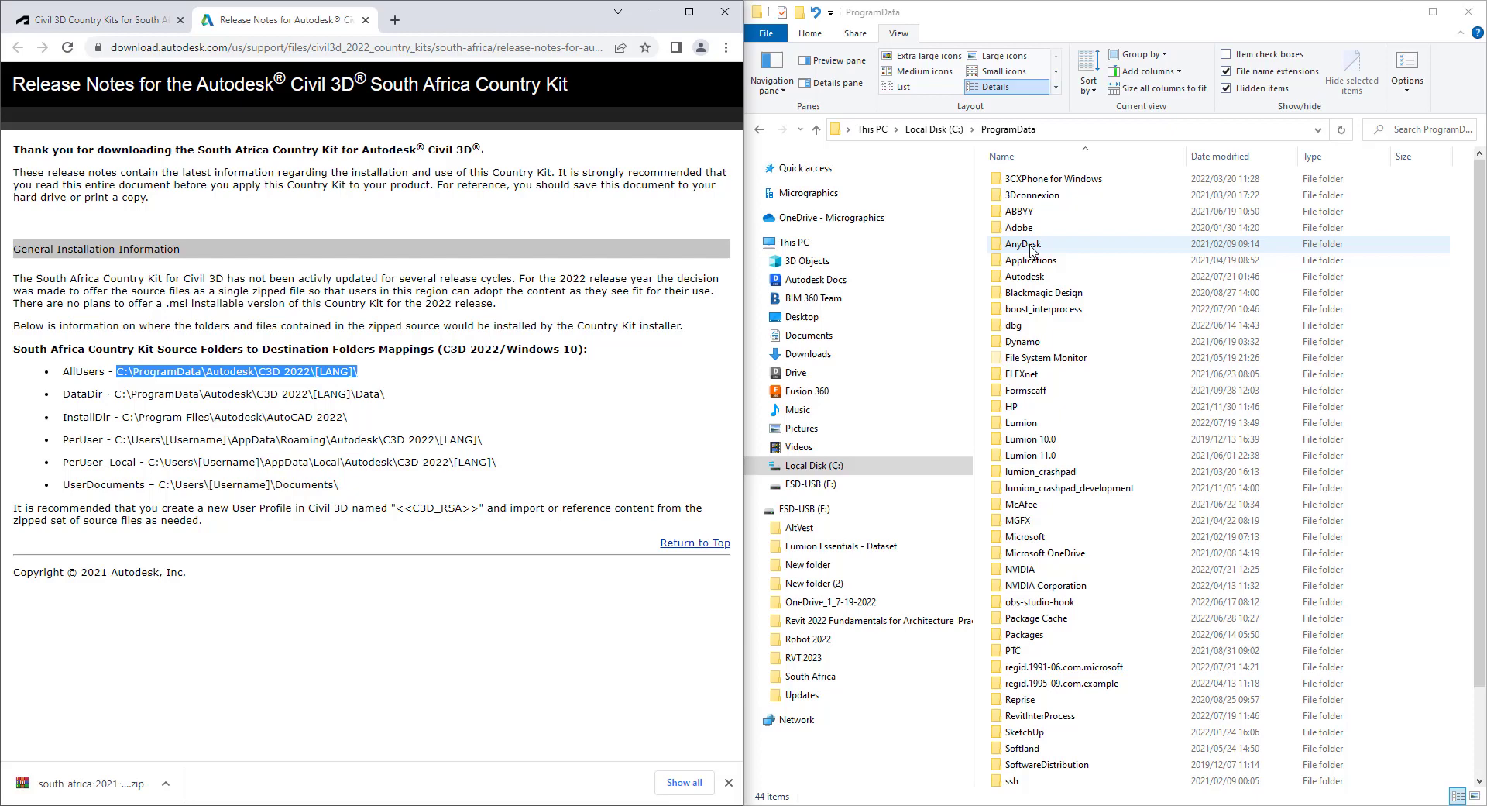
Open the Autodesk\C3D 2023\enu folder inside ProgramData as the AllUsers destination.
double_click(1032, 277)
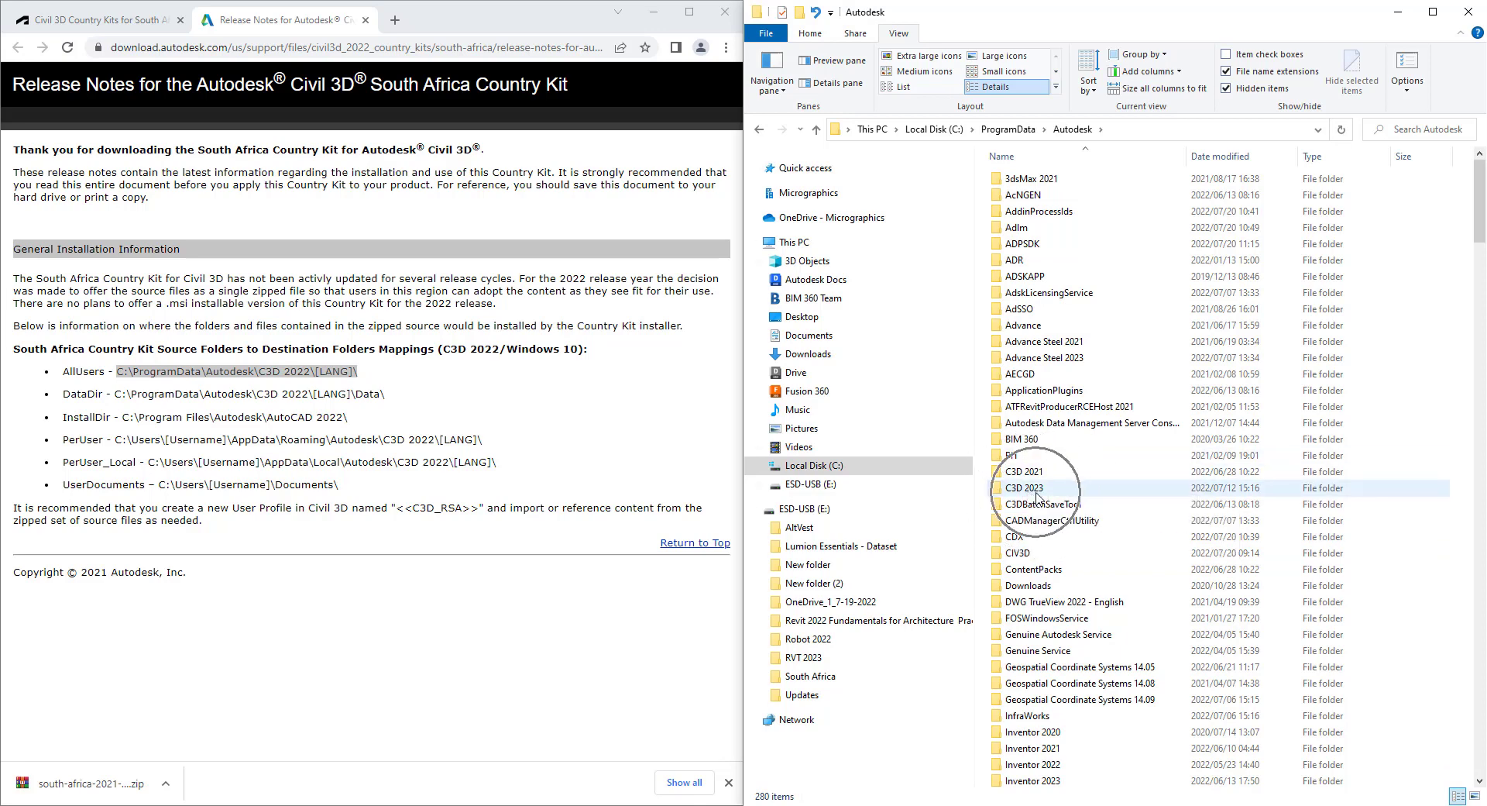
double_click(1030, 489)
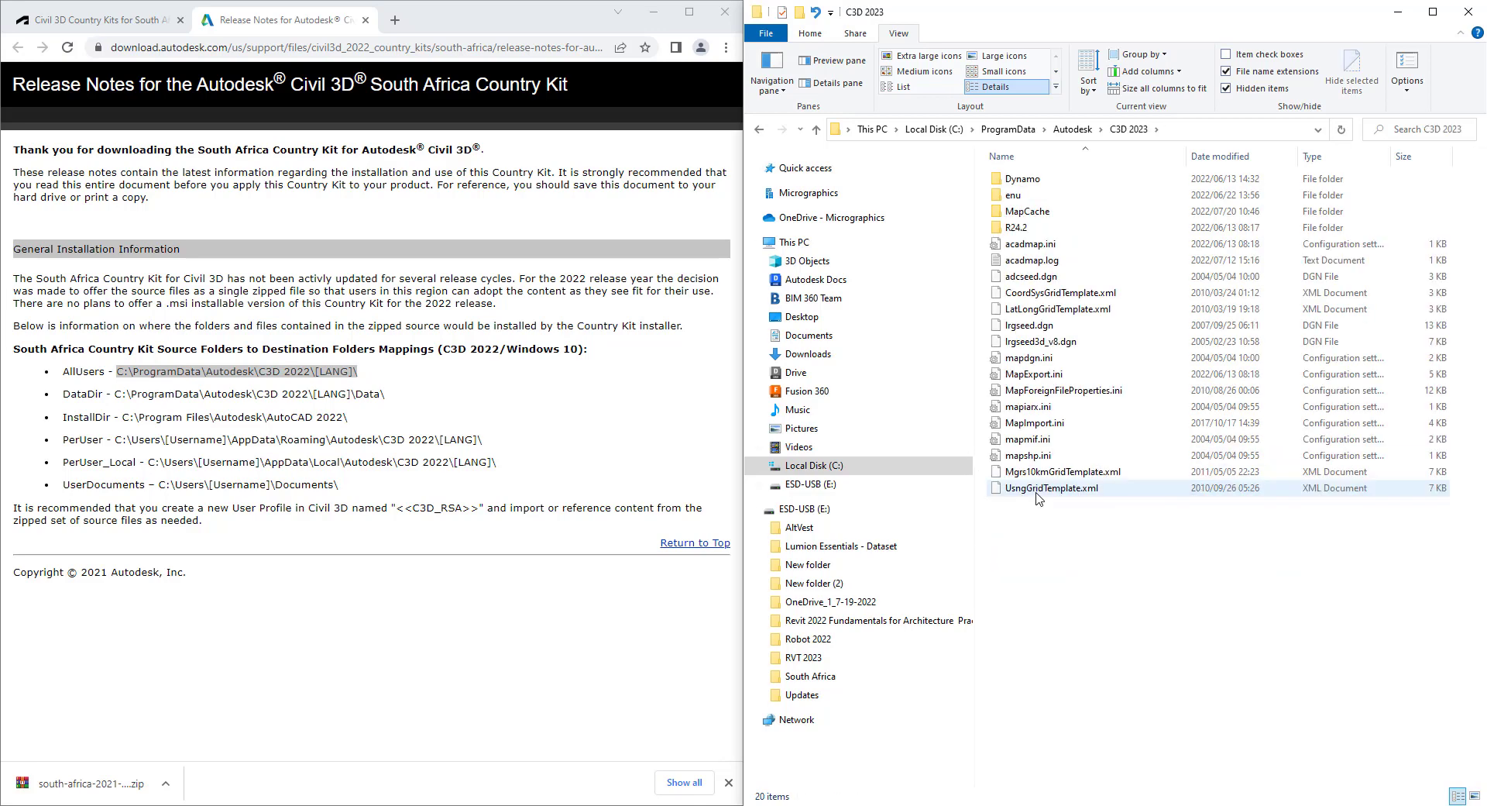
double_click(1016, 196)
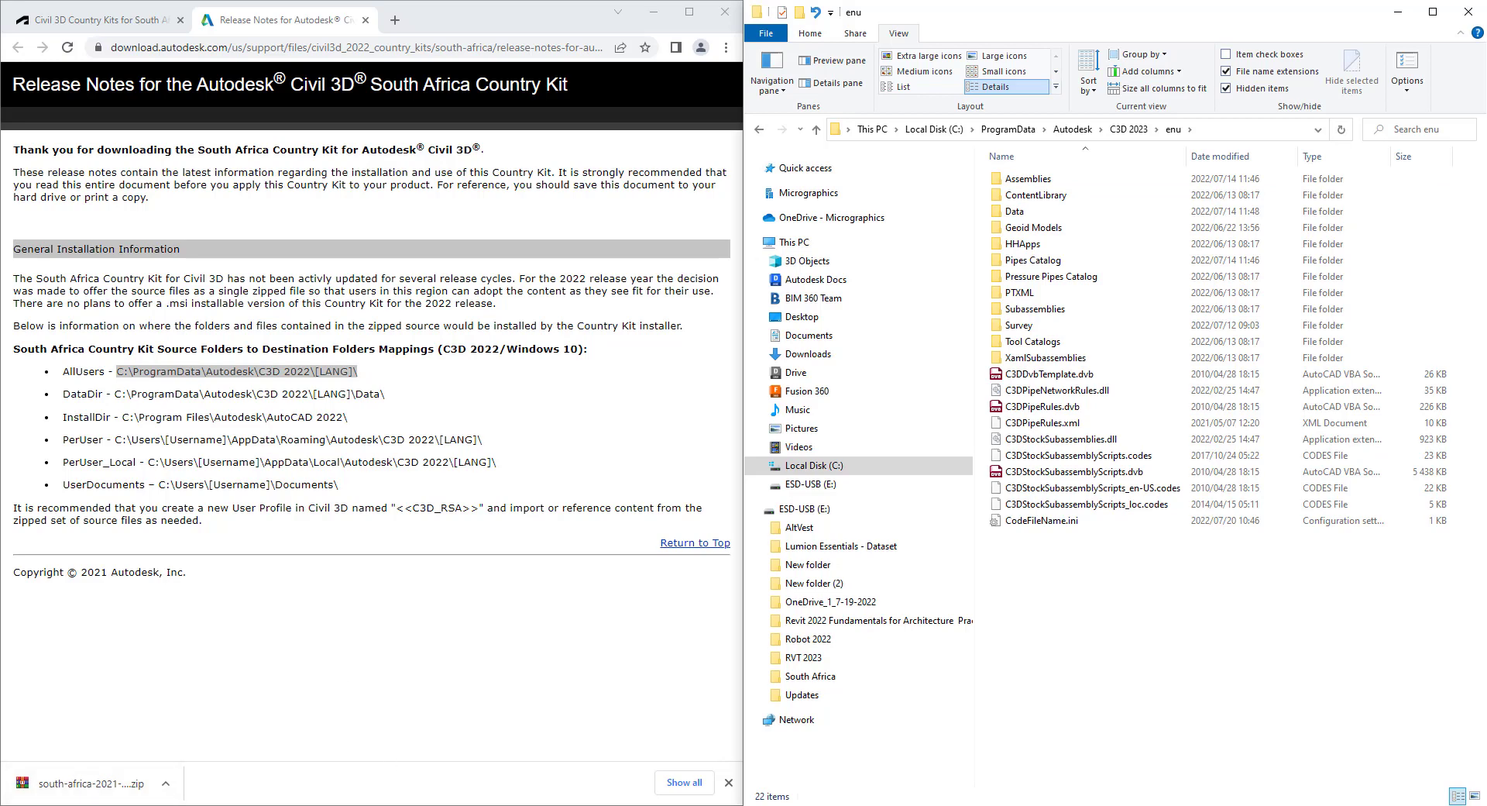
Bring up the extracted kit folder and open AllUsers\Assemblies there, with the matching Assemblies folder of C3D 2023\enu beside it.
mouse_move(440, 766)
left_click(479, 745)
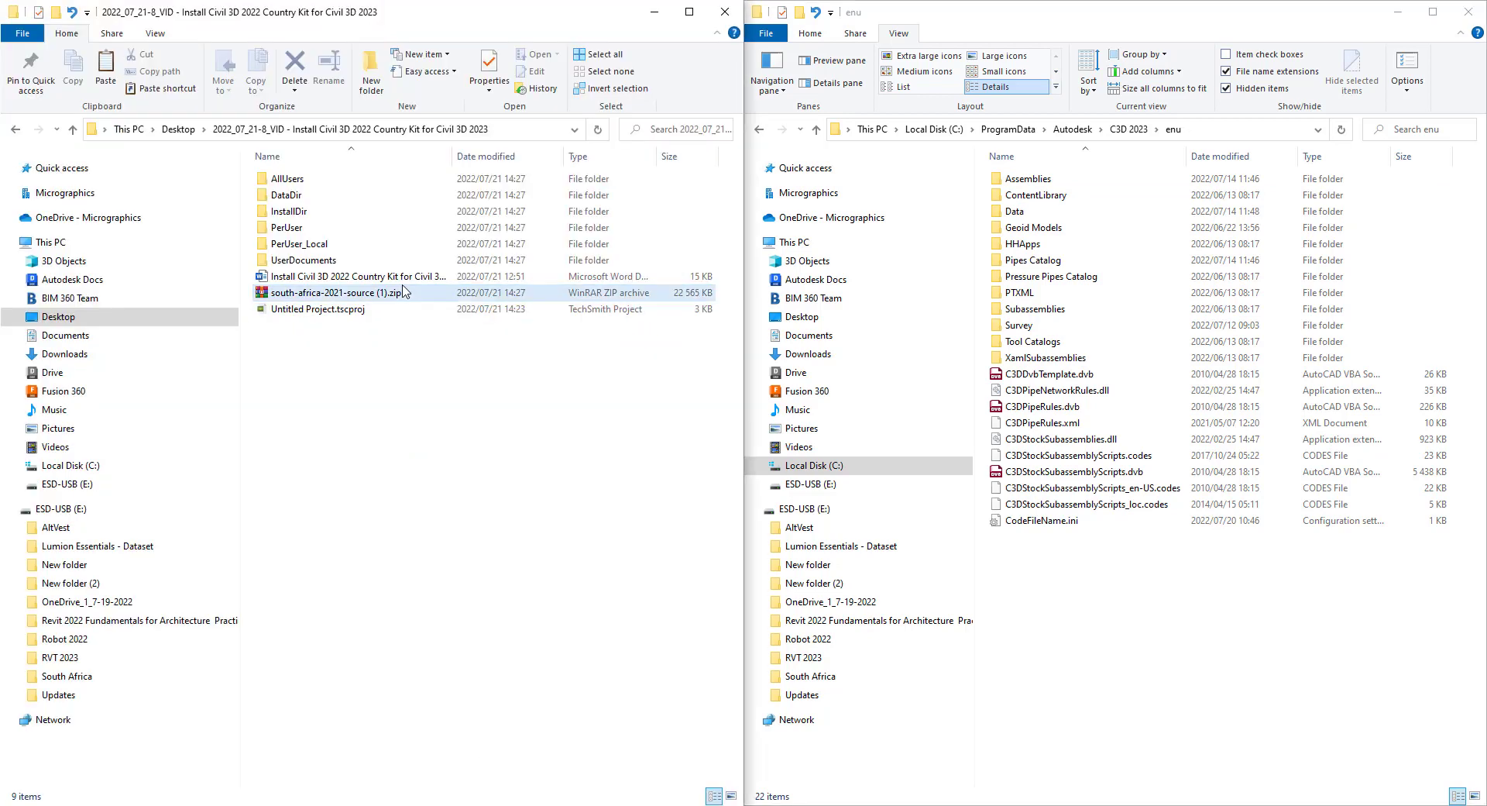
double_click(318, 179)
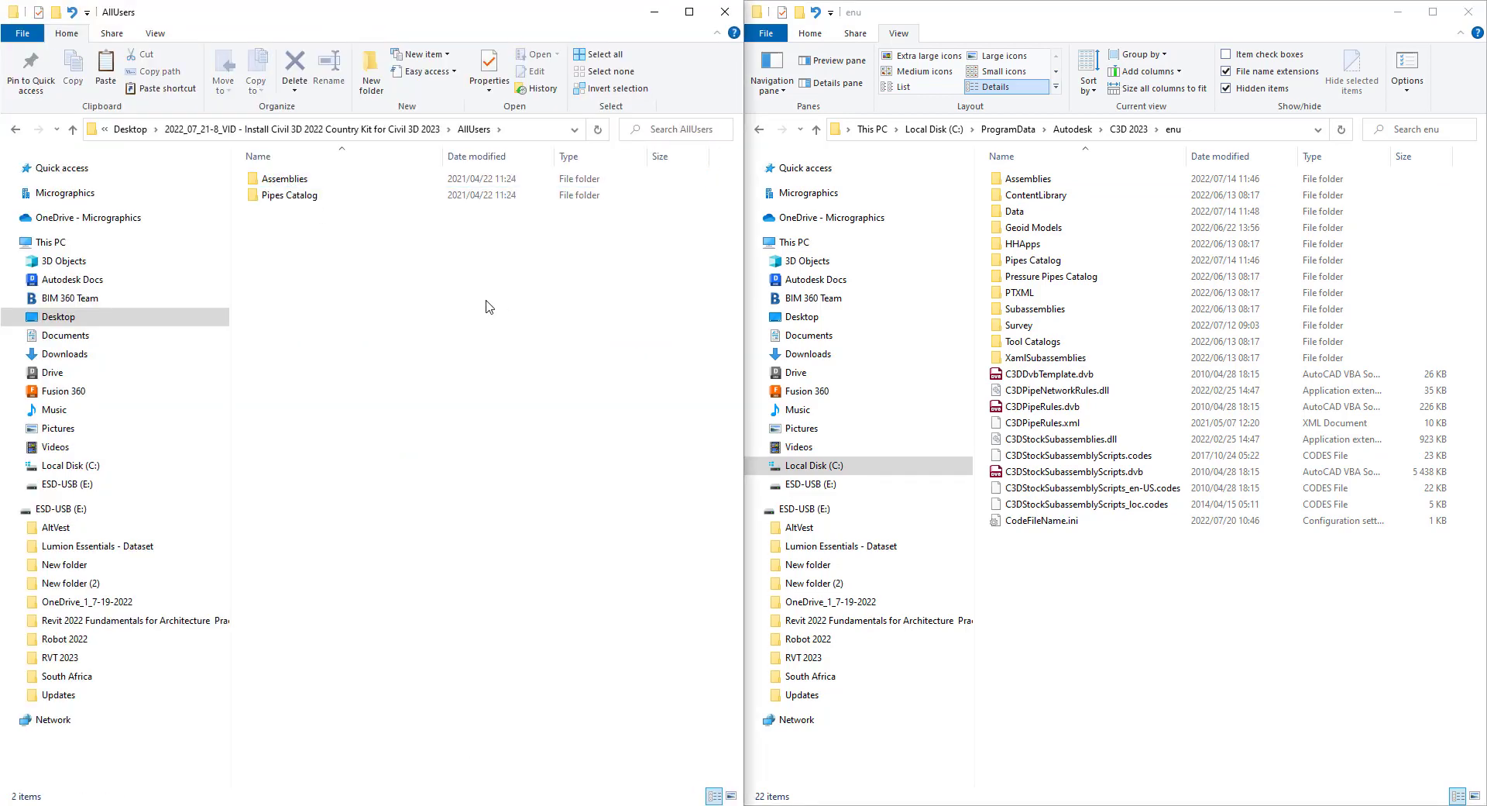
left_click(309, 178)
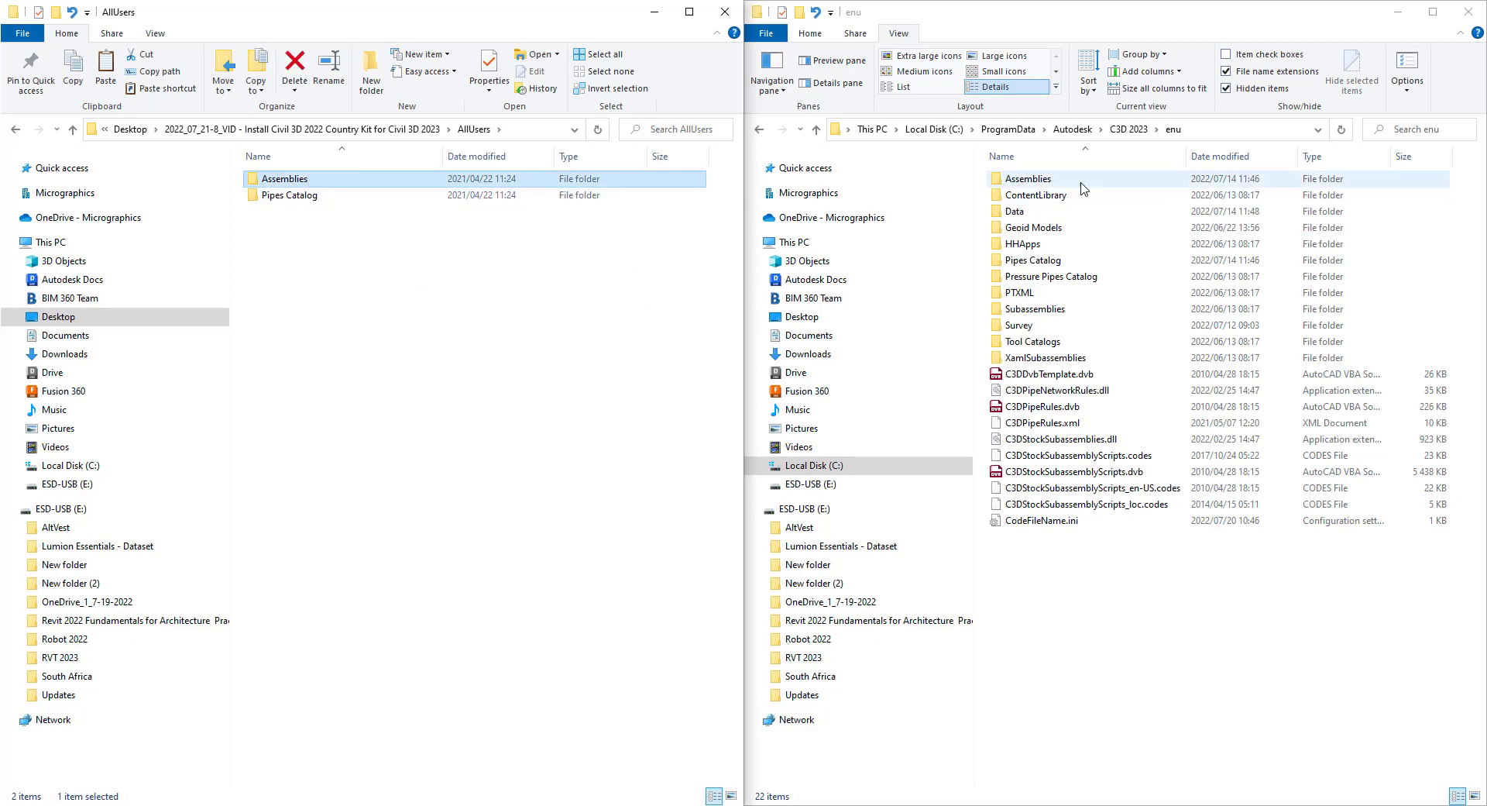
left_click(1043, 183)
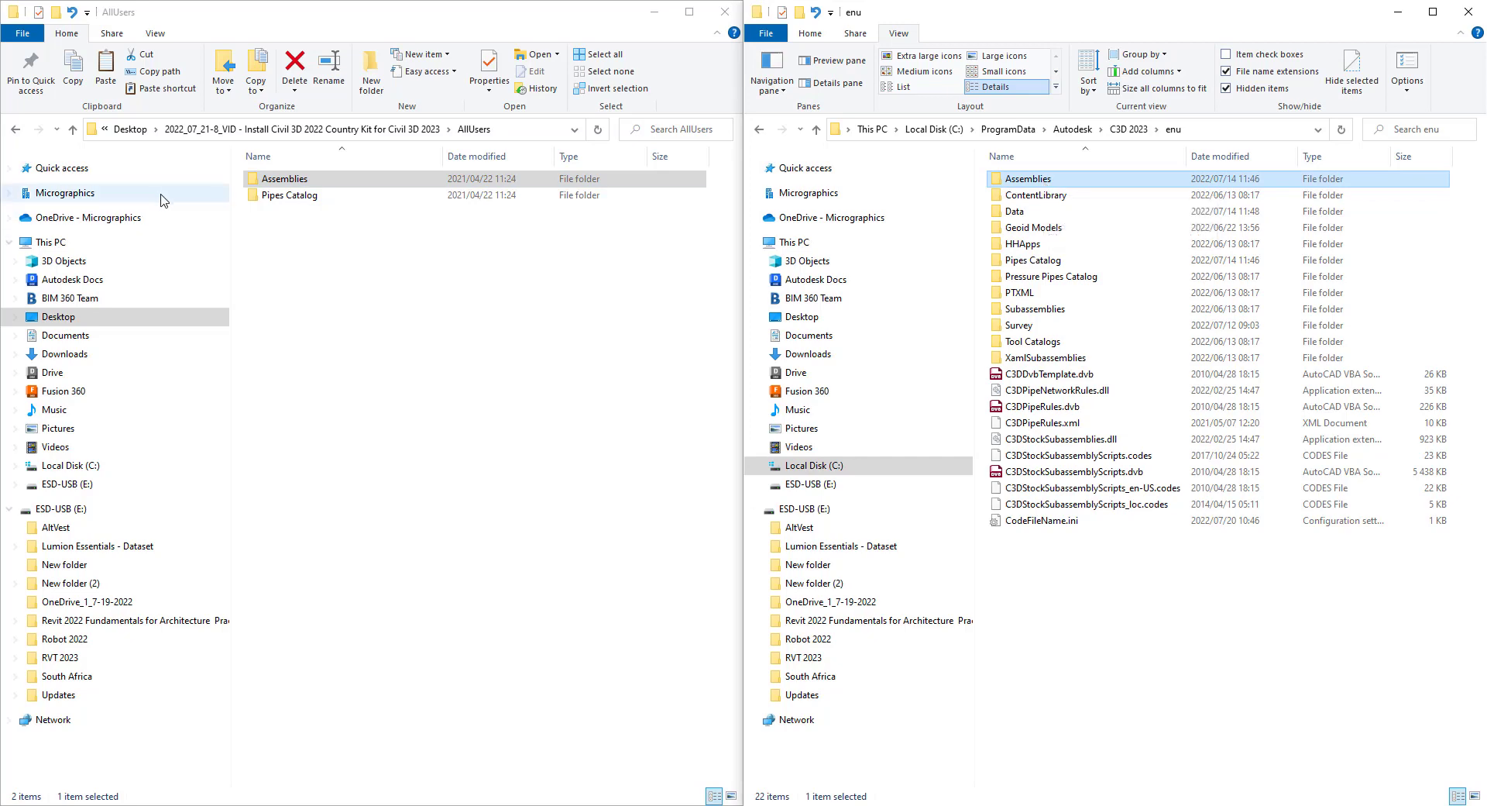
left_click(278, 183)
double_click(278, 180)
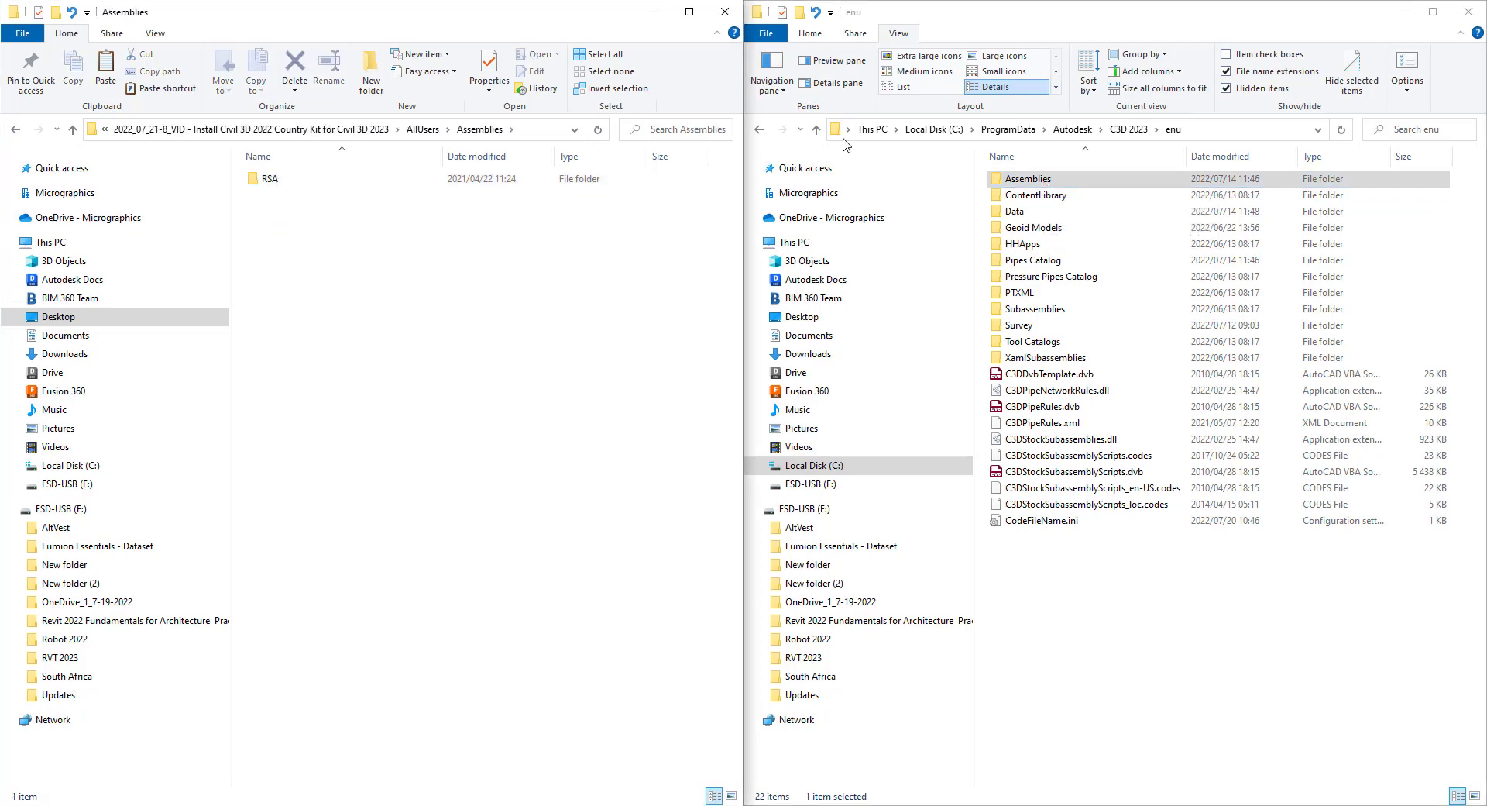
double_click(1040, 183)
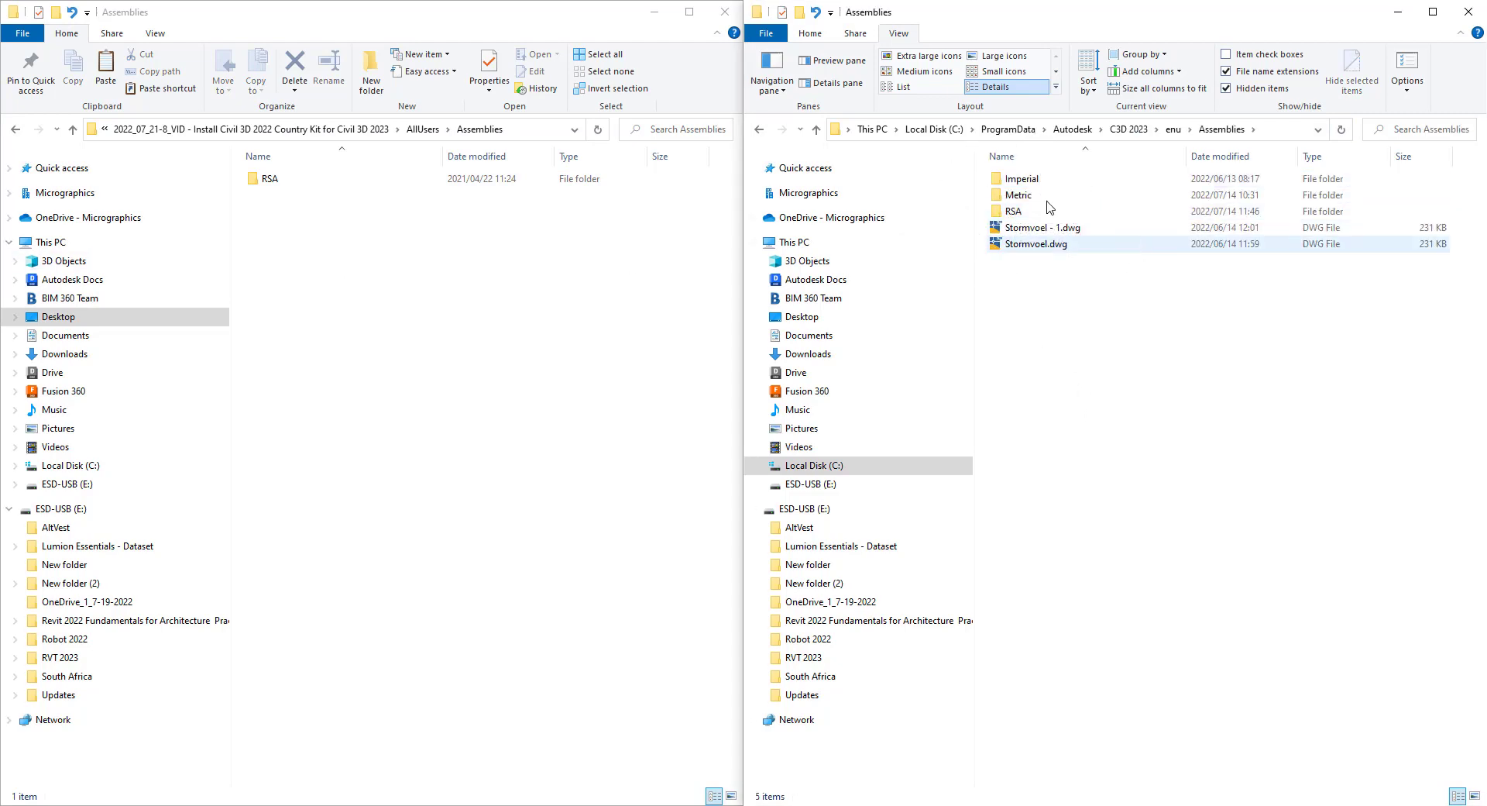
Delete the drawings Stormvoel - 1.dwg and Stormvoel.dwg from the C3D 2023\enu\Assemblies folder.
left_click(1006, 216)
left_click_drag(1070, 263, 1036, 225)
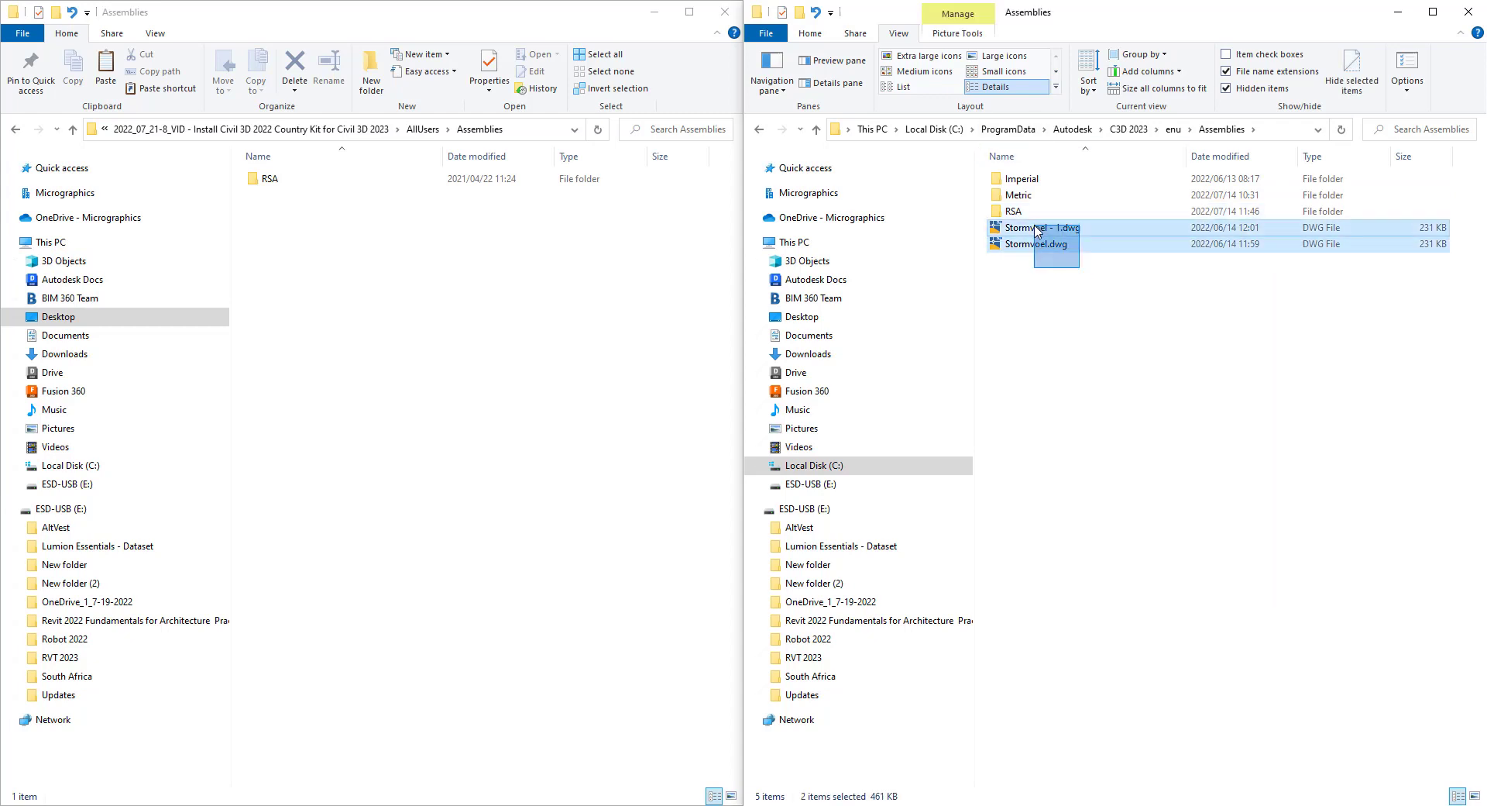
right_click(1036, 225)
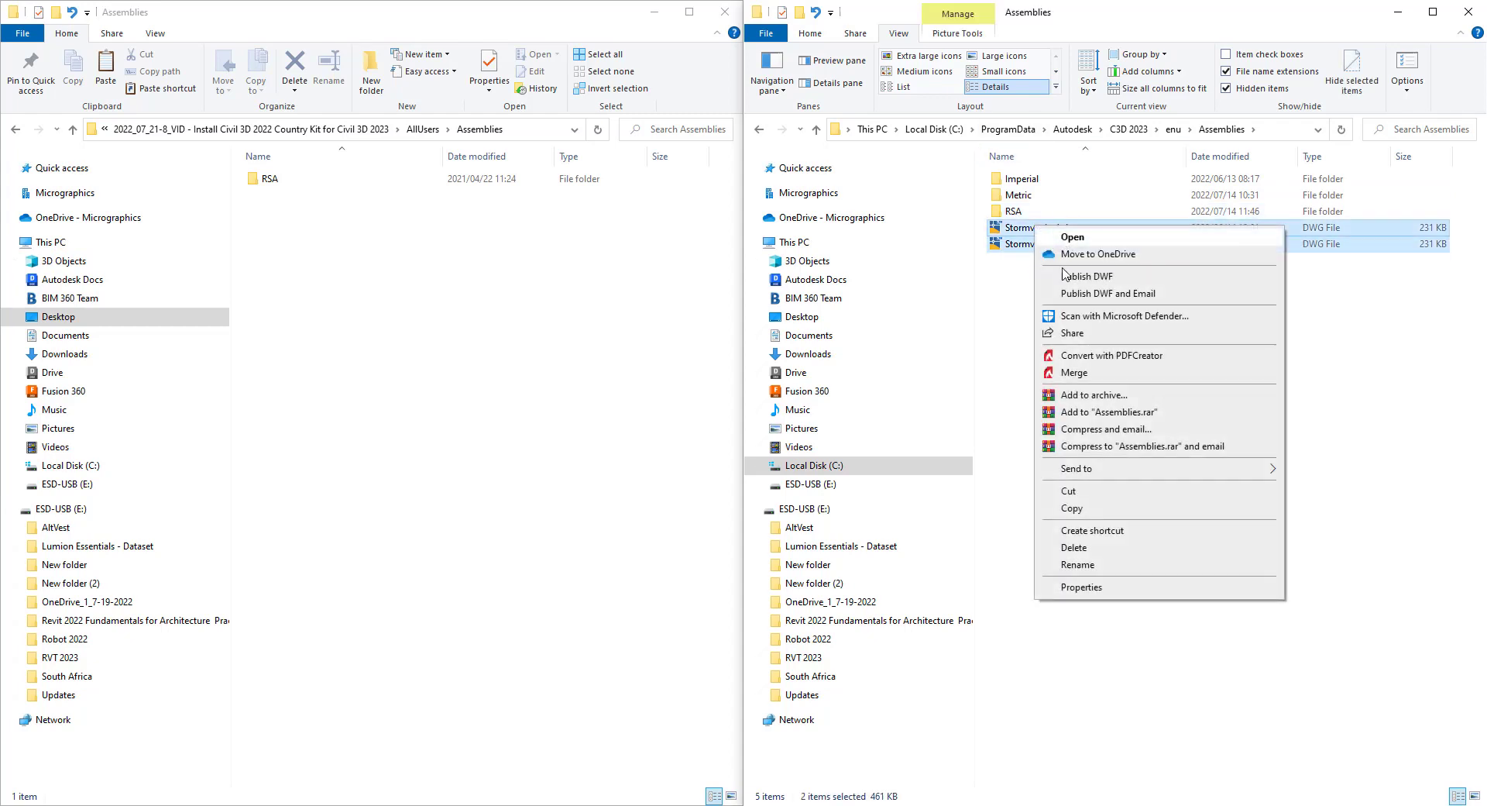
left_click(1075, 547)
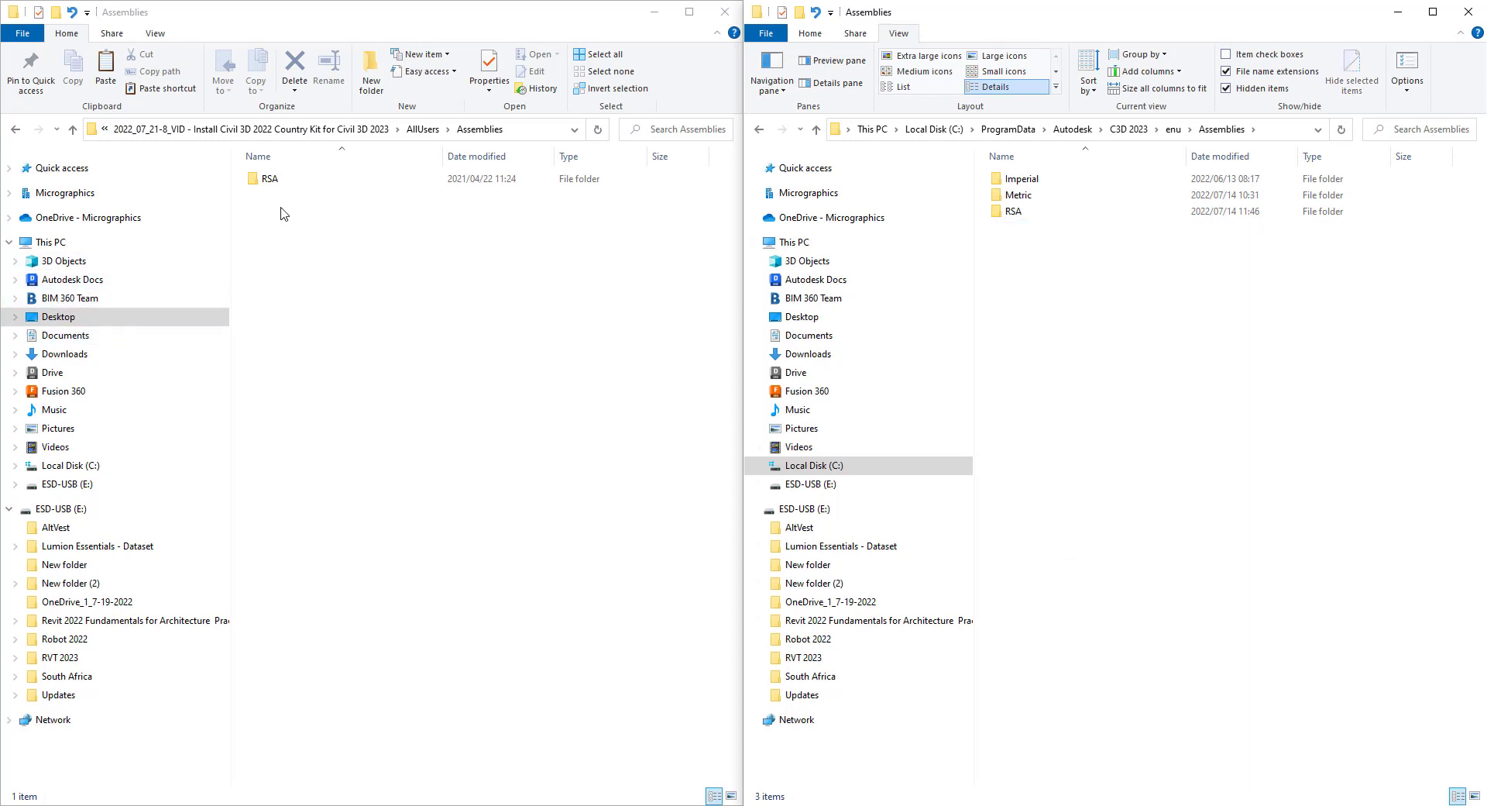
Look inside the kit's RSA assemblies folder, and copy the folder into C3D 2023\enu\Assemblies, replacing the files in the destination.
double_click(272, 186)
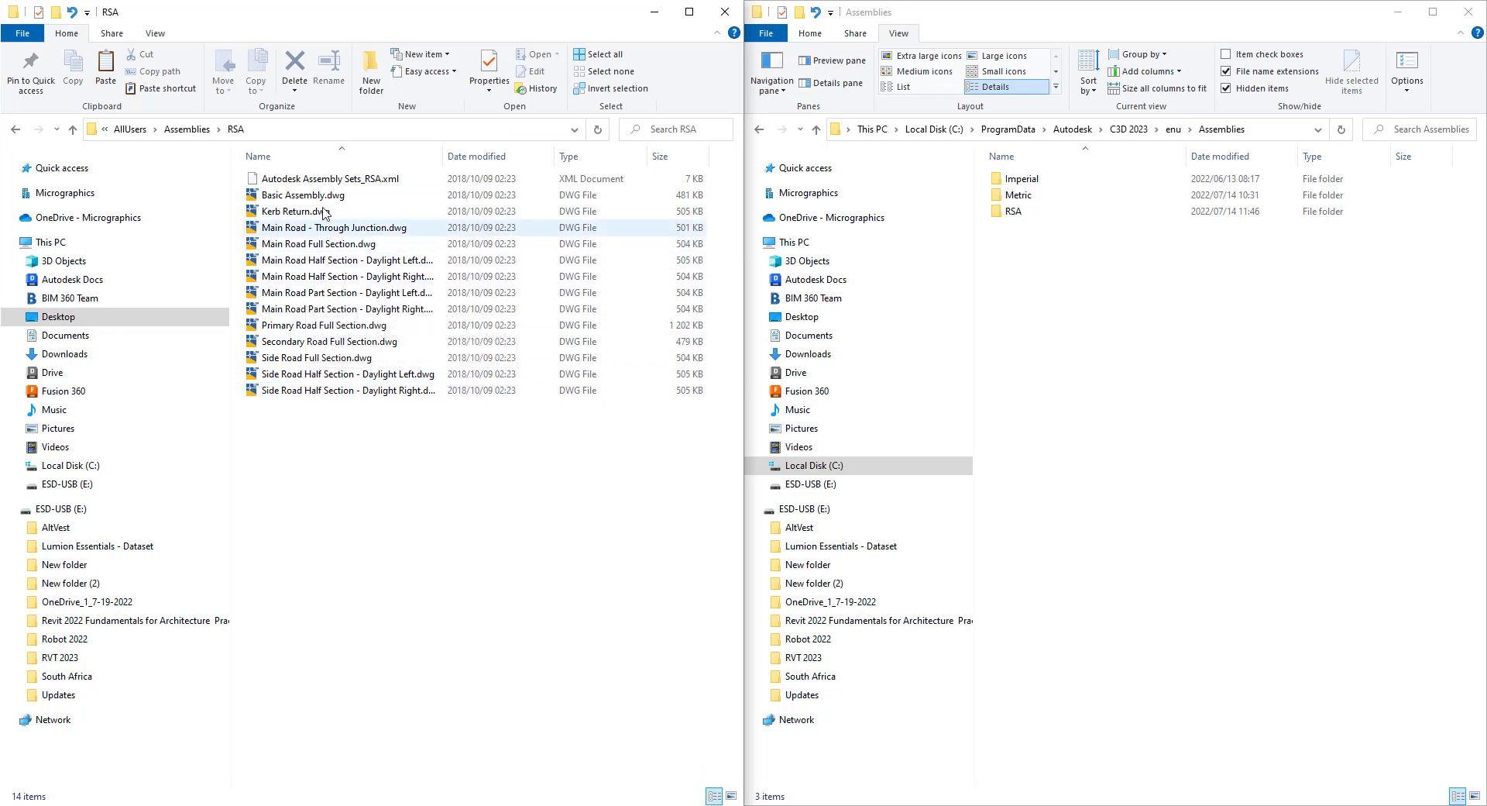
left_click(186, 128)
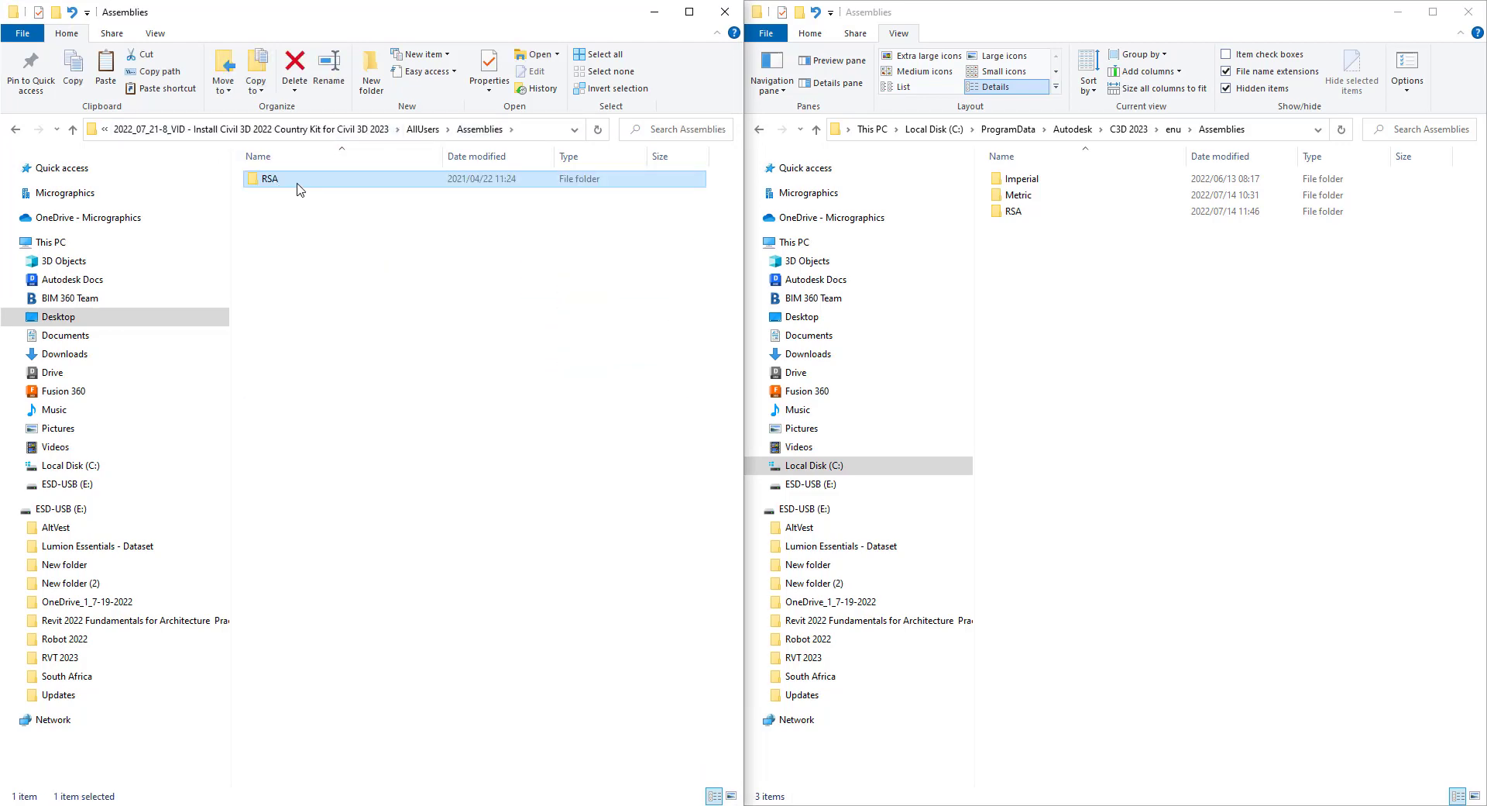
right_click(300, 190)
left_click(372, 500)
left_click(1113, 316)
right_click(1112, 307)
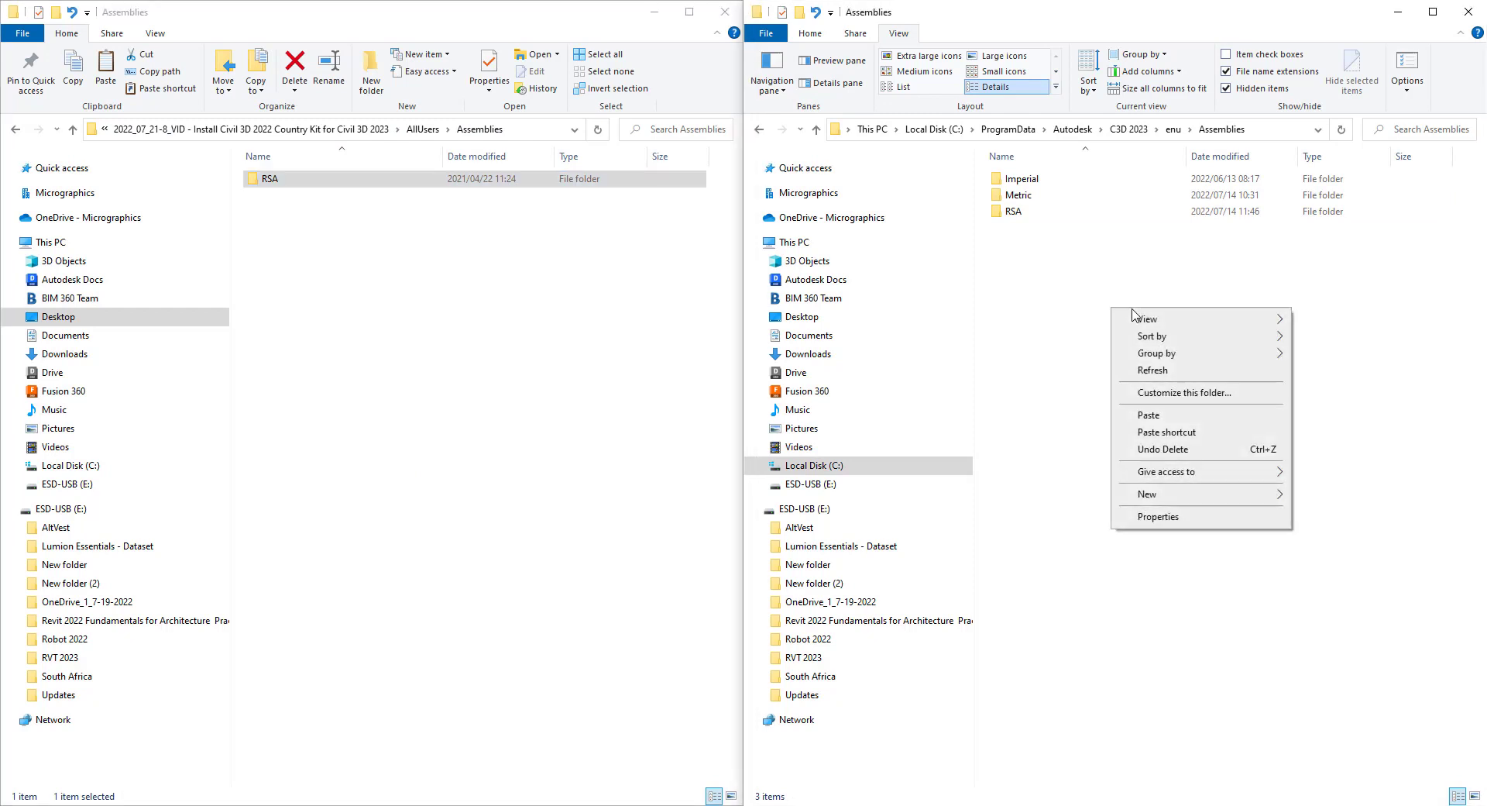
left_click(1148, 415)
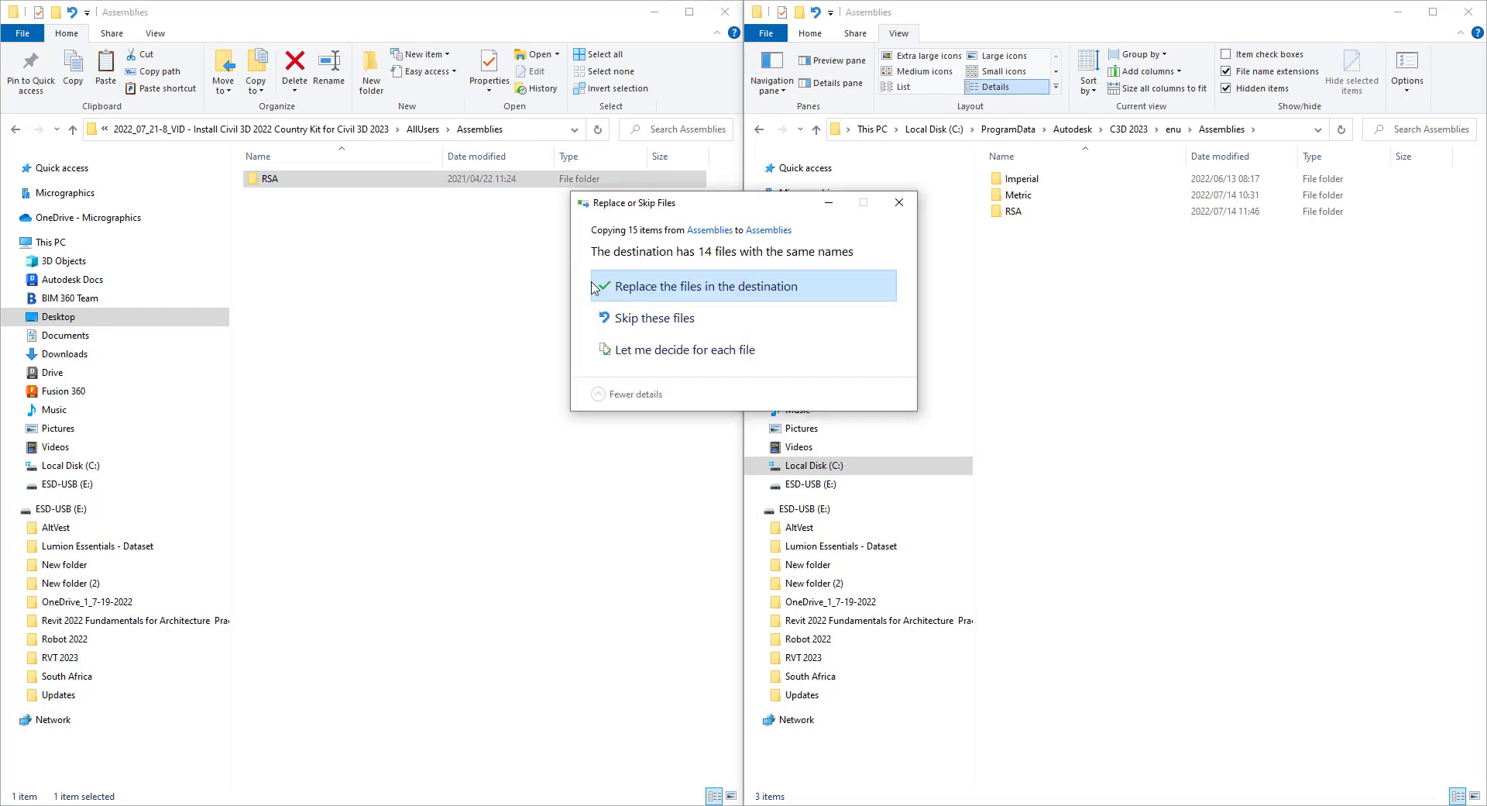
left_click(660, 296)
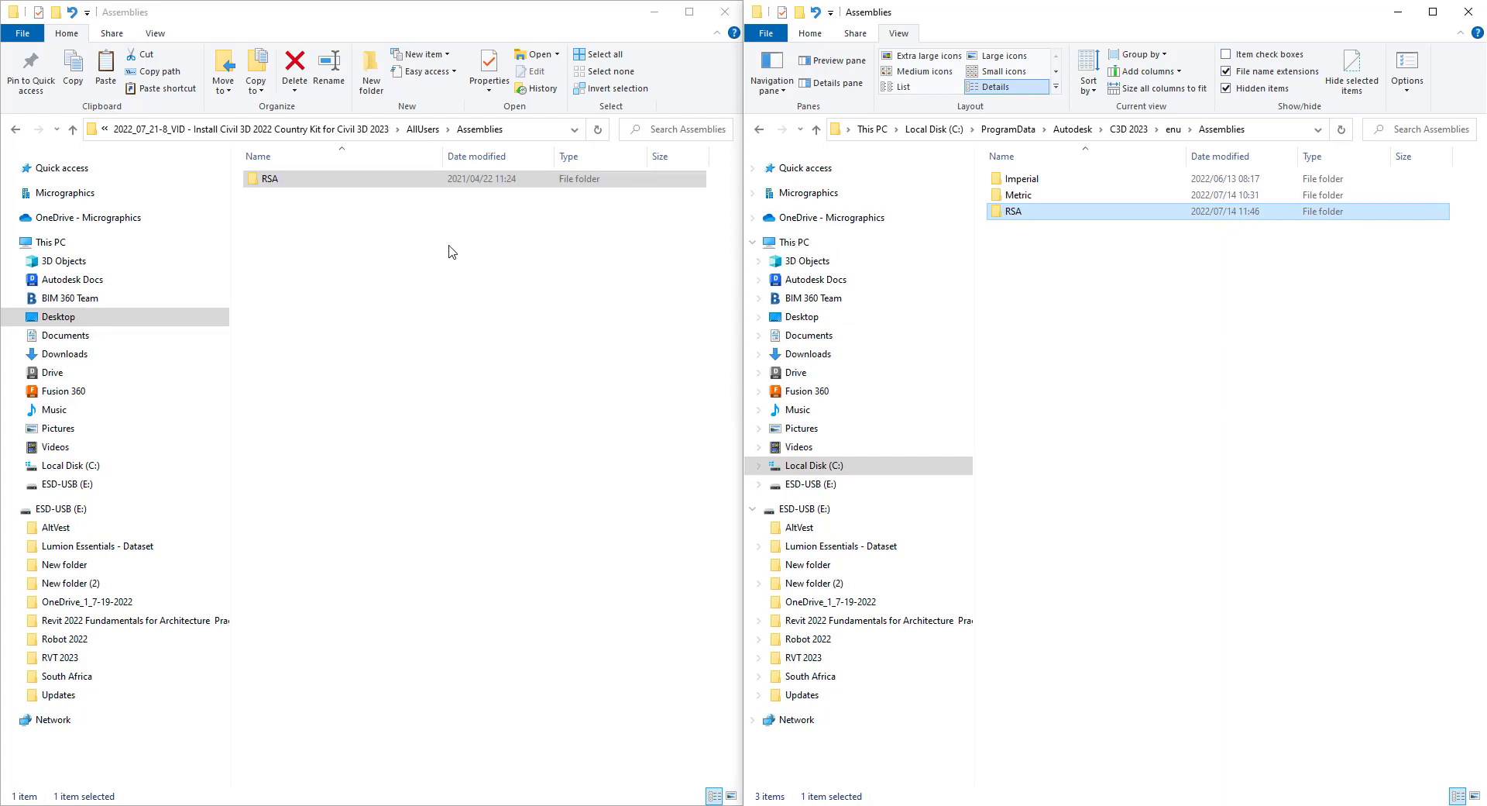
Open Pipes Catalog in both the kit's AllUsers folder and C3D 2023\enu, and locate RSA Pipes and RSA Structures in the destination.
left_click(424, 129)
double_click(298, 195)
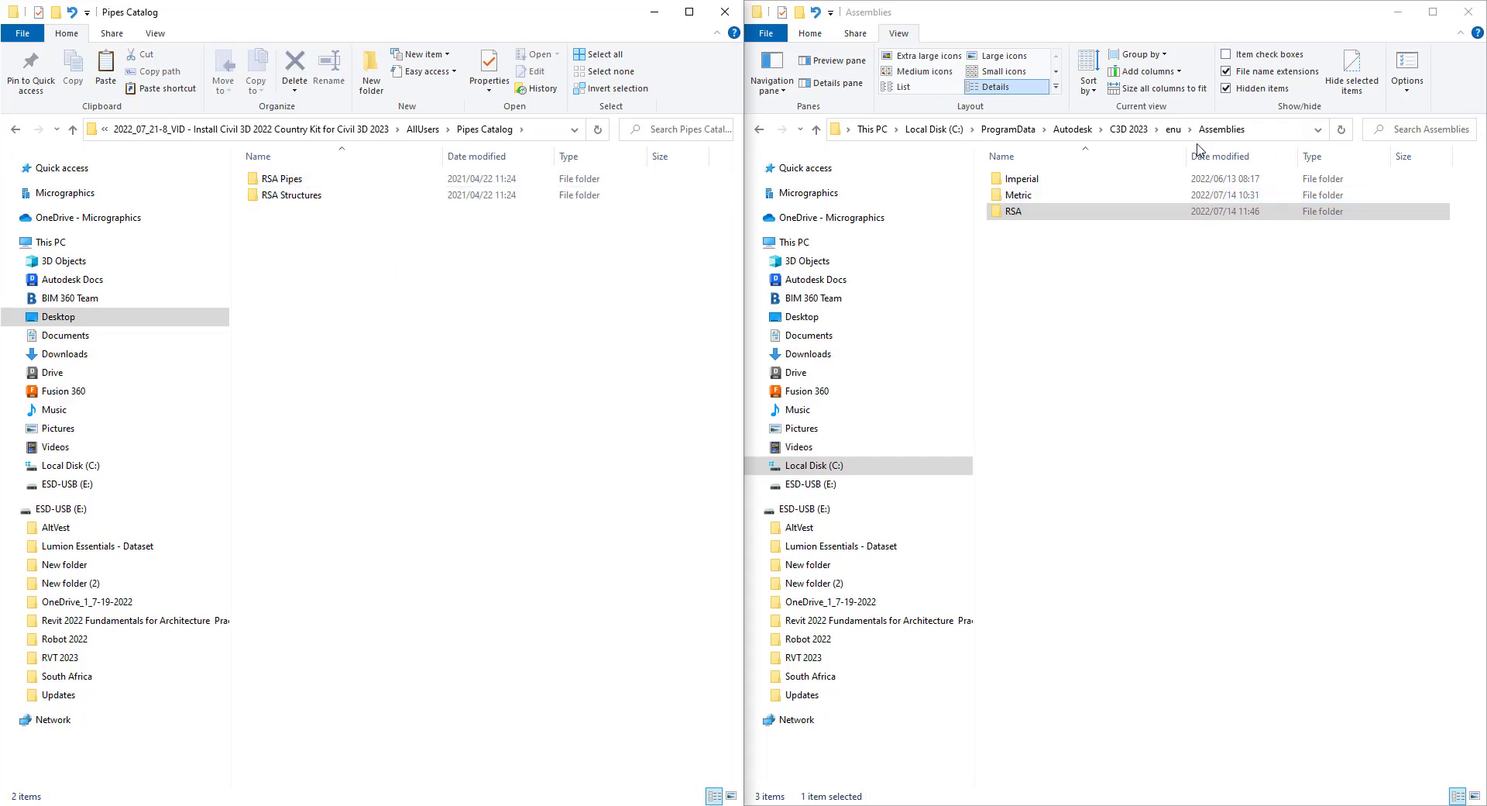
left_click(1174, 129)
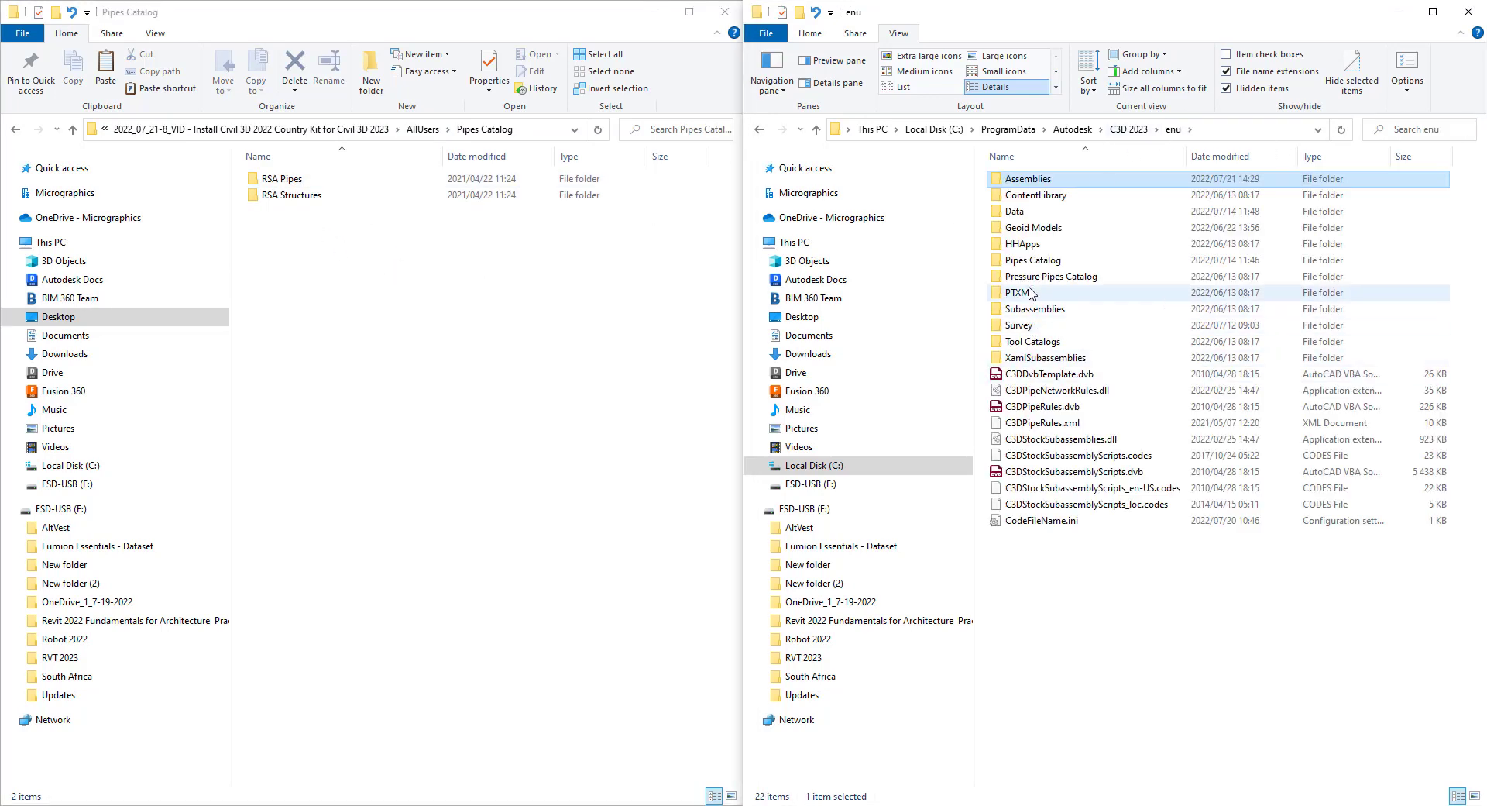
mouse_move(1077, 230)
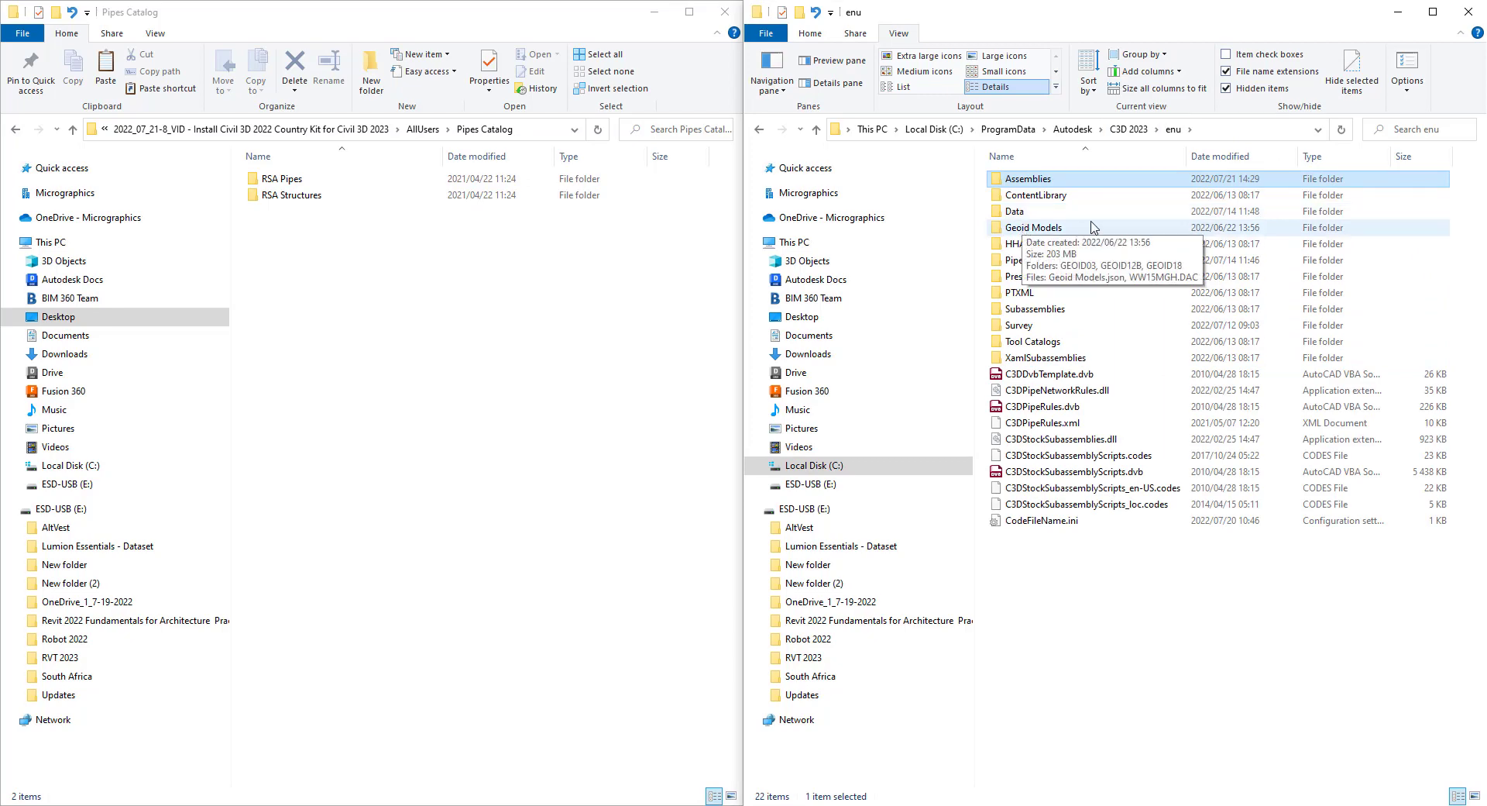
double_click(1054, 180)
mouse_move(1035, 201)
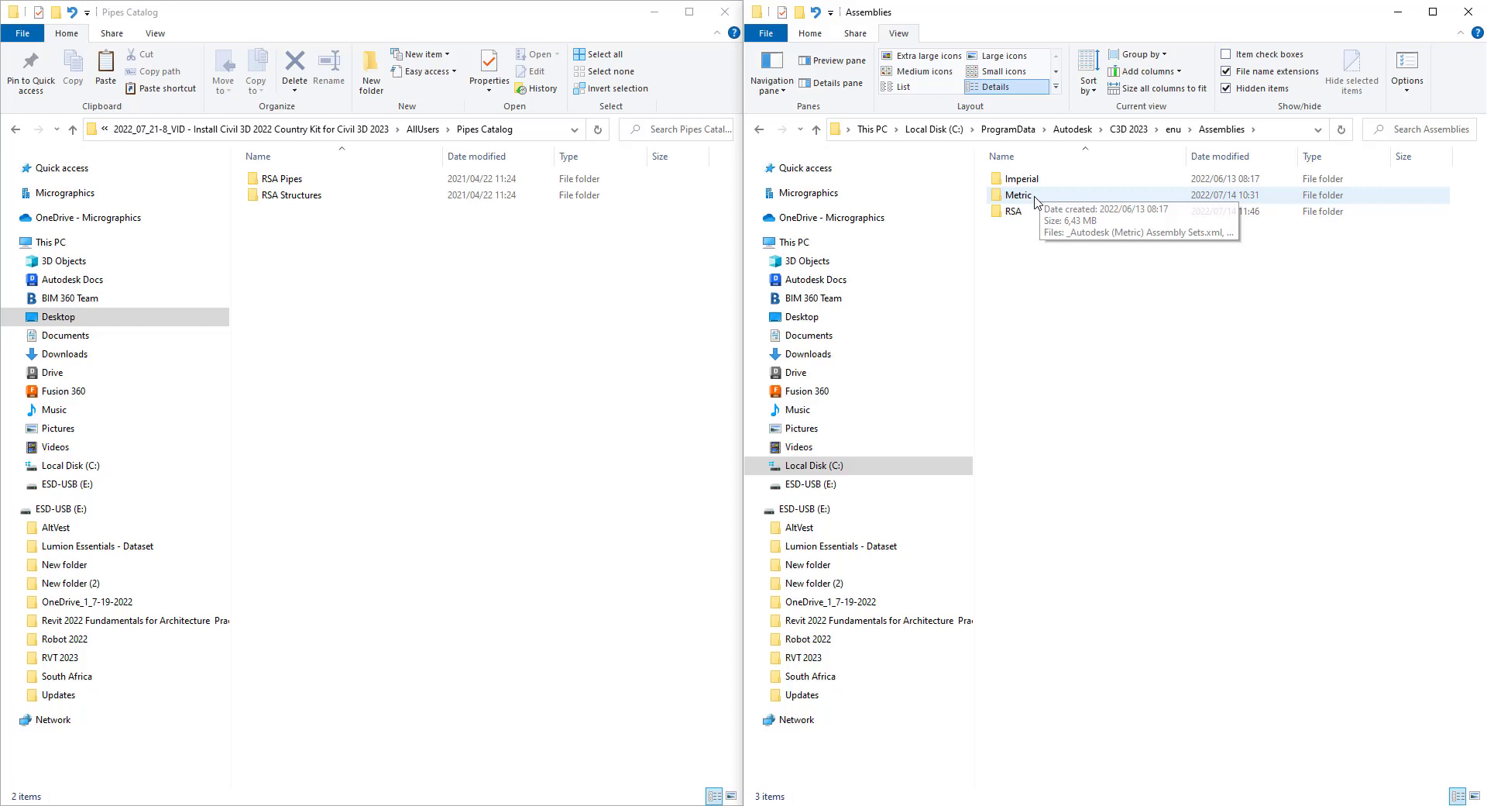
left_click(1170, 136)
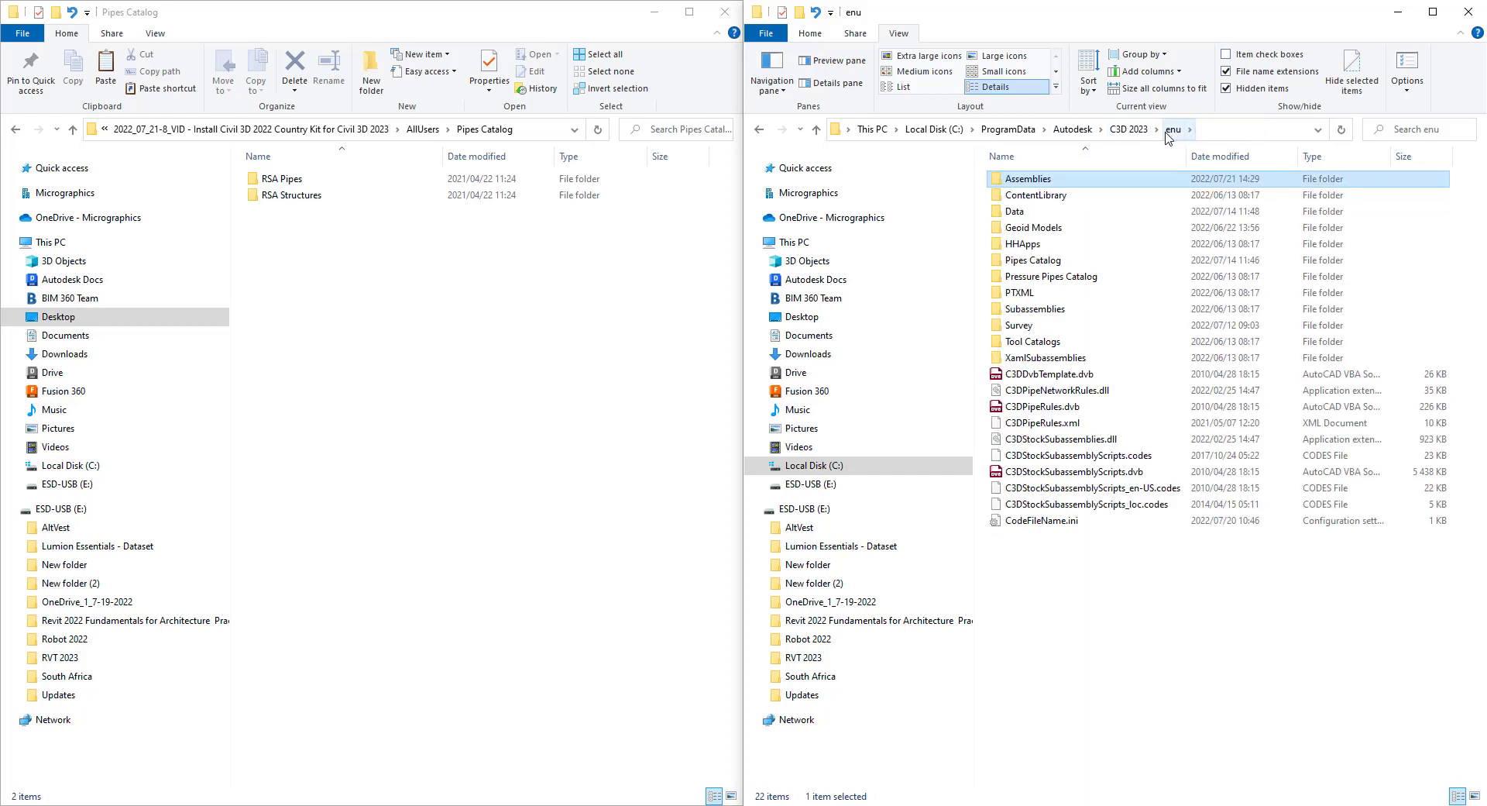
double_click(1033, 261)
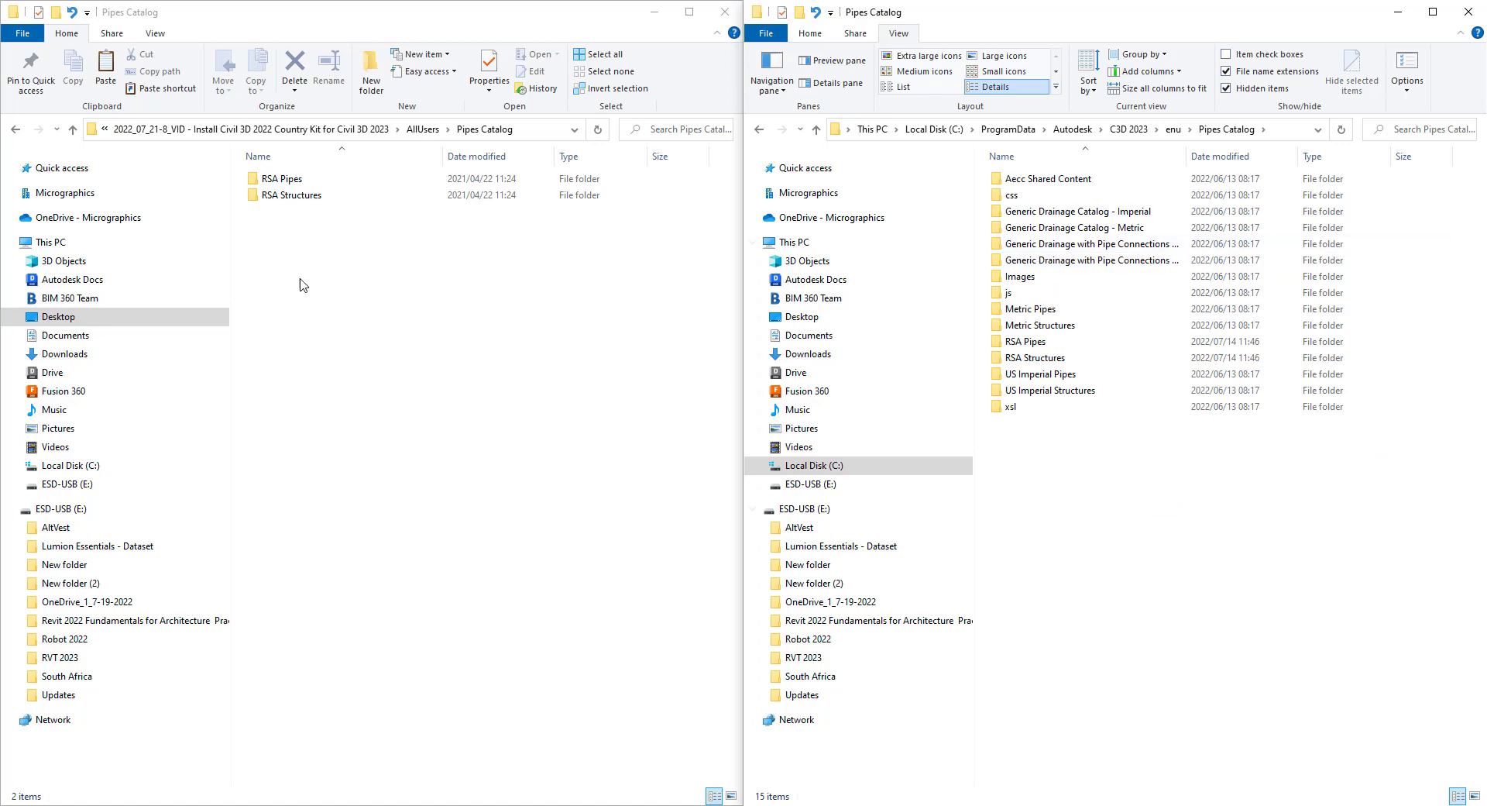
left_click(1024, 344)
left_click(1028, 356)
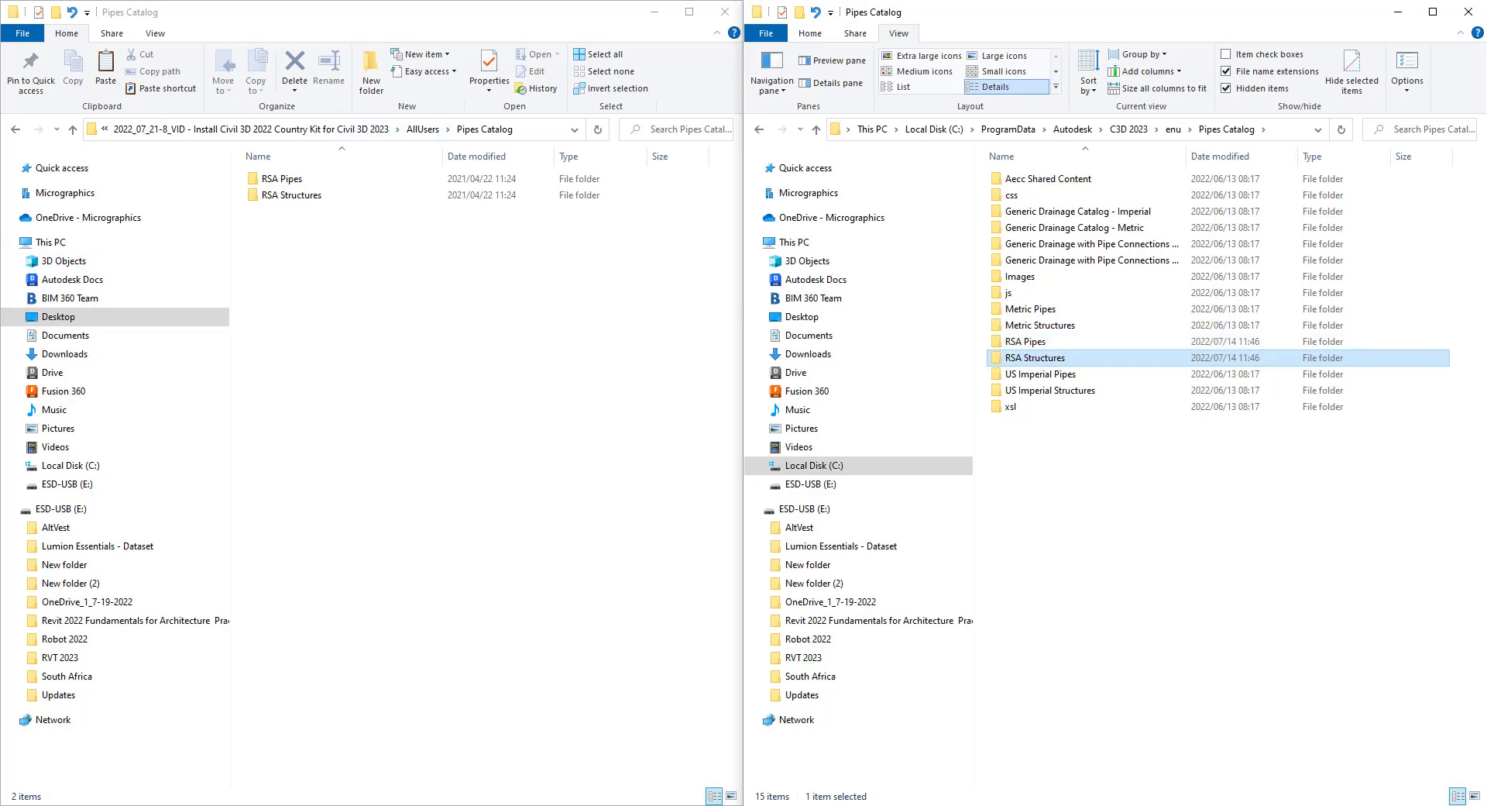
Bring the release notes back up in Chrome and check the AllUsers and DataDir destination paths.
left_click(551, 803)
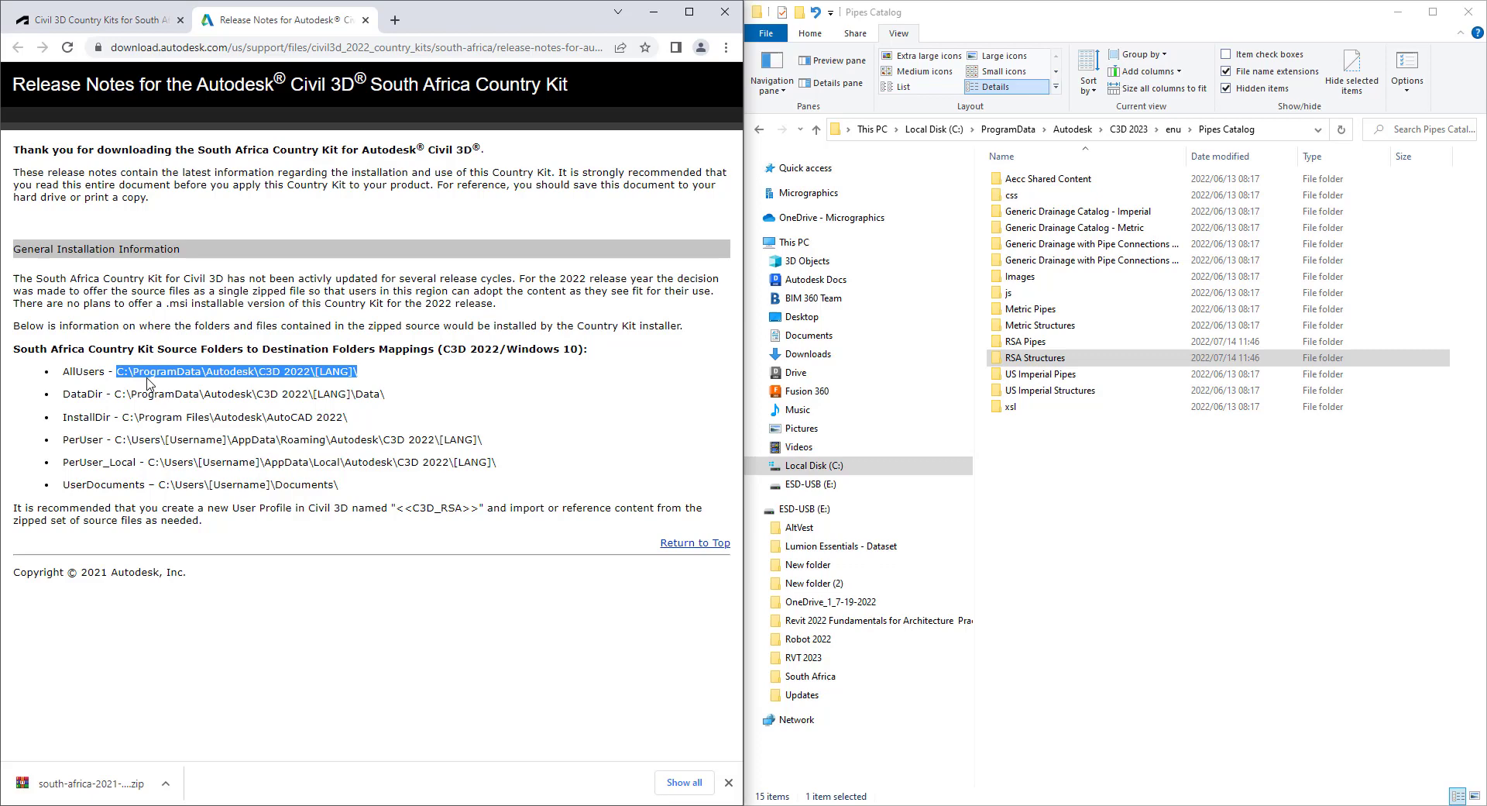
left_click(90, 389)
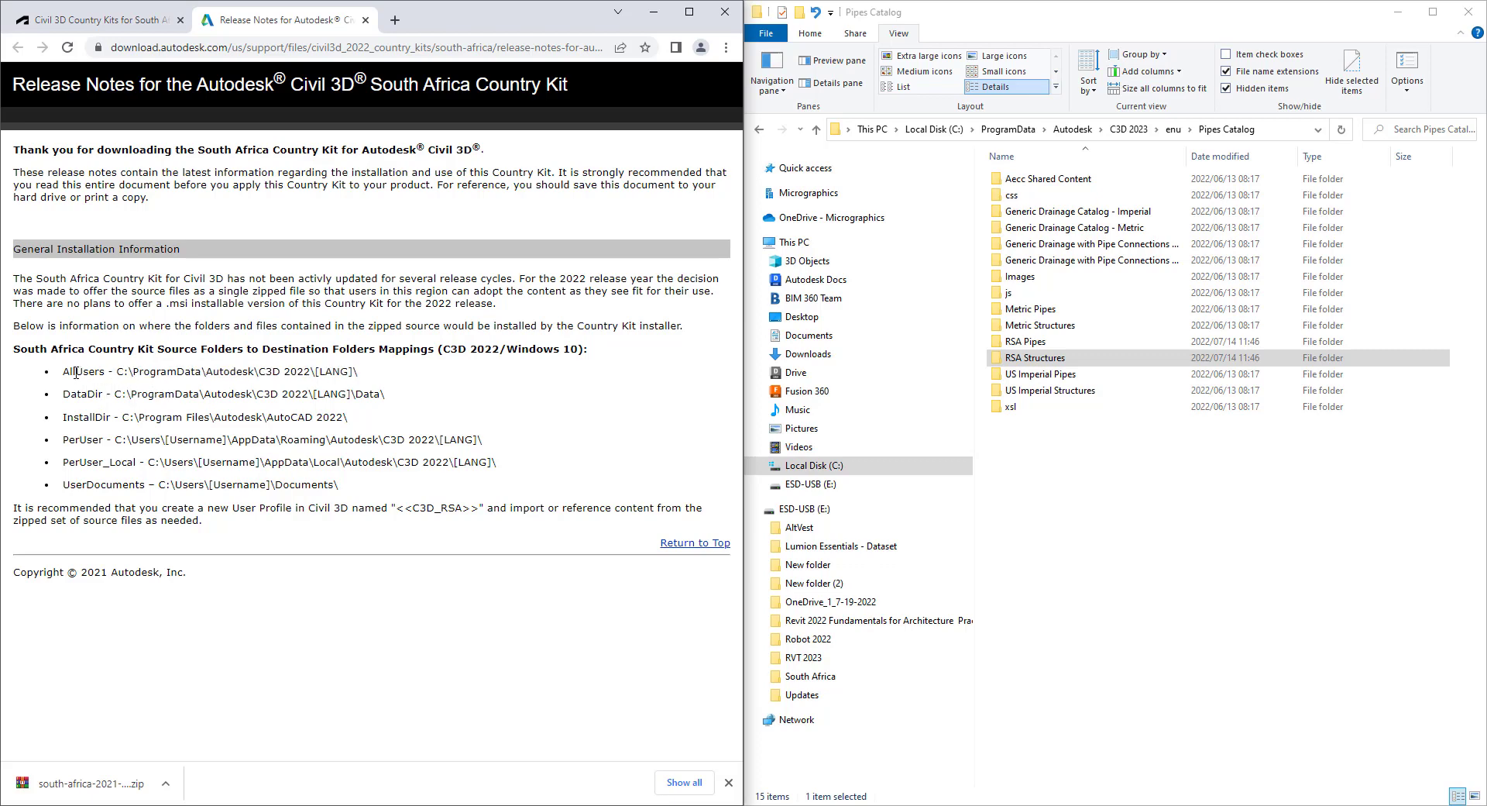
left_click_drag(75, 373, 265, 351)
left_click(283, 397)
Open the Data folder in C3D 2023\enu as the DataDir destination.
left_click(1174, 129)
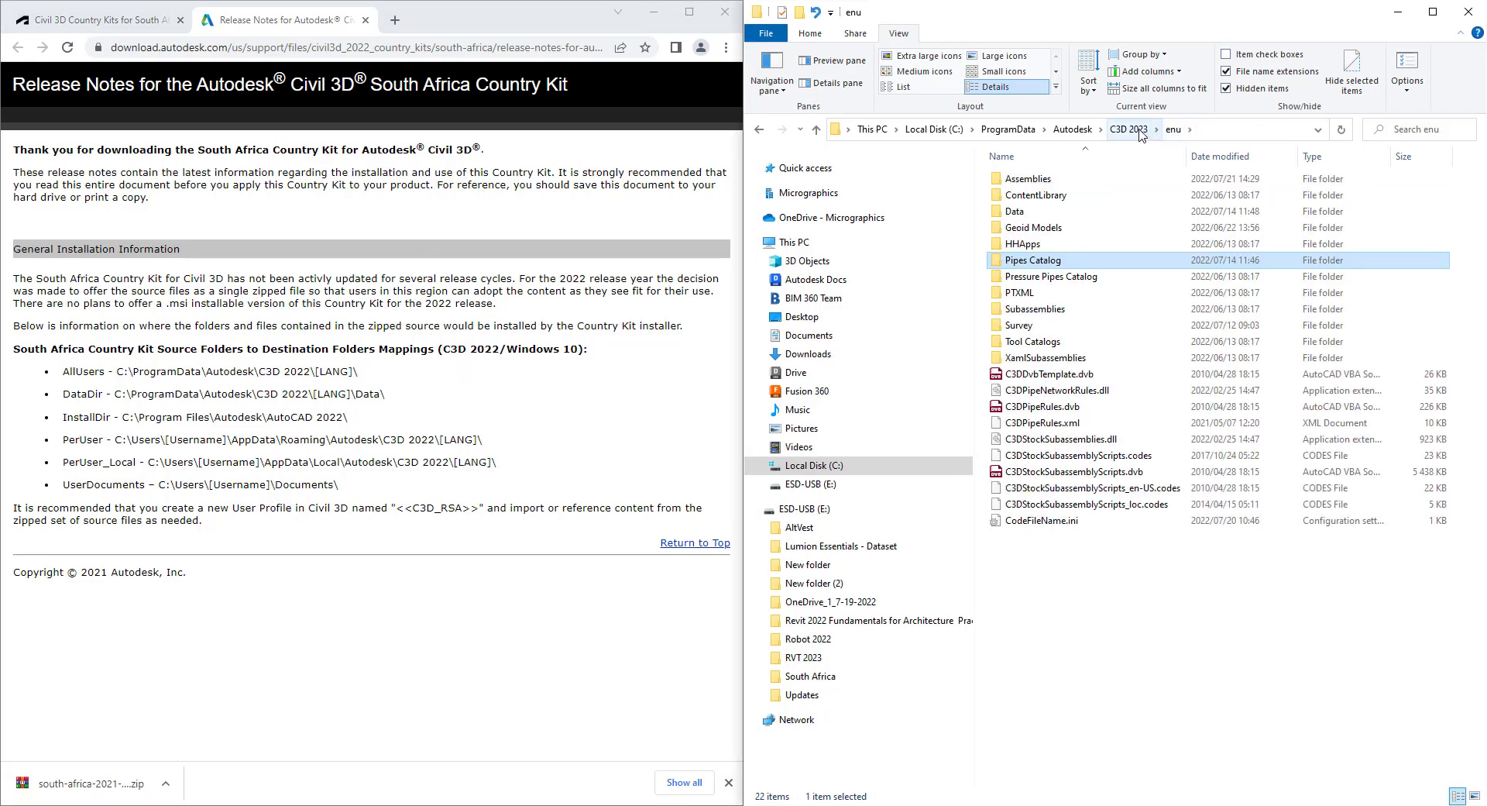
left_click(1140, 132)
double_click(1021, 195)
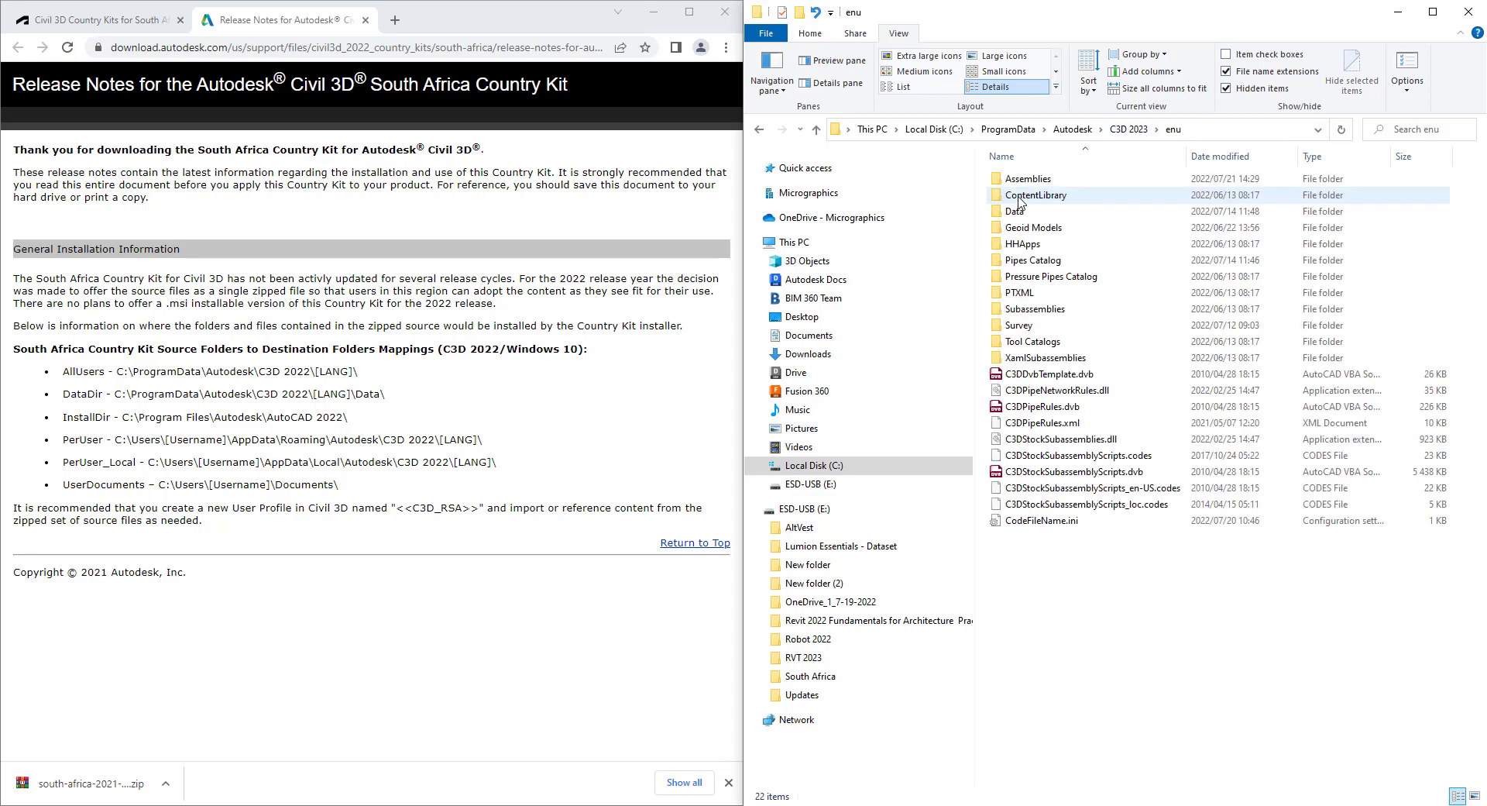
double_click(1034, 220)
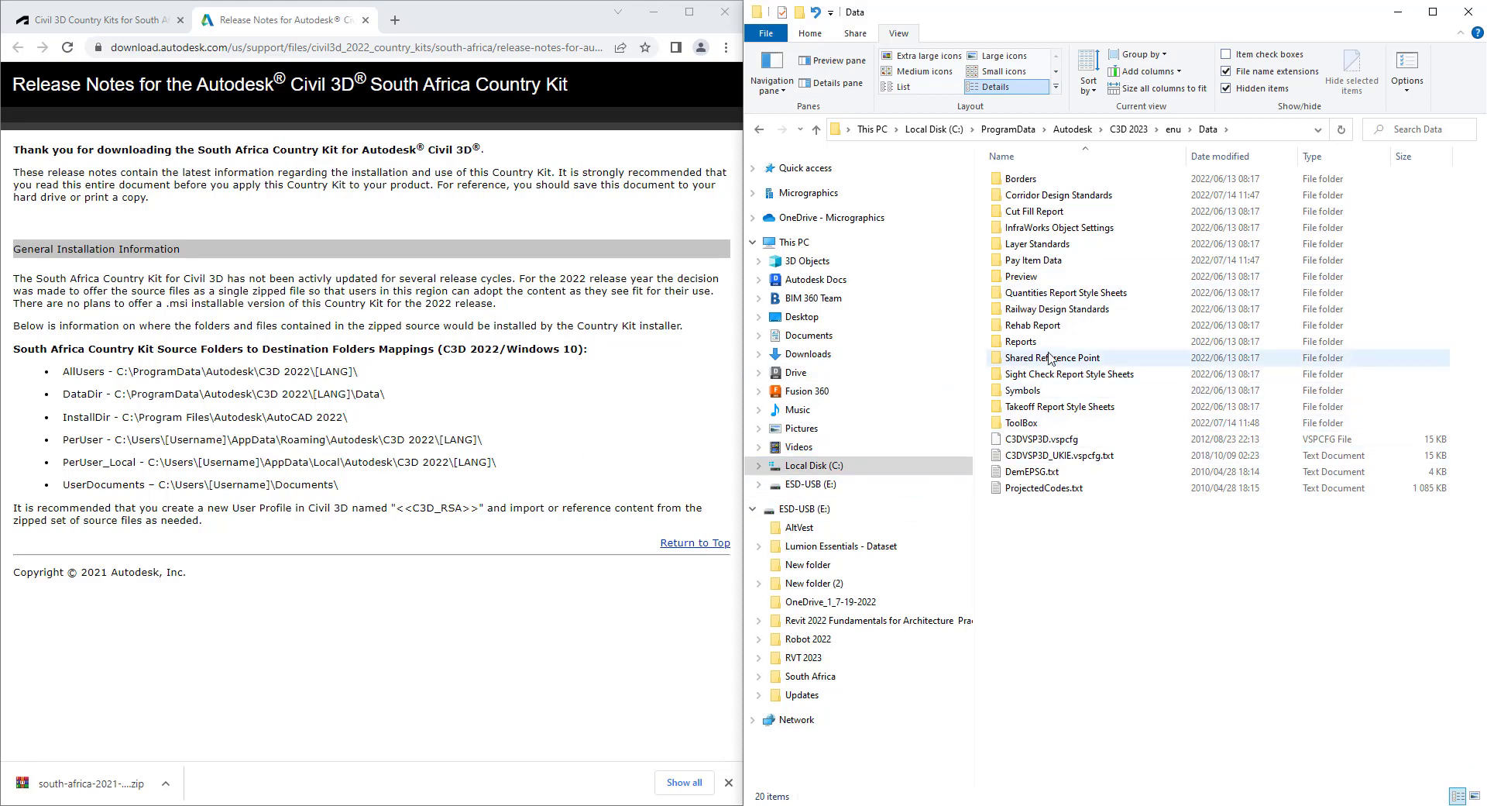
Open C:\Program Files\Autodesk\AutoCAD 2023 as the InstallDir destination and mark the InstallDir path in the release notes.
left_click(935, 129)
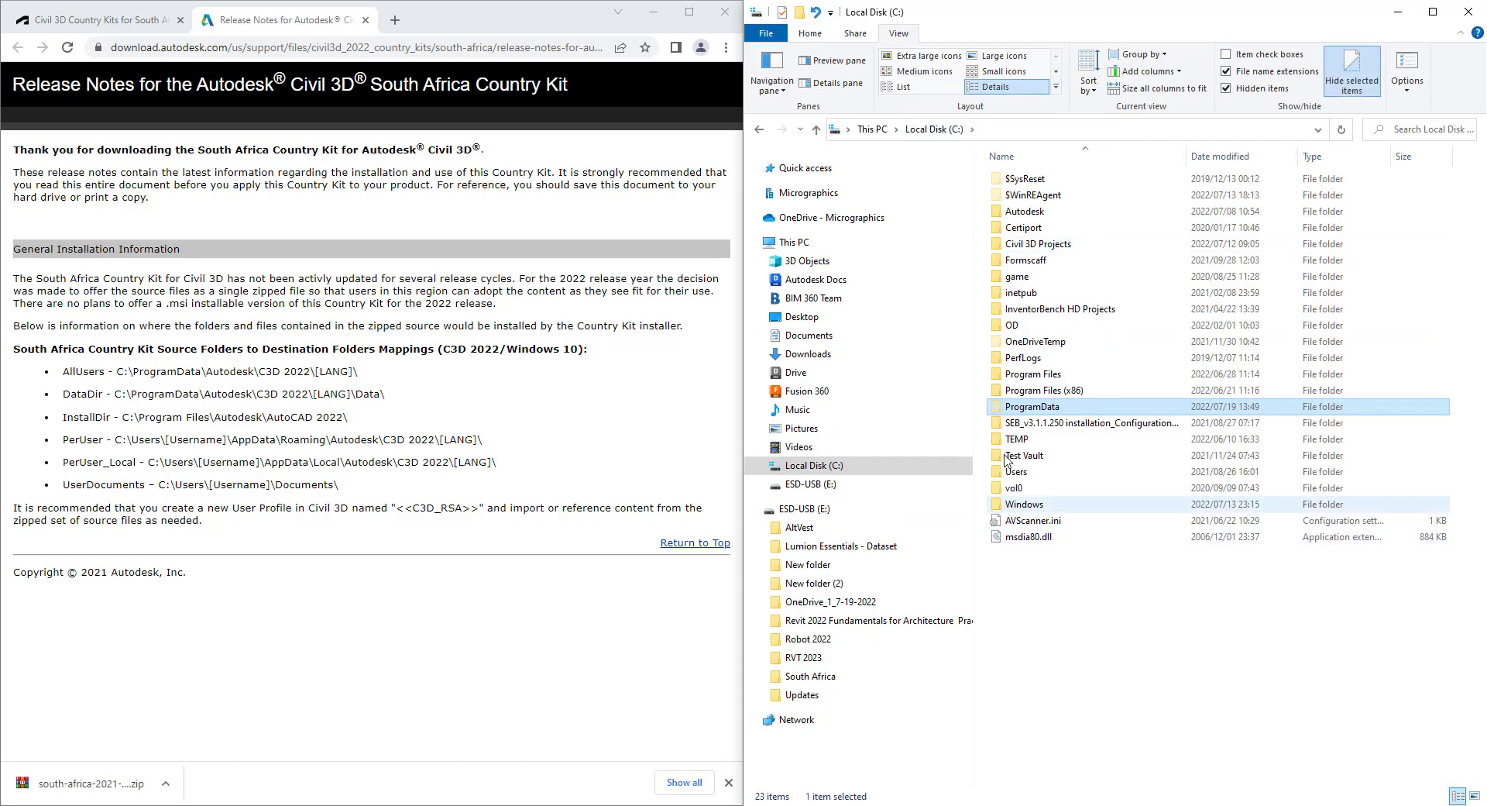
double_click(1050, 375)
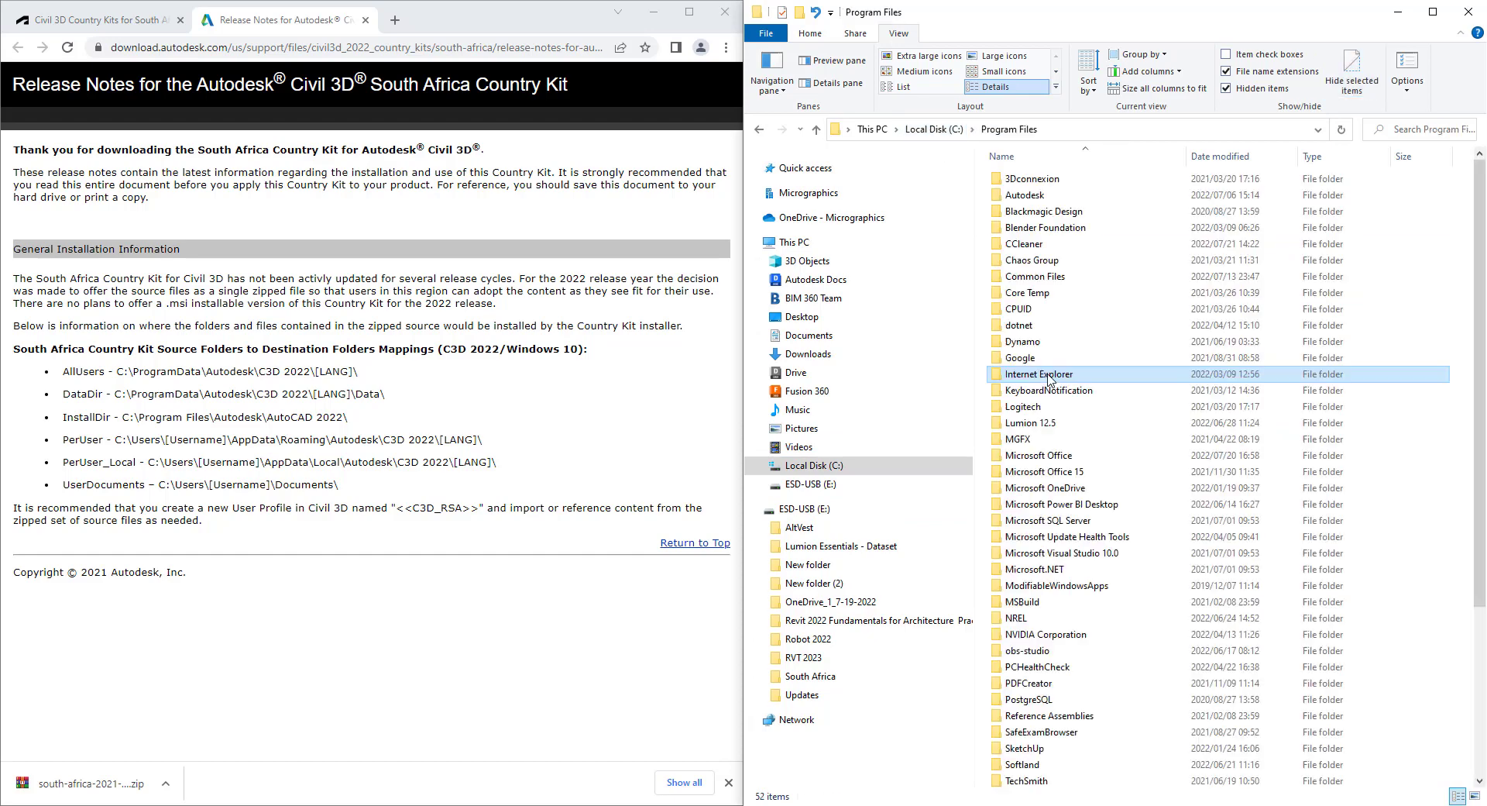
double_click(1030, 197)
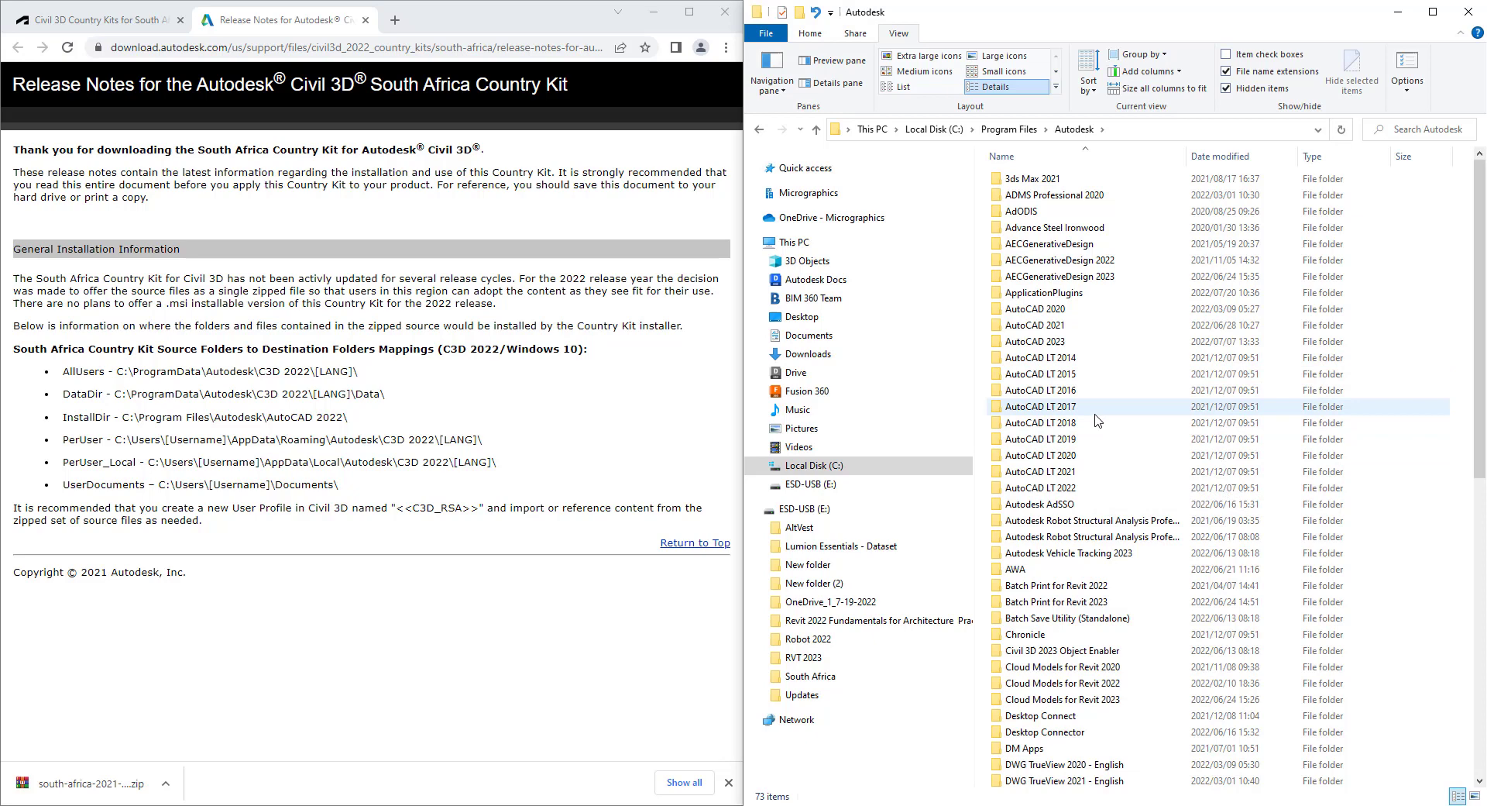
double_click(1073, 490)
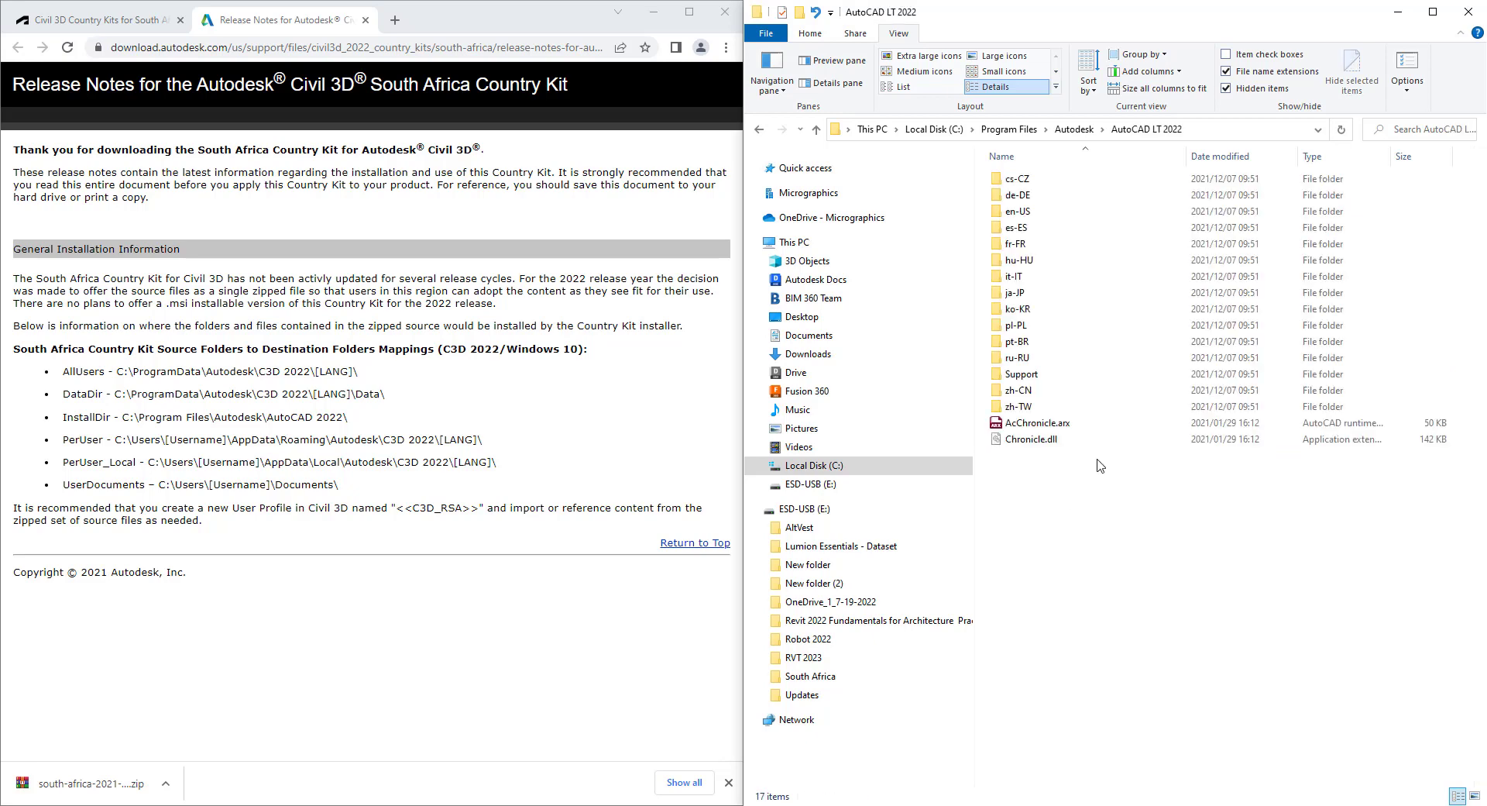
left_click(1077, 129)
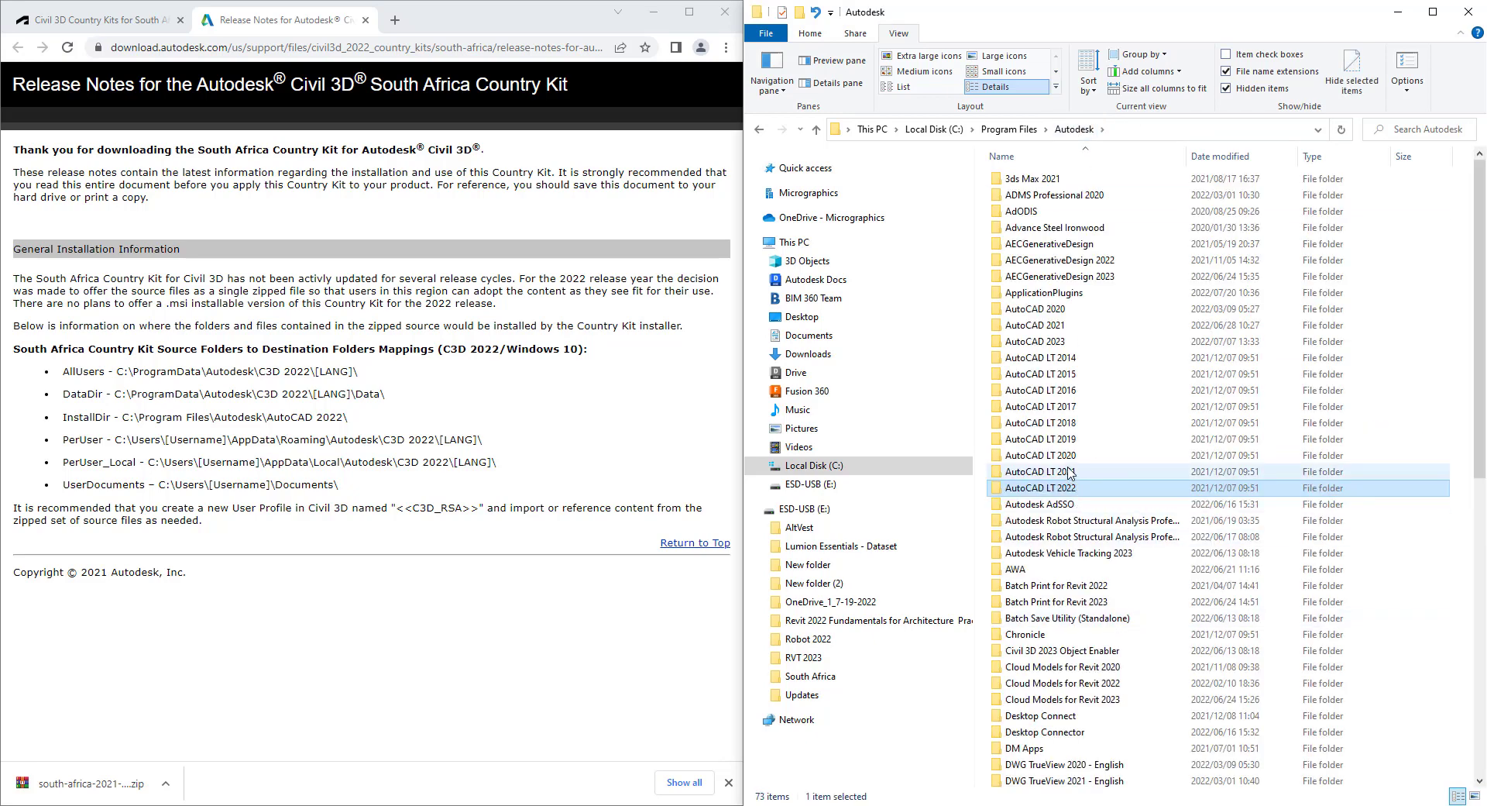
double_click(1066, 344)
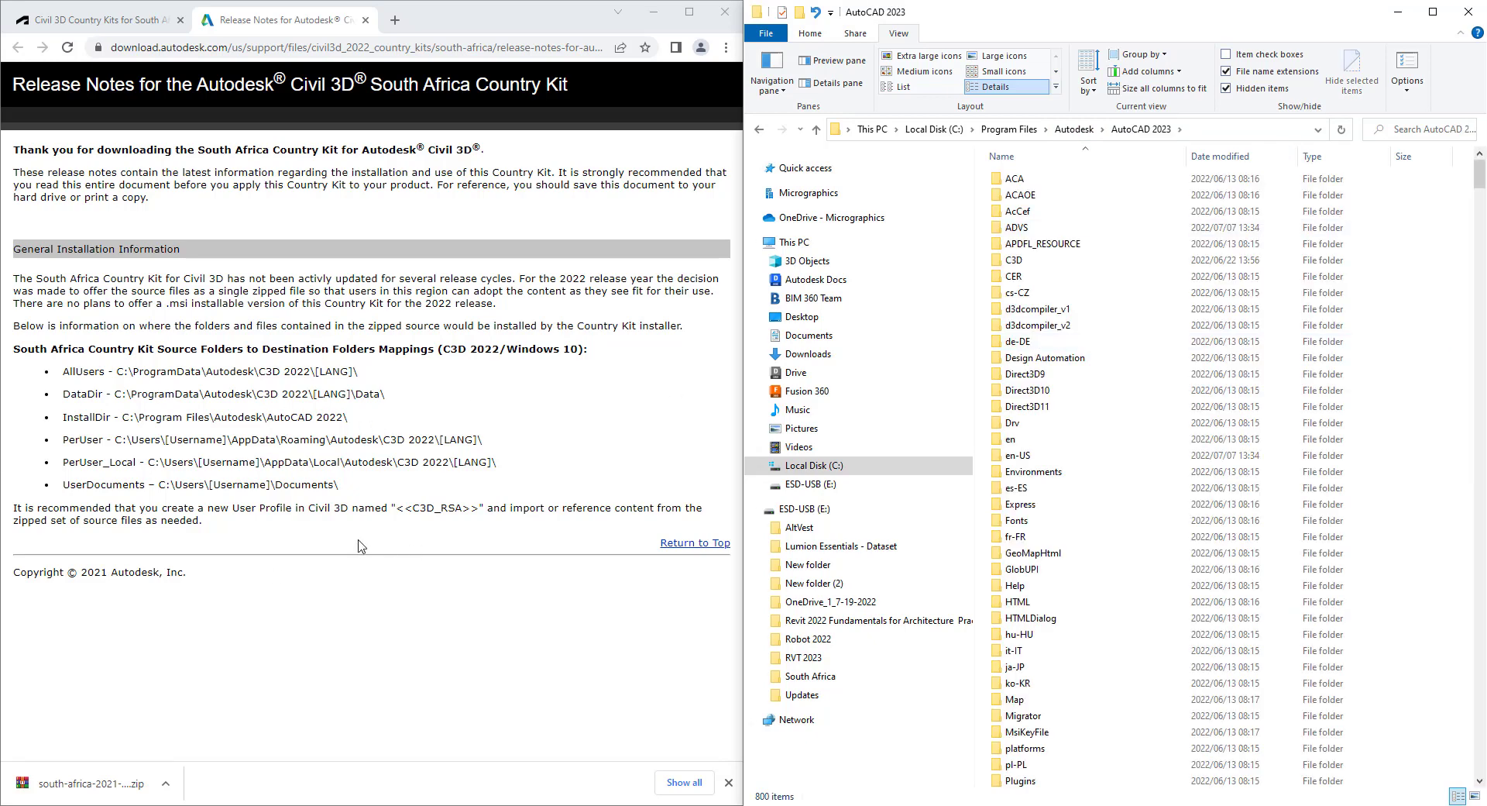
left_click_drag(349, 423, 65, 420)
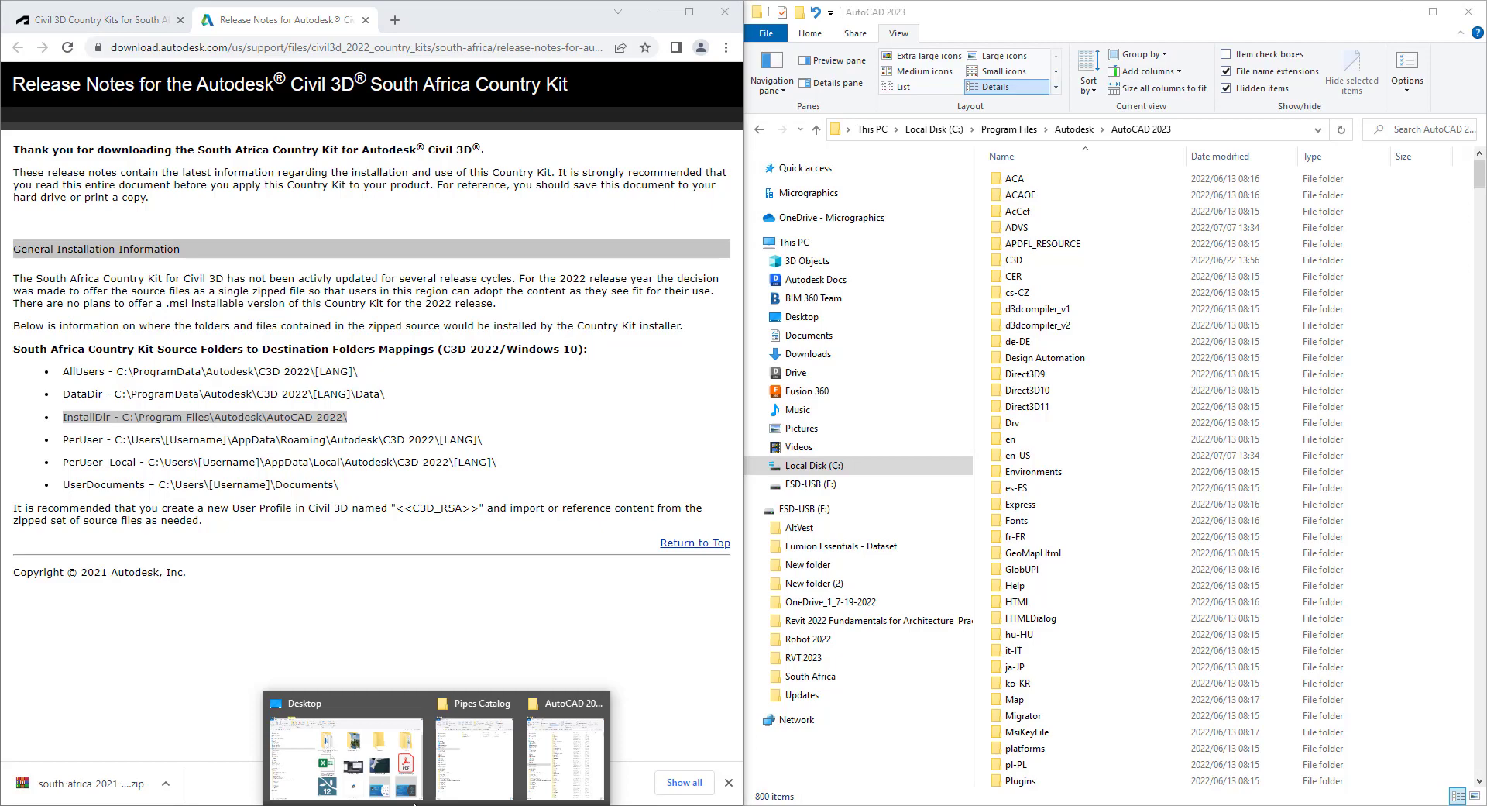
Open the Support folder in both the kit's InstallDir folder and the AutoCAD 2023 program folder to compare their files.
left_click(386, 779)
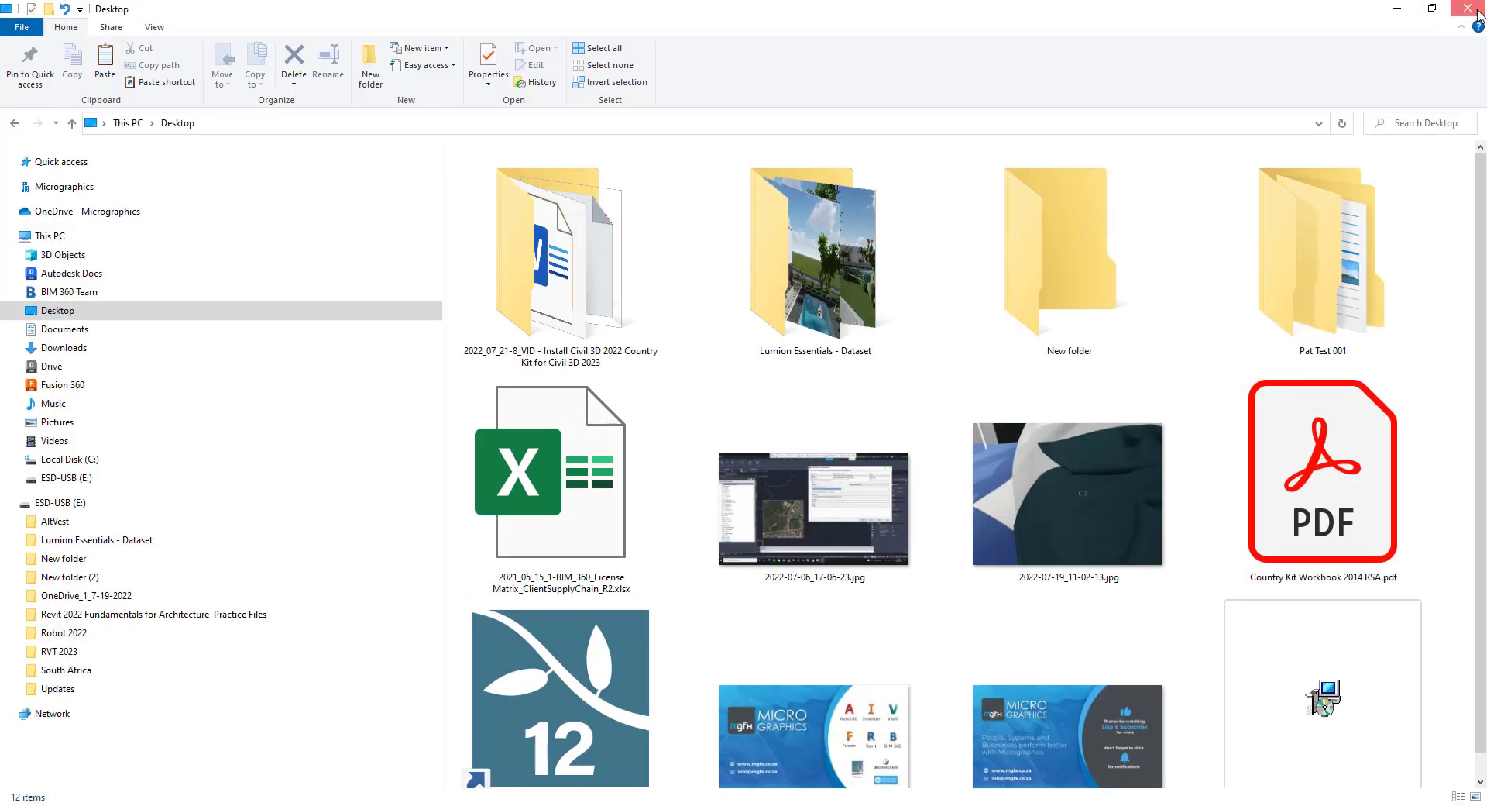
left_click(1460, 8)
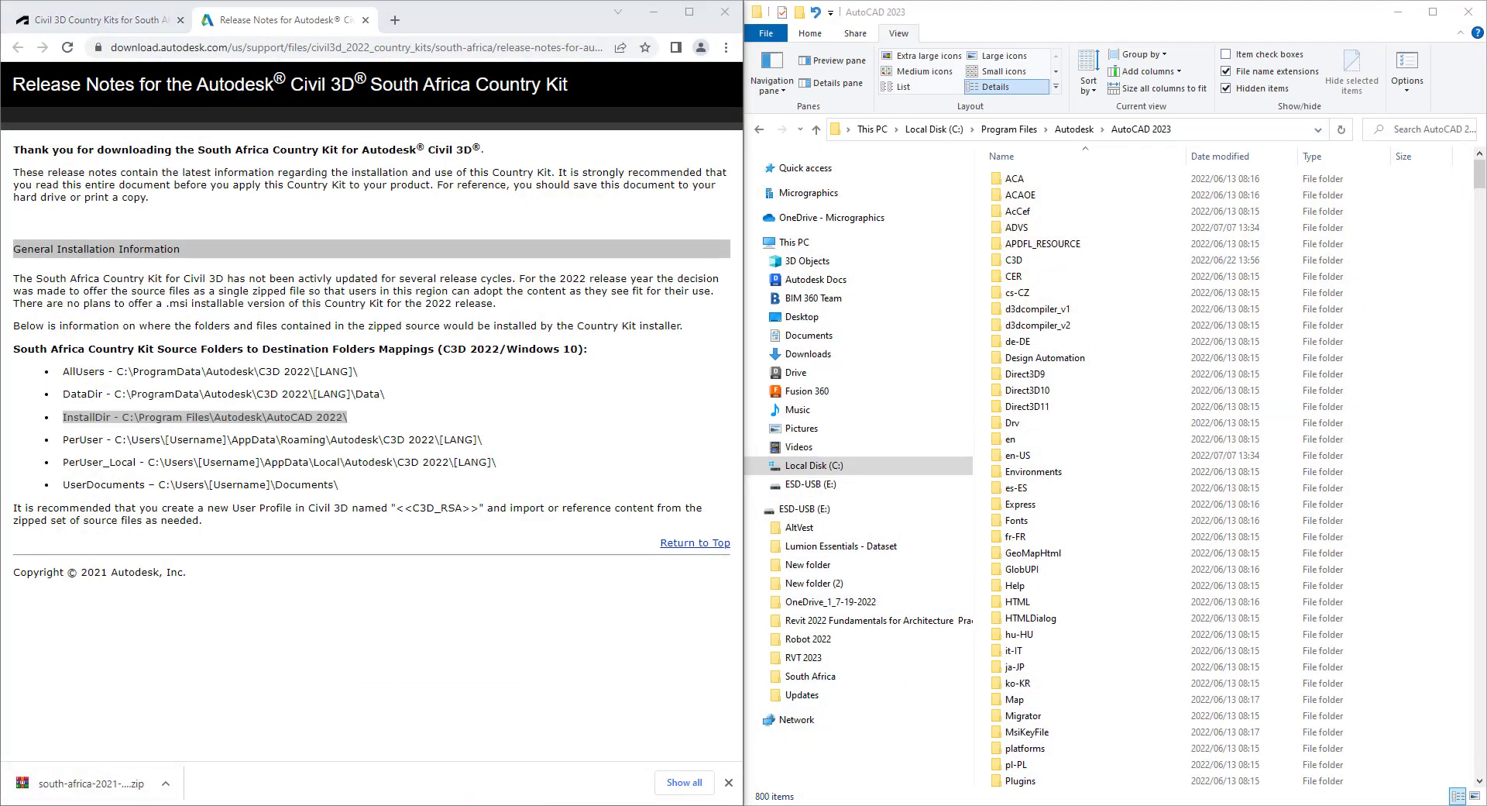
left_click(413, 777)
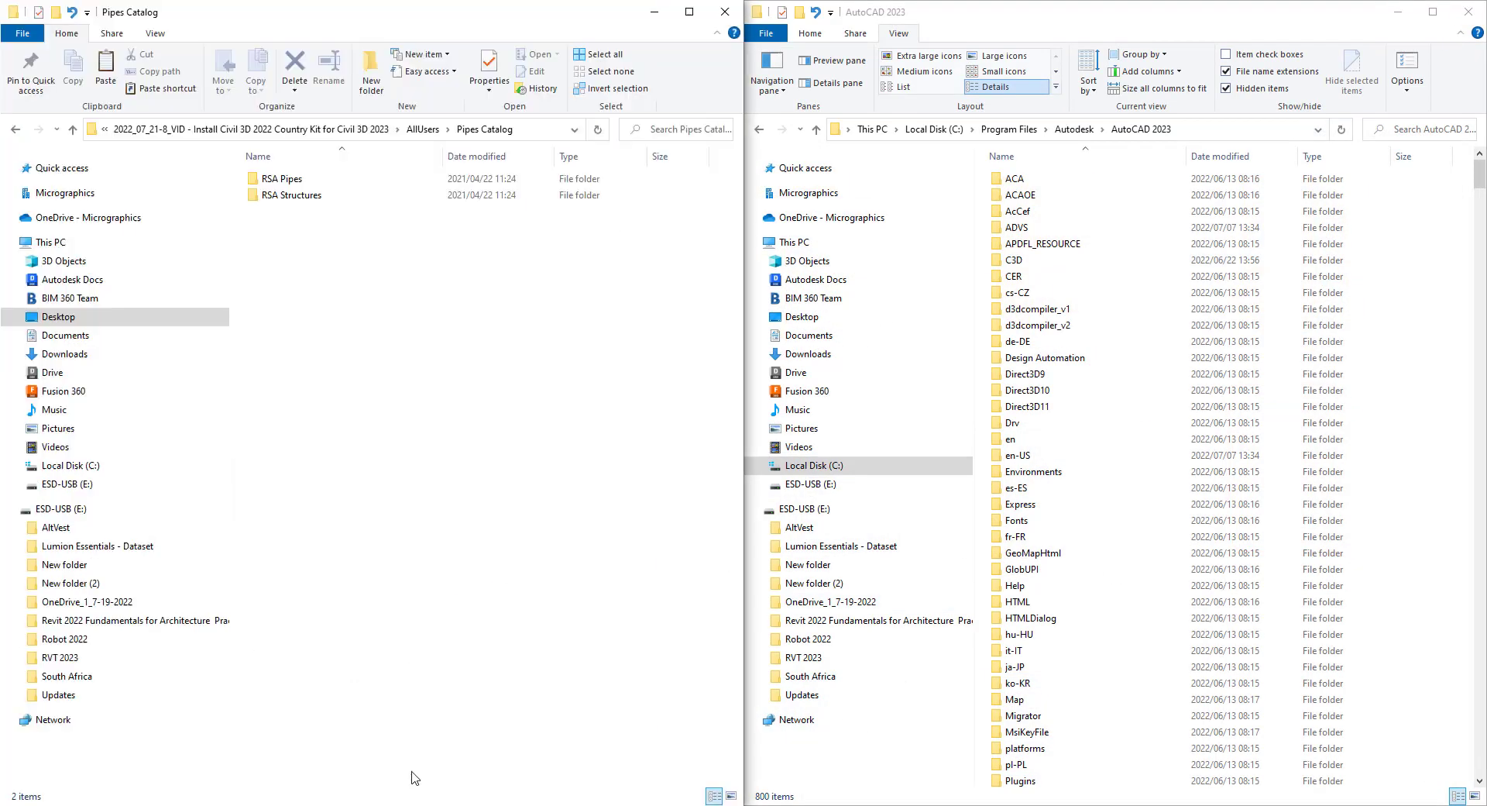
left_click(381, 130)
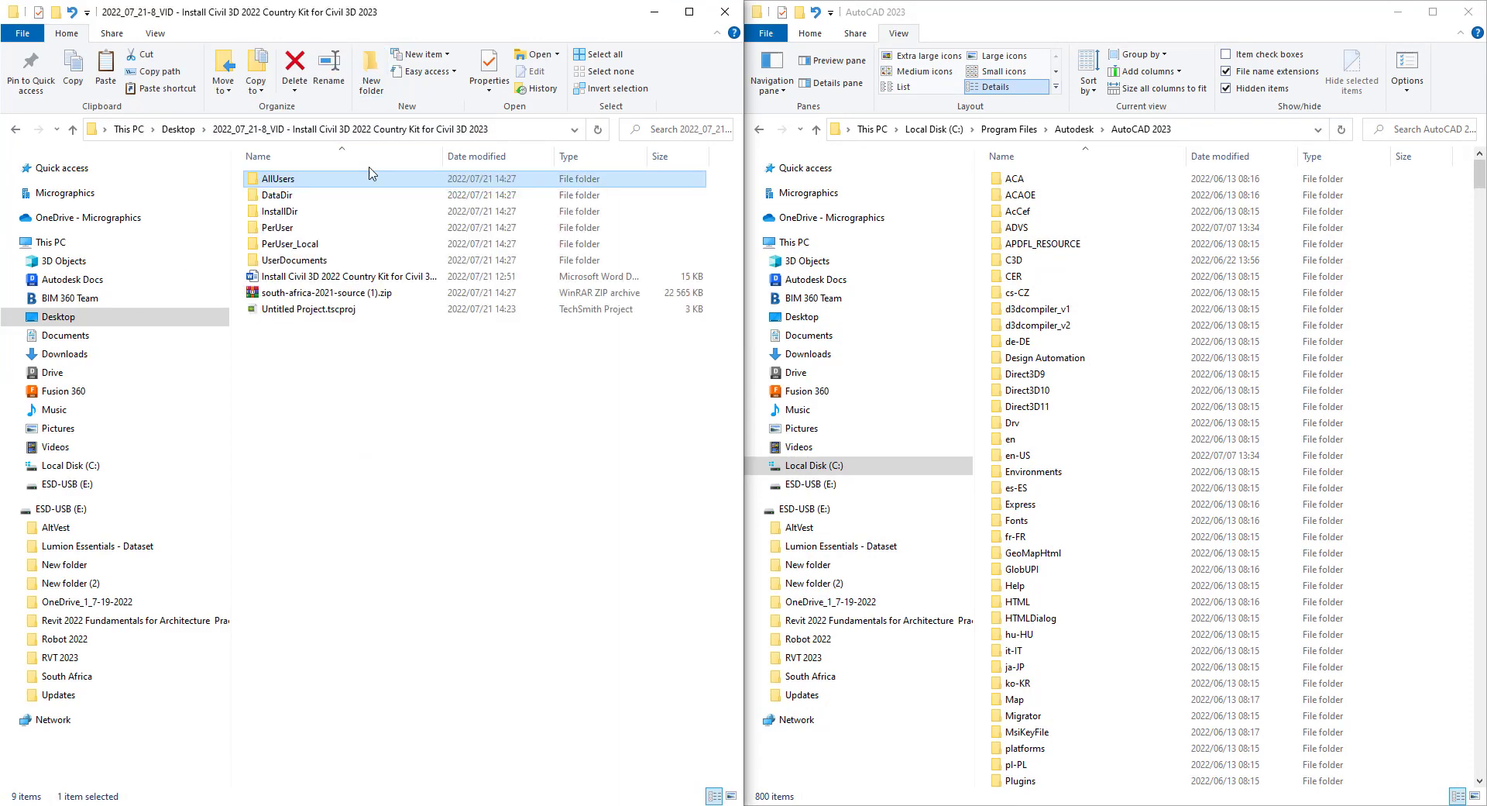
double_click(286, 212)
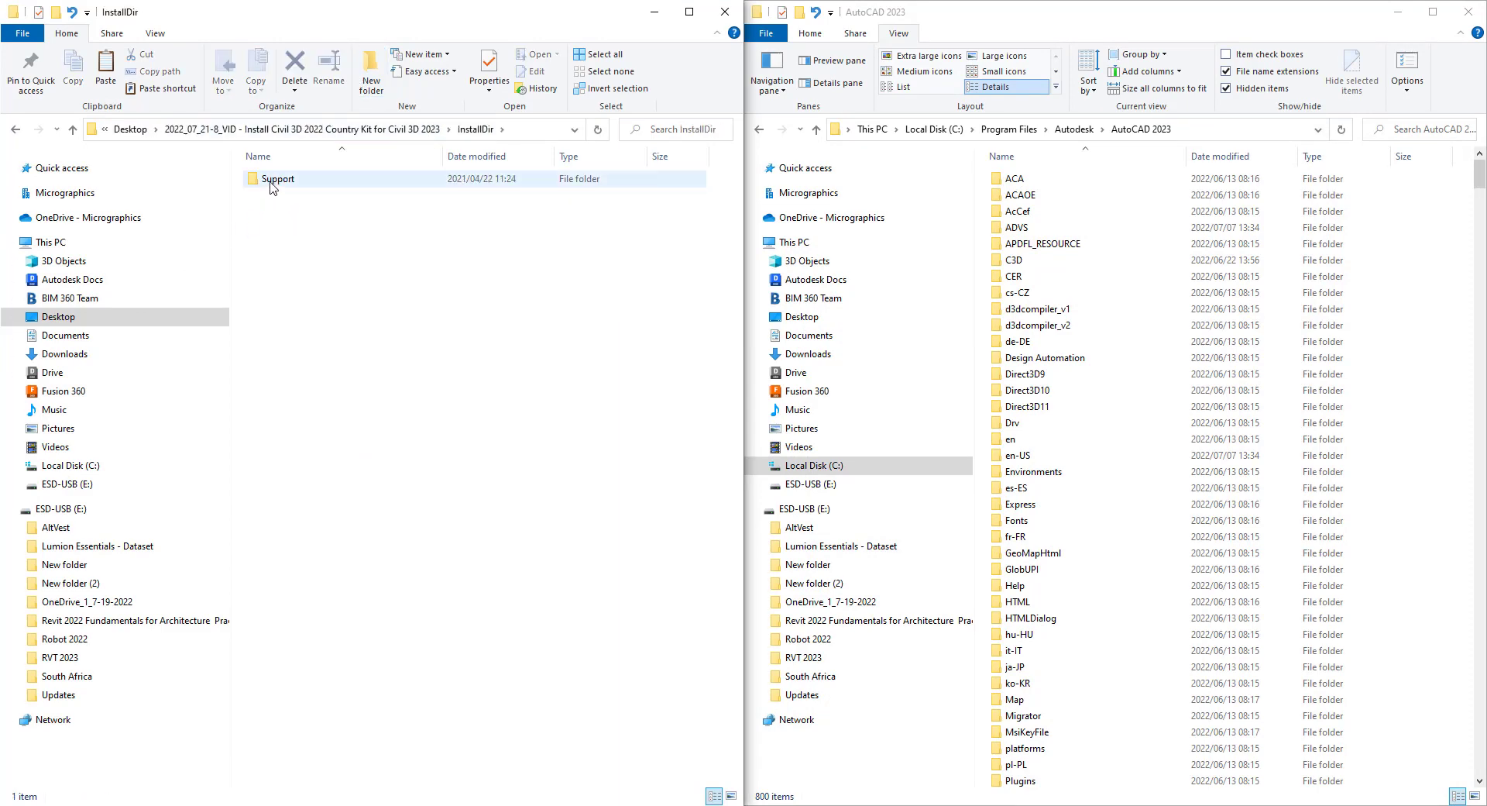
double_click(271, 184)
scroll(1049, 581, "down", 4)
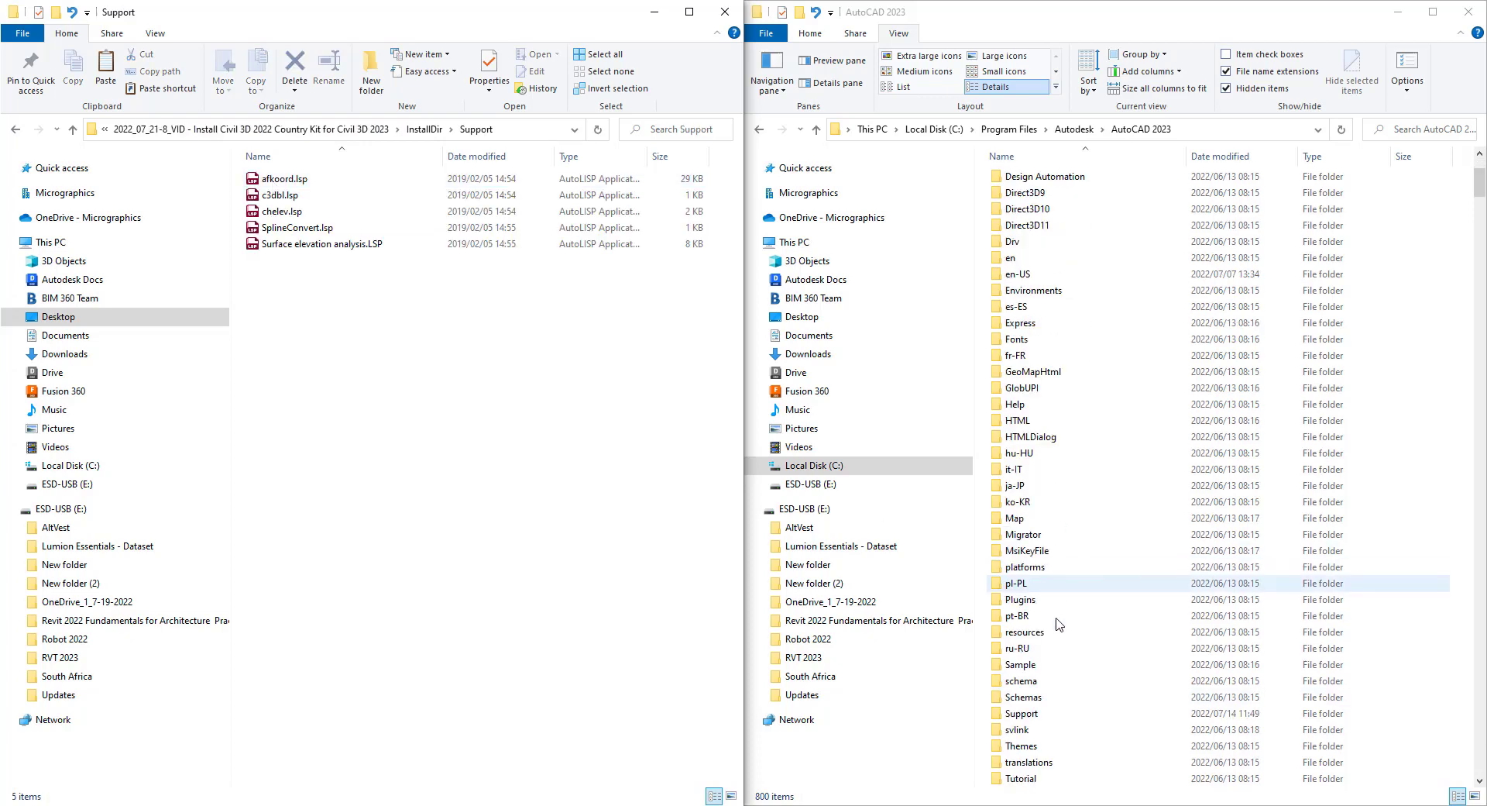
double_click(1025, 712)
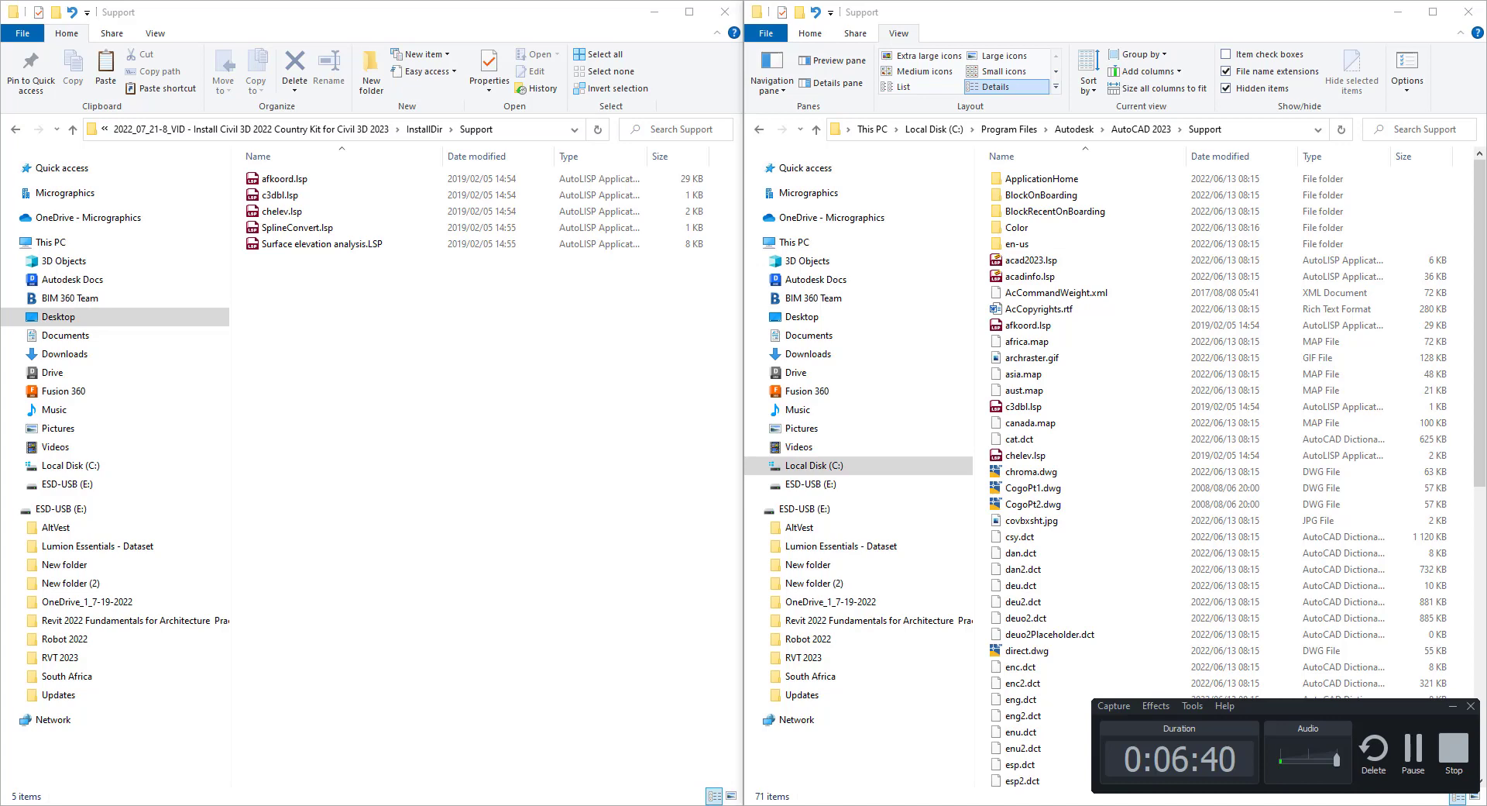
Bring the release notes back up in Chrome, open the user's profile folder under C:\Users, and highlight the PerUser destination path.
key("alt+Tab")
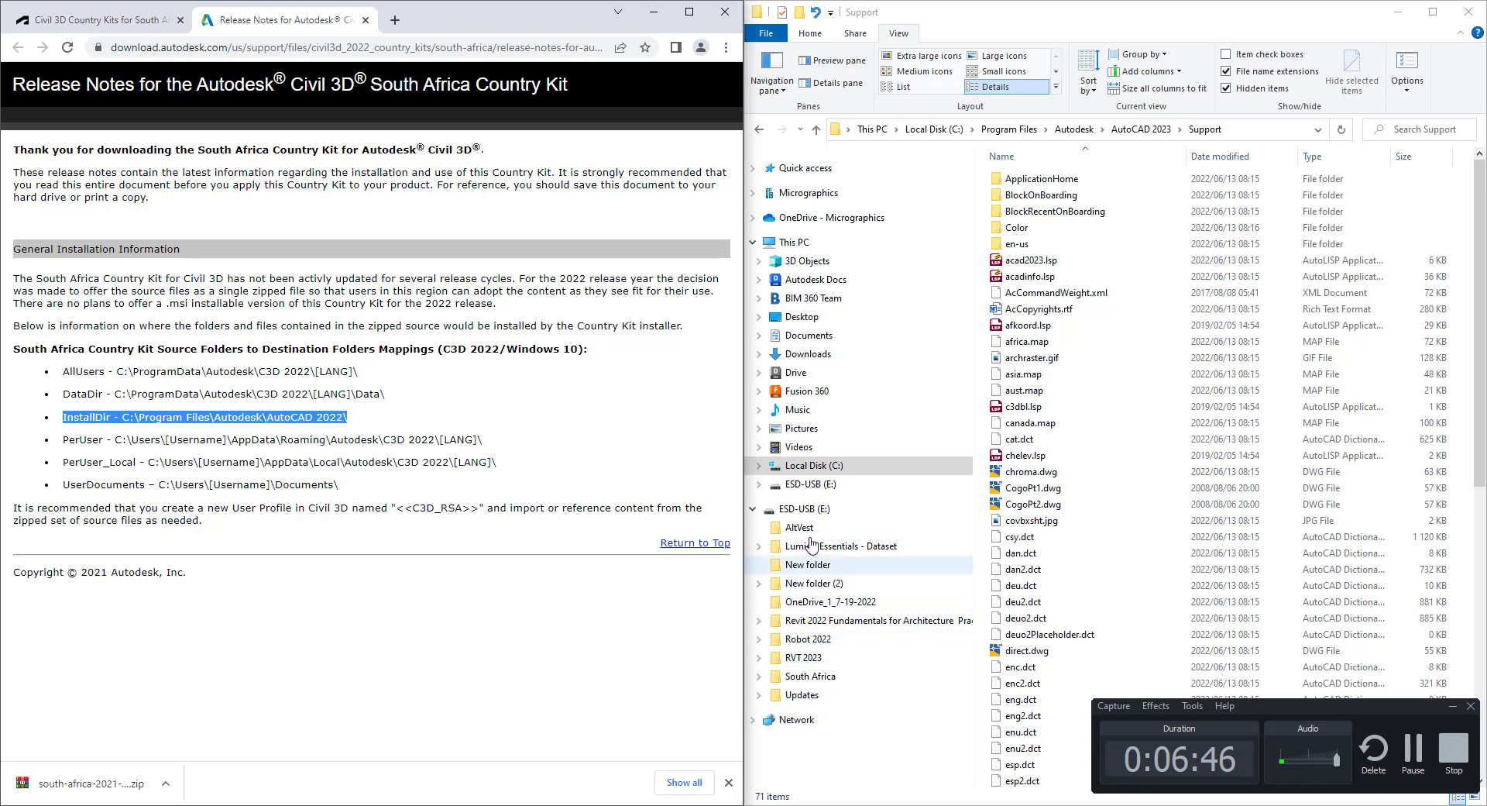
left_click(814, 465)
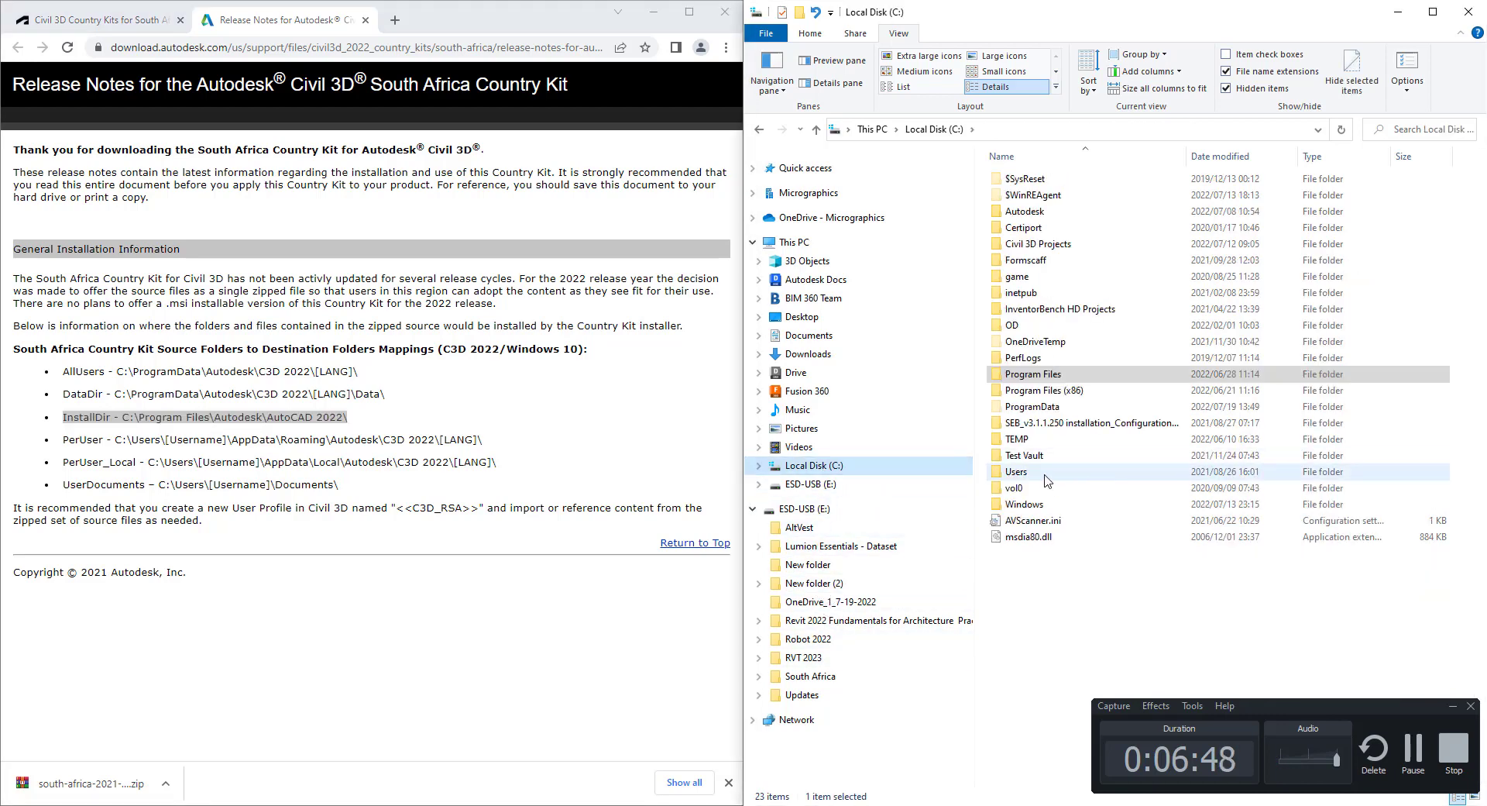
double_click(1047, 474)
double_click(1051, 339)
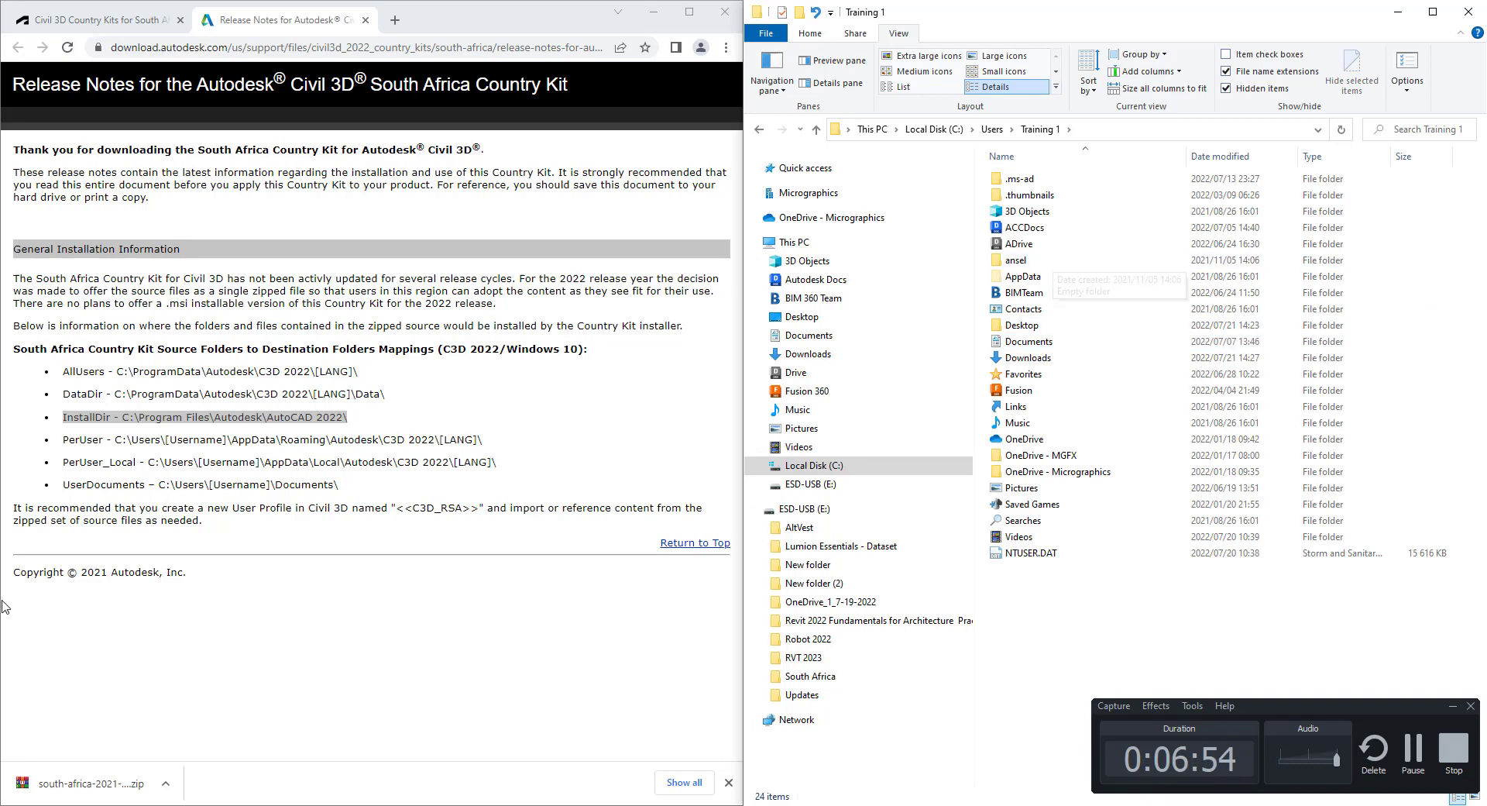
left_click_drag(238, 439, 438, 453)
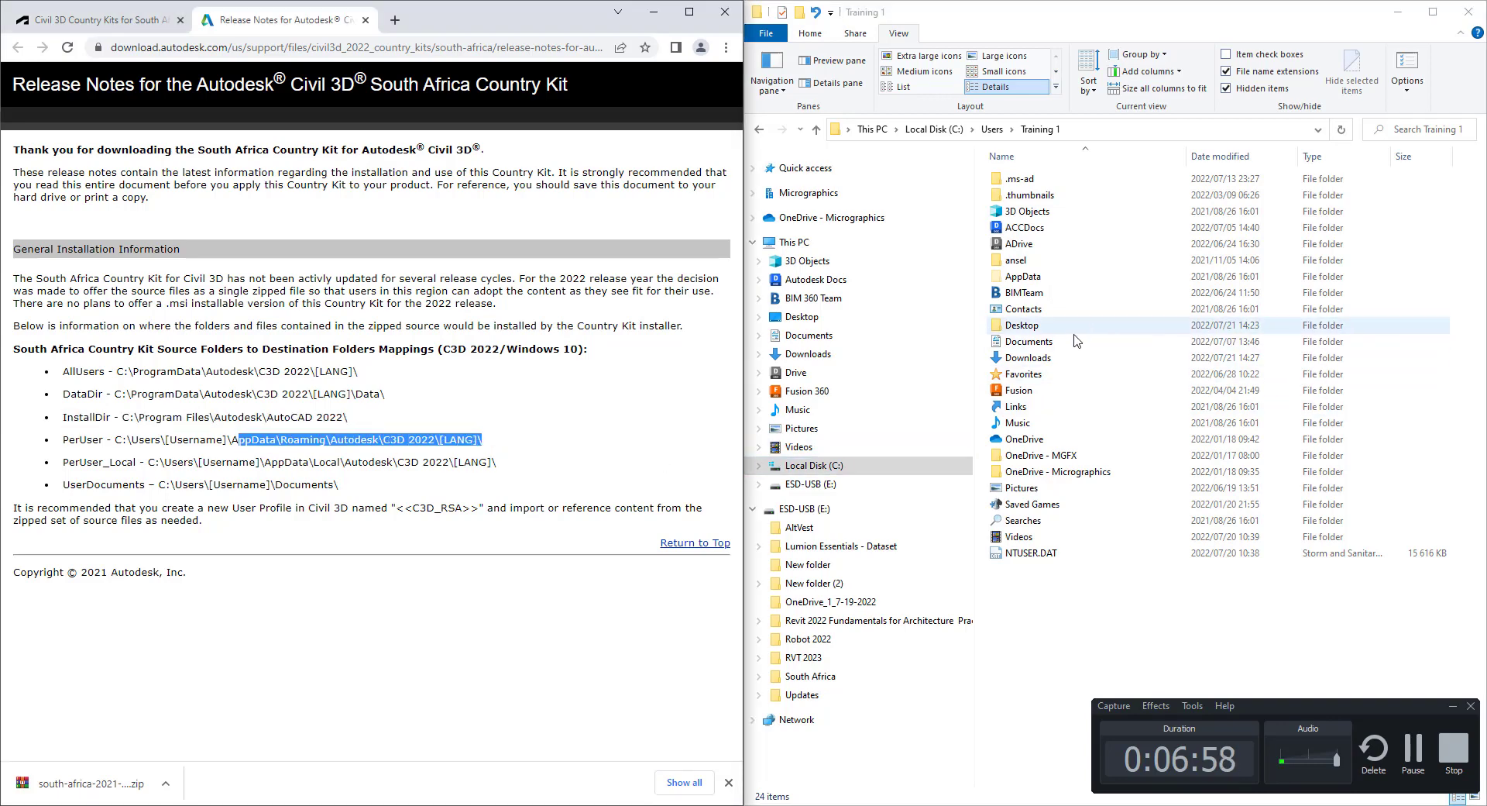
Open AppData\Roaming\Autodesk\C3D 2023\enu in the user's profile as the PerUser destination.
double_click(1032, 279)
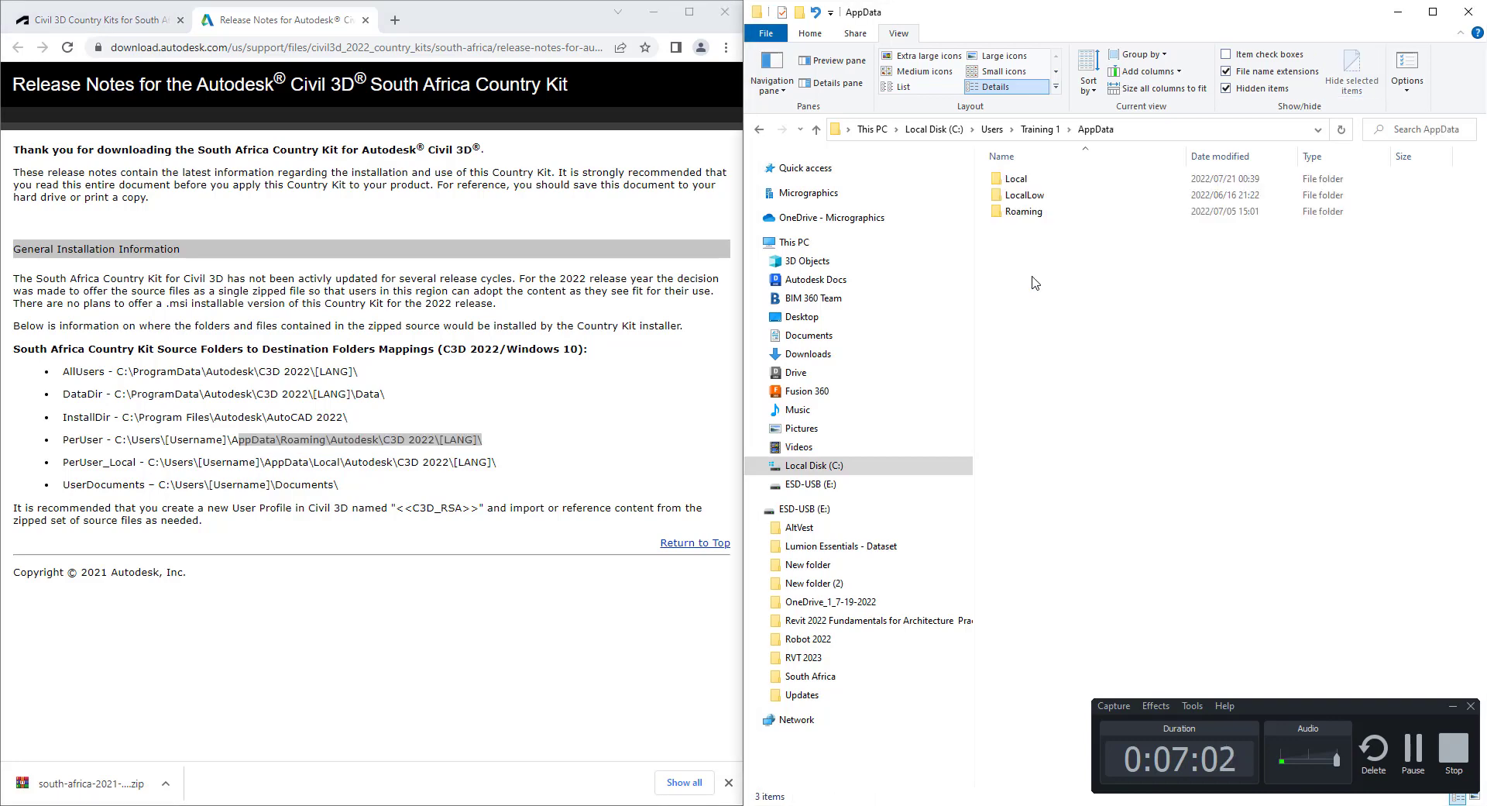
left_click(1026, 216)
double_click(1025, 216)
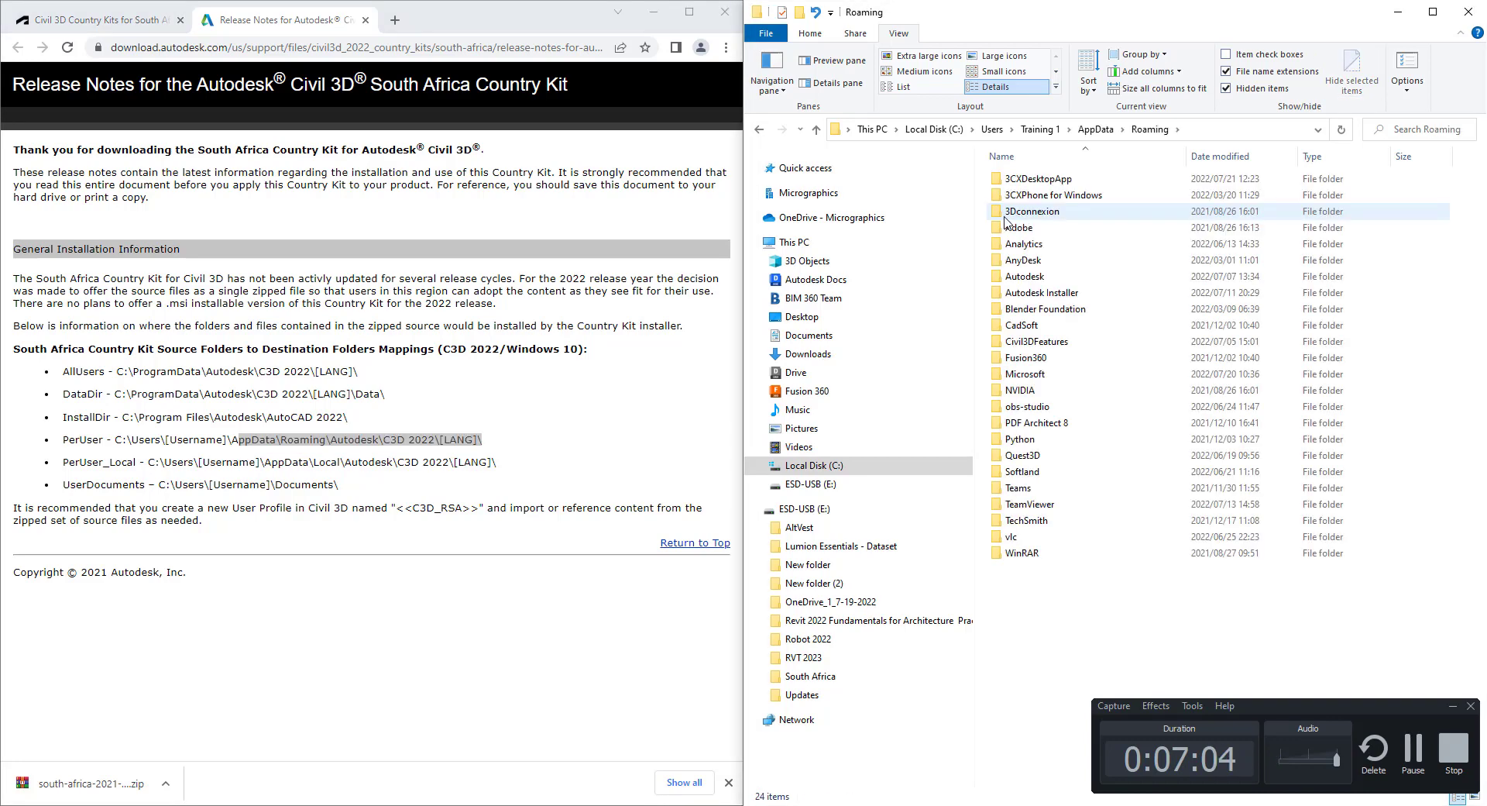
double_click(1042, 277)
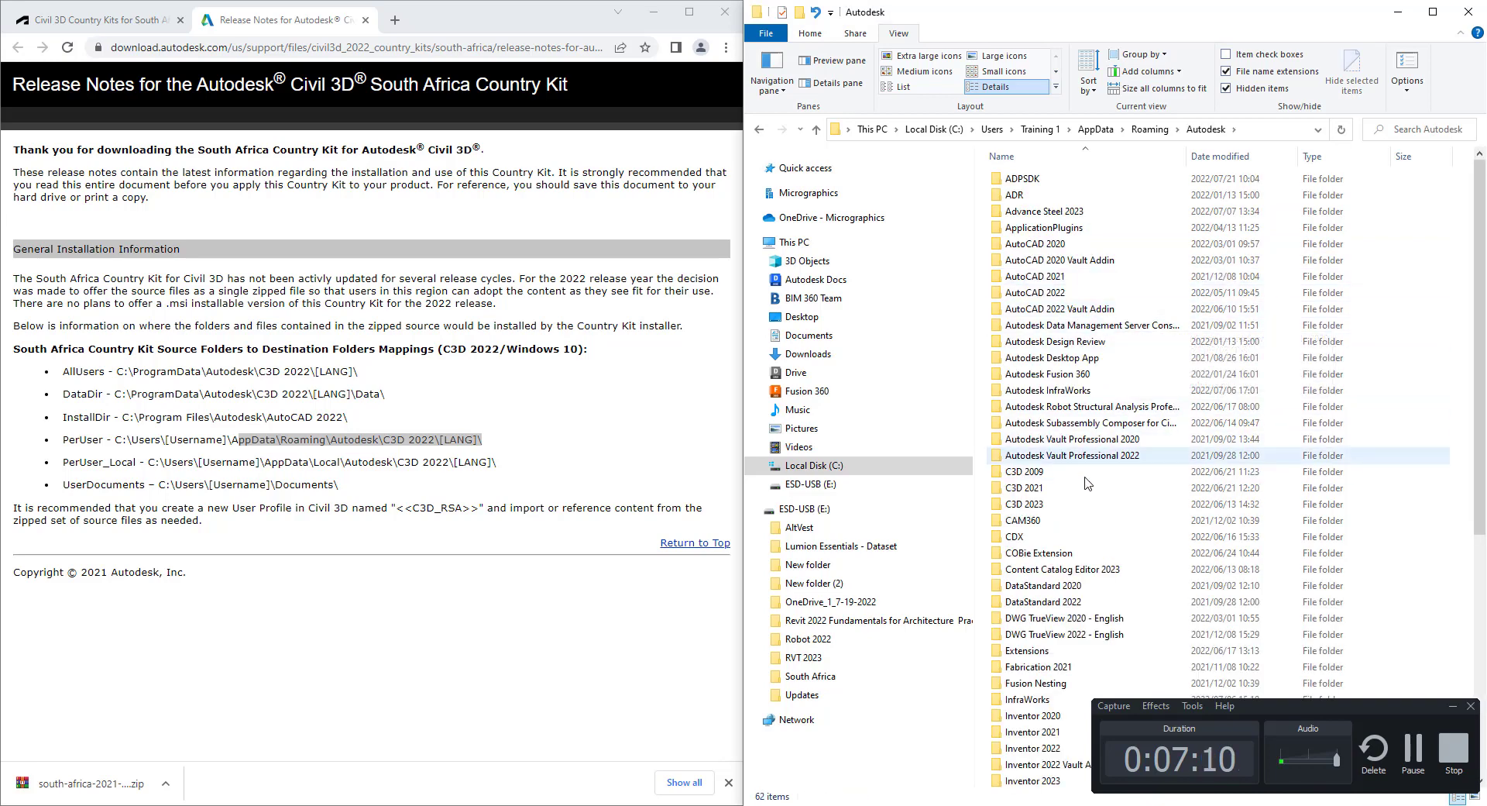
double_click(1059, 505)
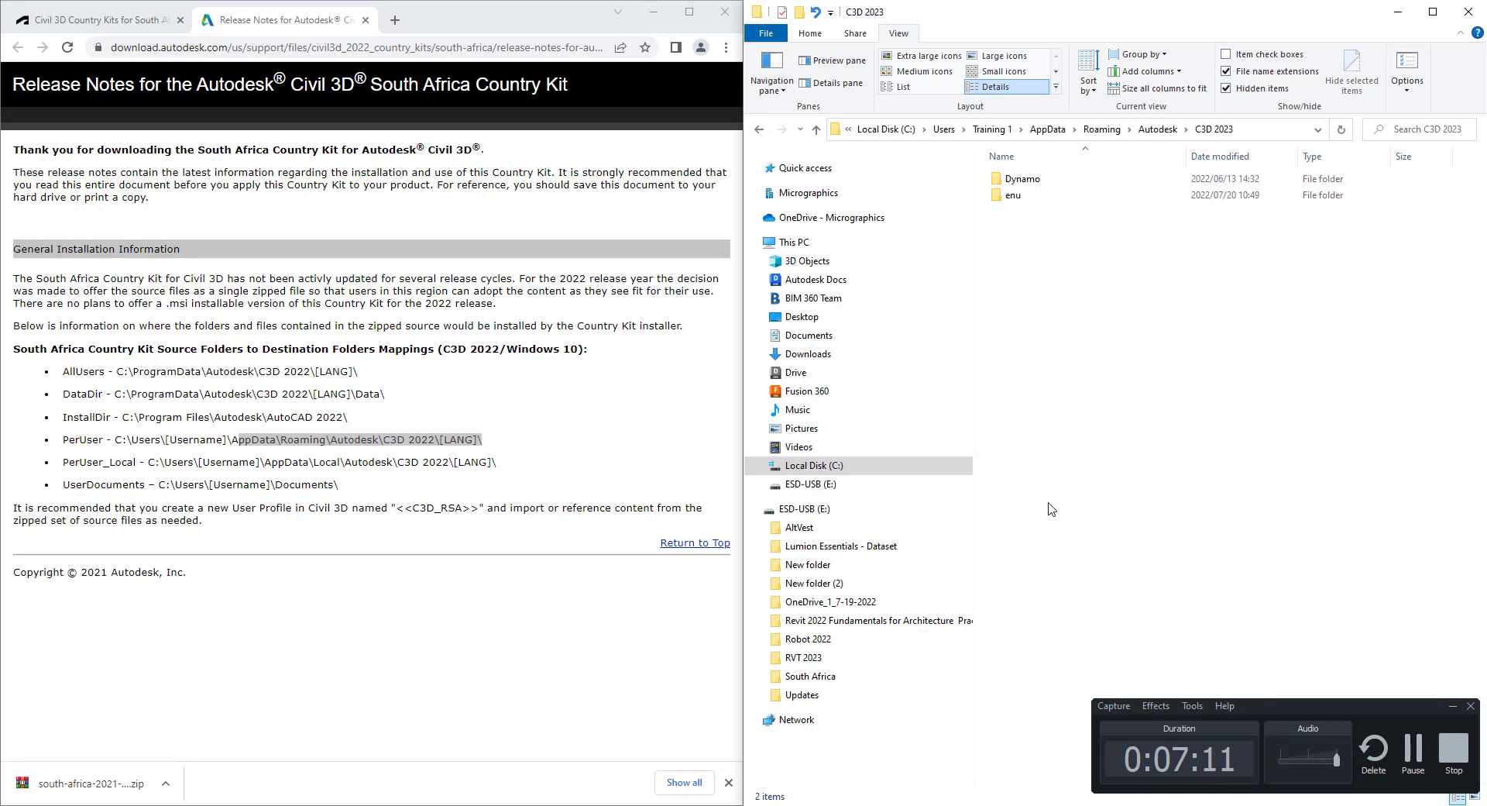
double_click(1015, 195)
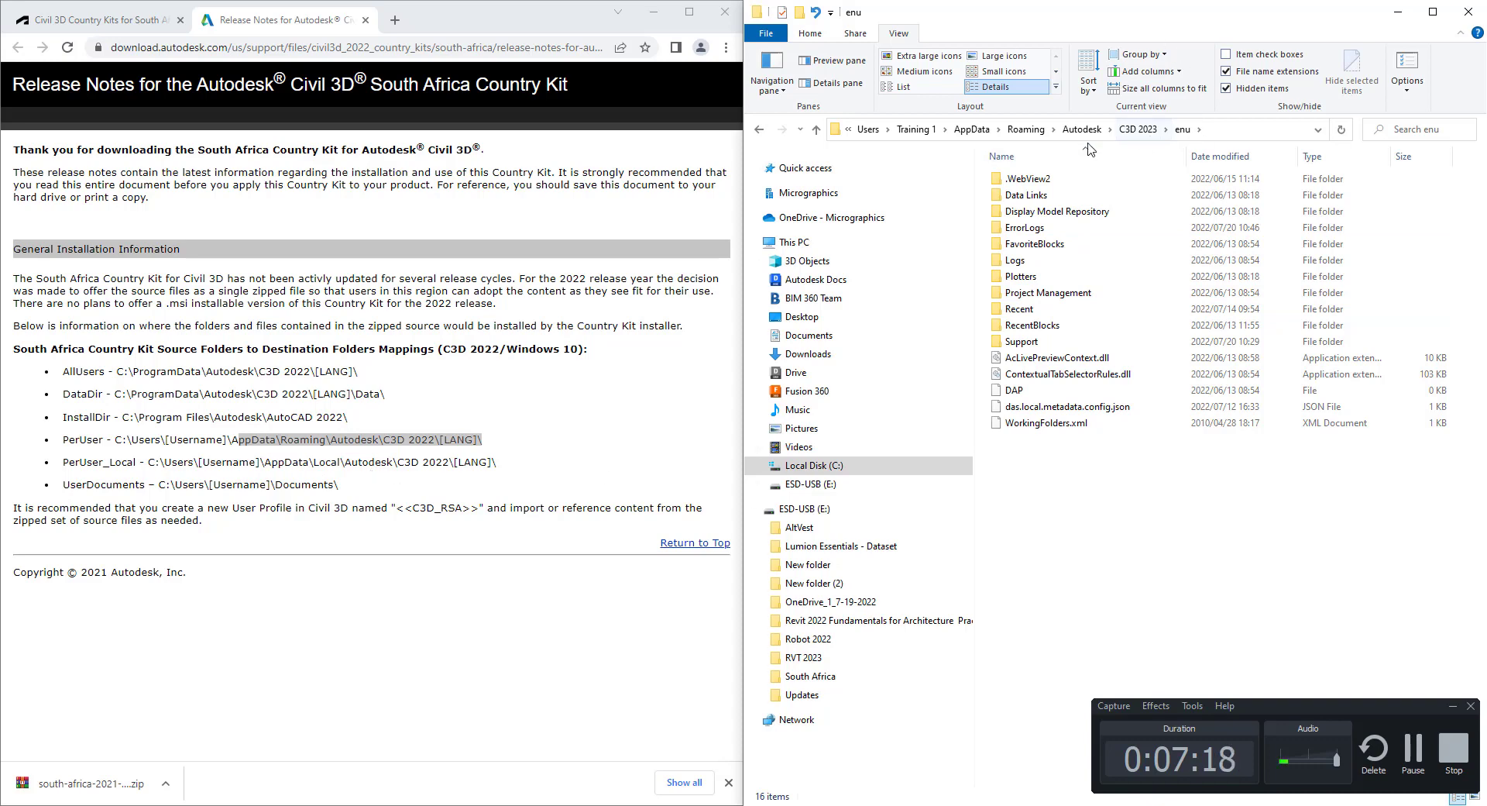
Open AppData\Local\Autodesk\C3D 2023\enu in the user's profile as the PerUser_Local destination.
left_click(976, 129)
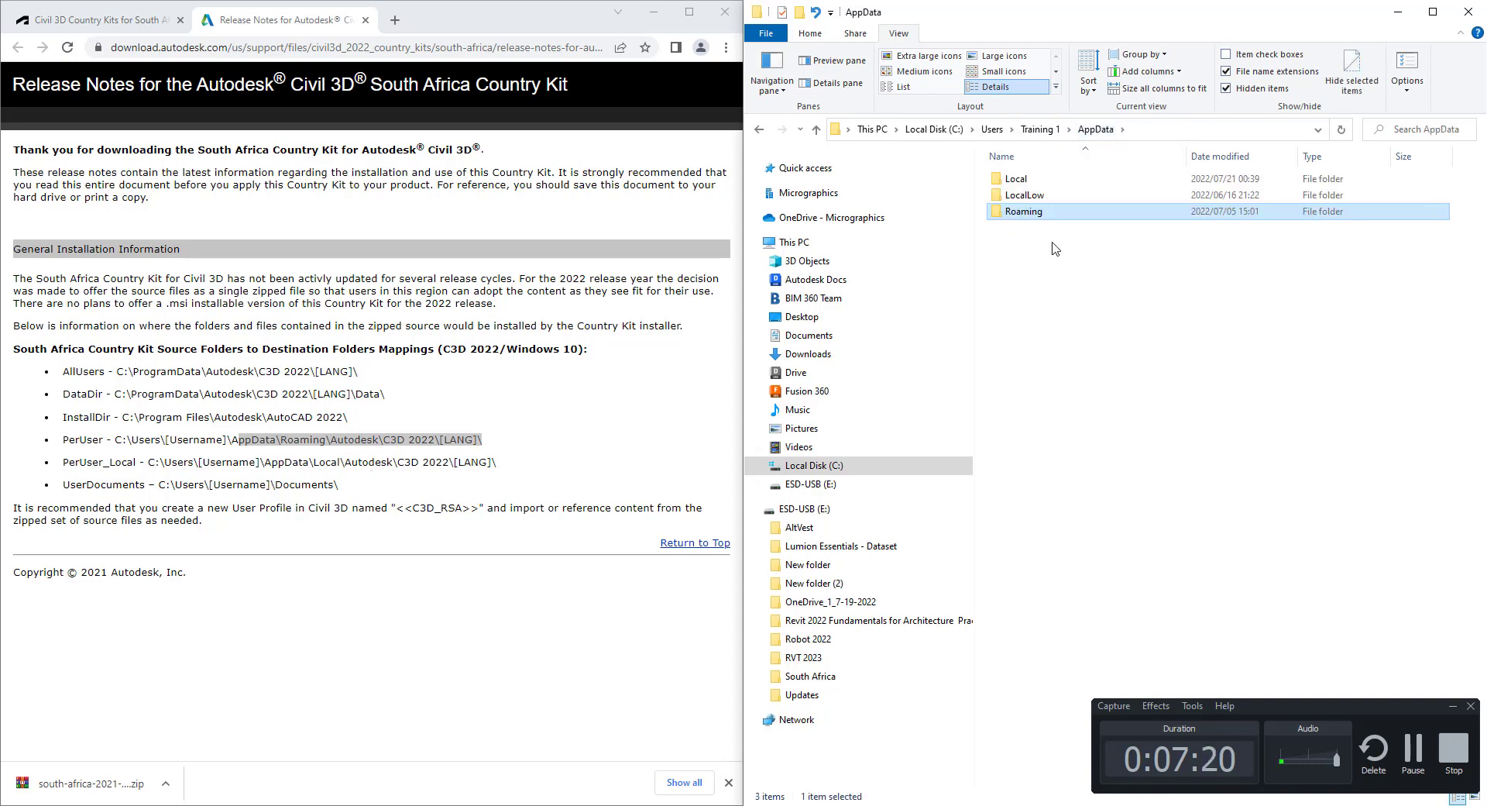
double_click(1025, 180)
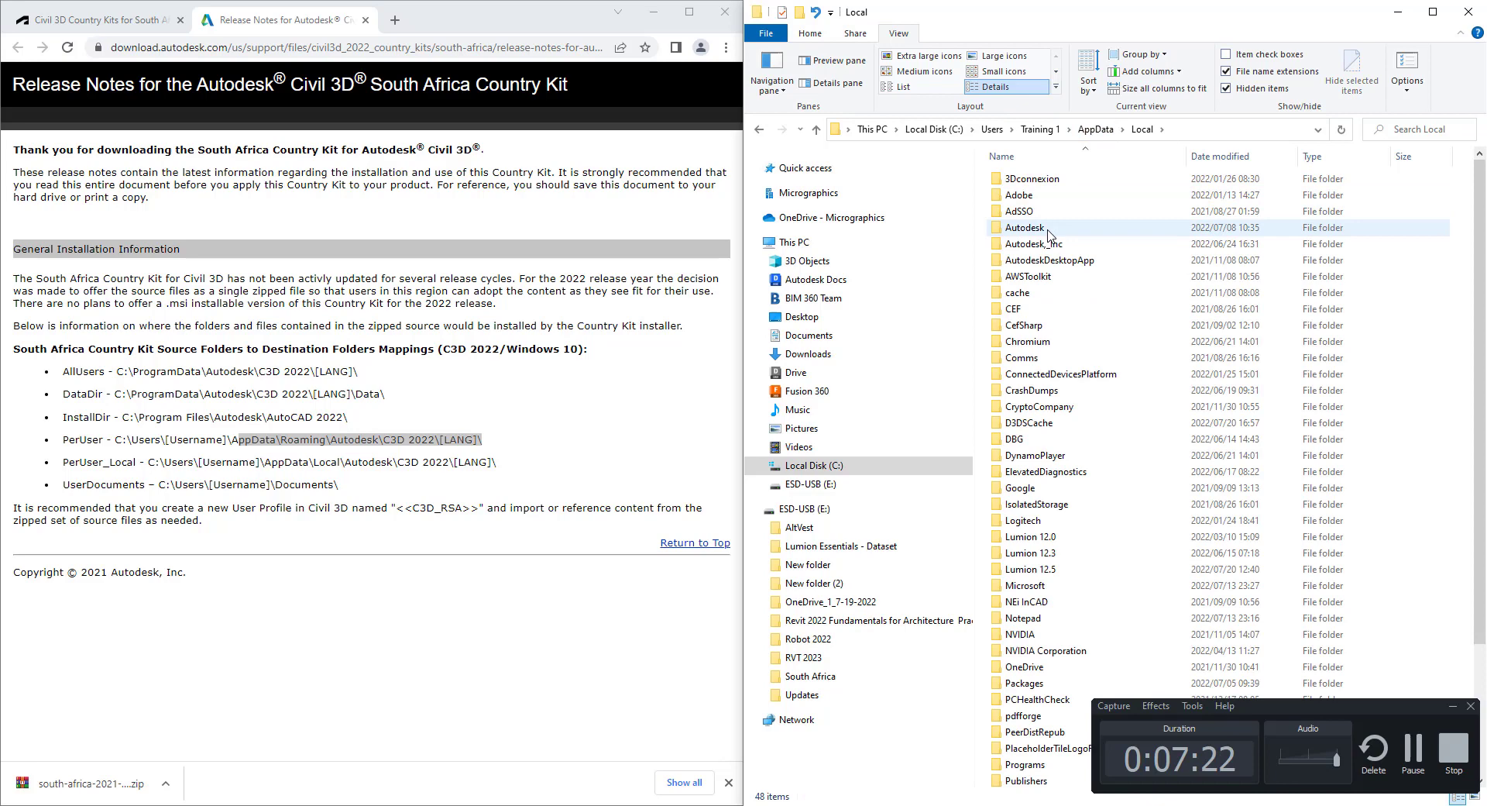
double_click(1052, 326)
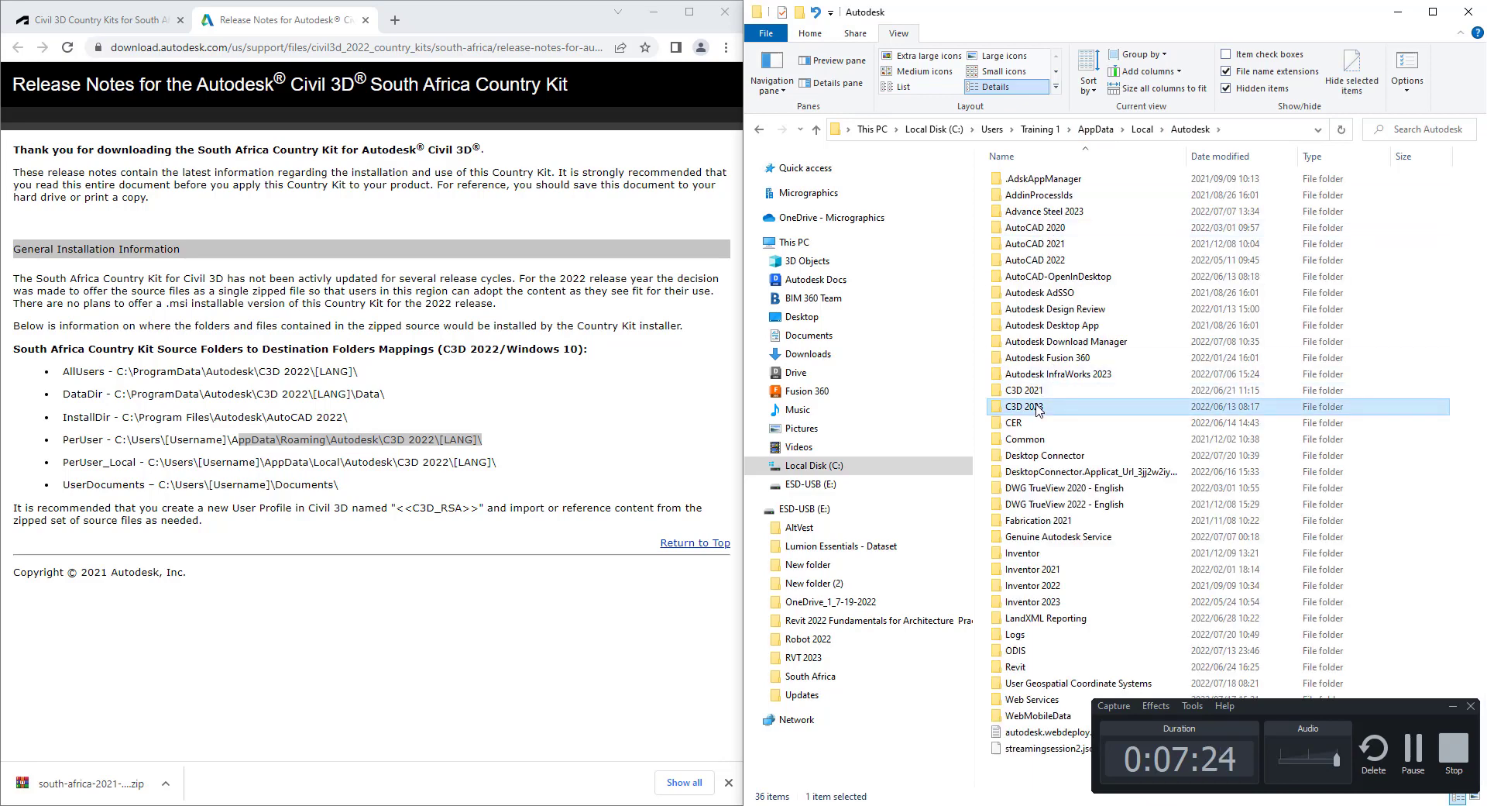
double_click(1025, 406)
left_click(1014, 185)
double_click(1013, 186)
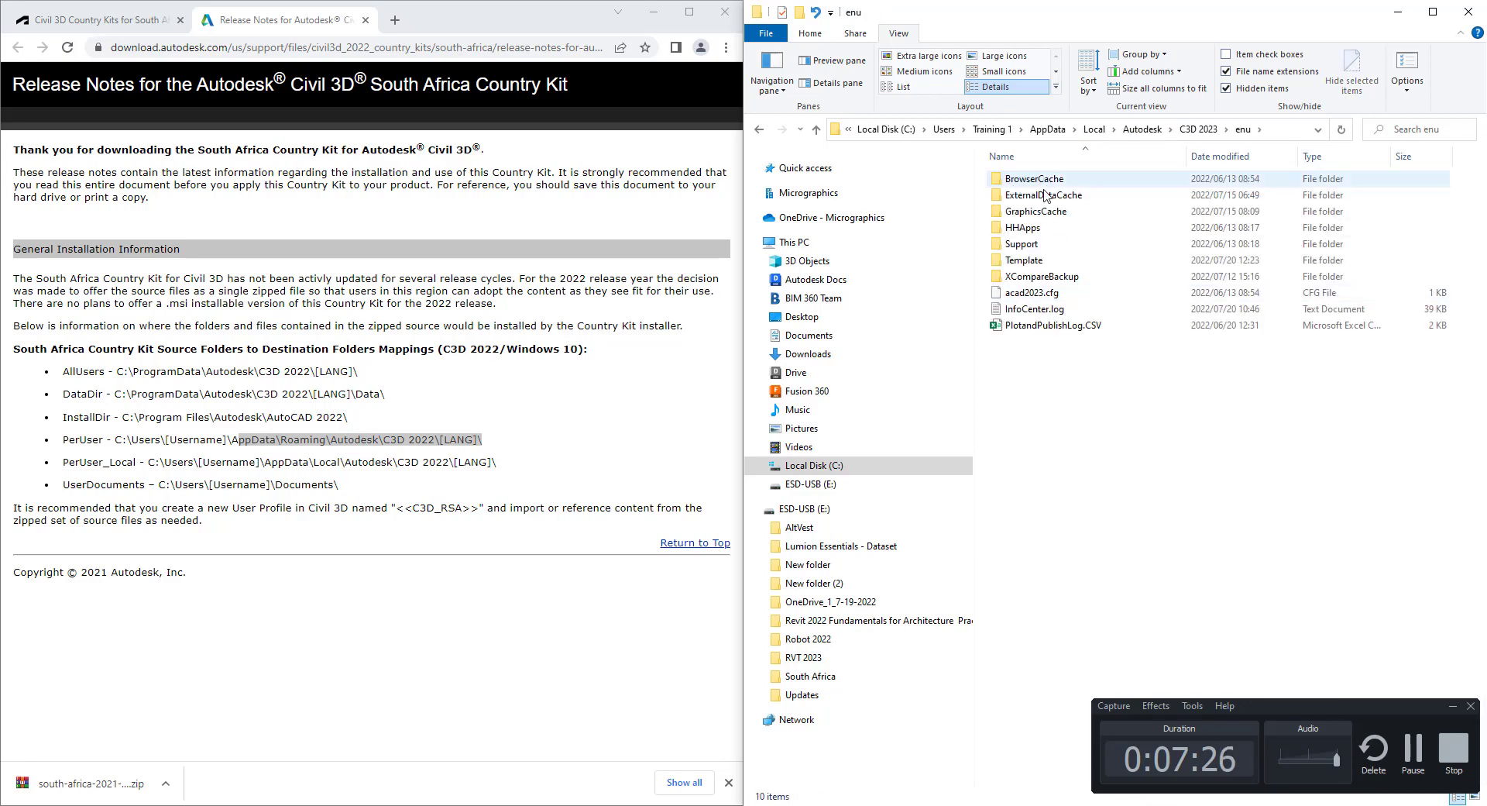
left_click(263, 641)
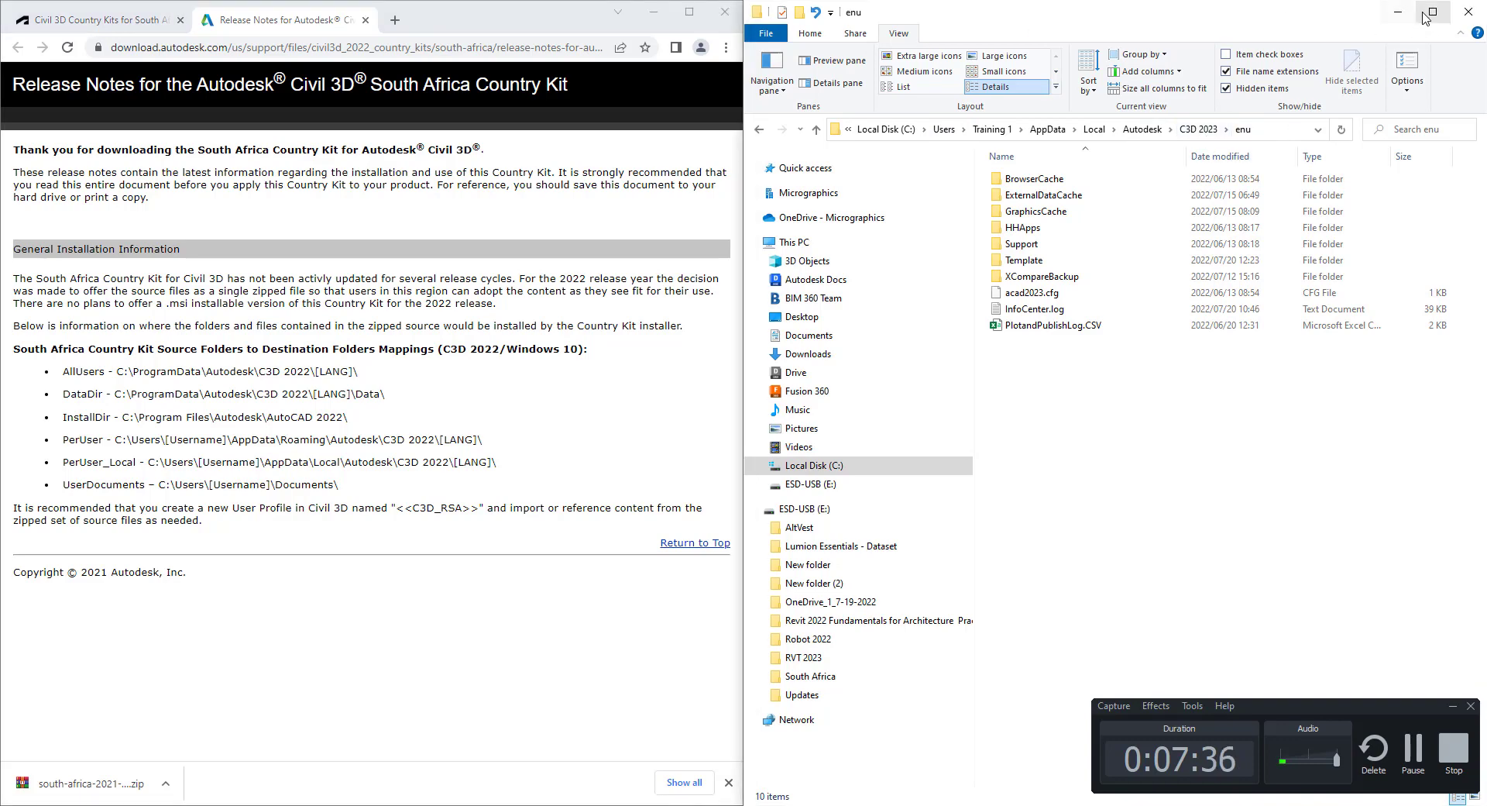
Close the release notes browser and the File Explorer windows to return to the desktop.
left_click(1467, 14)
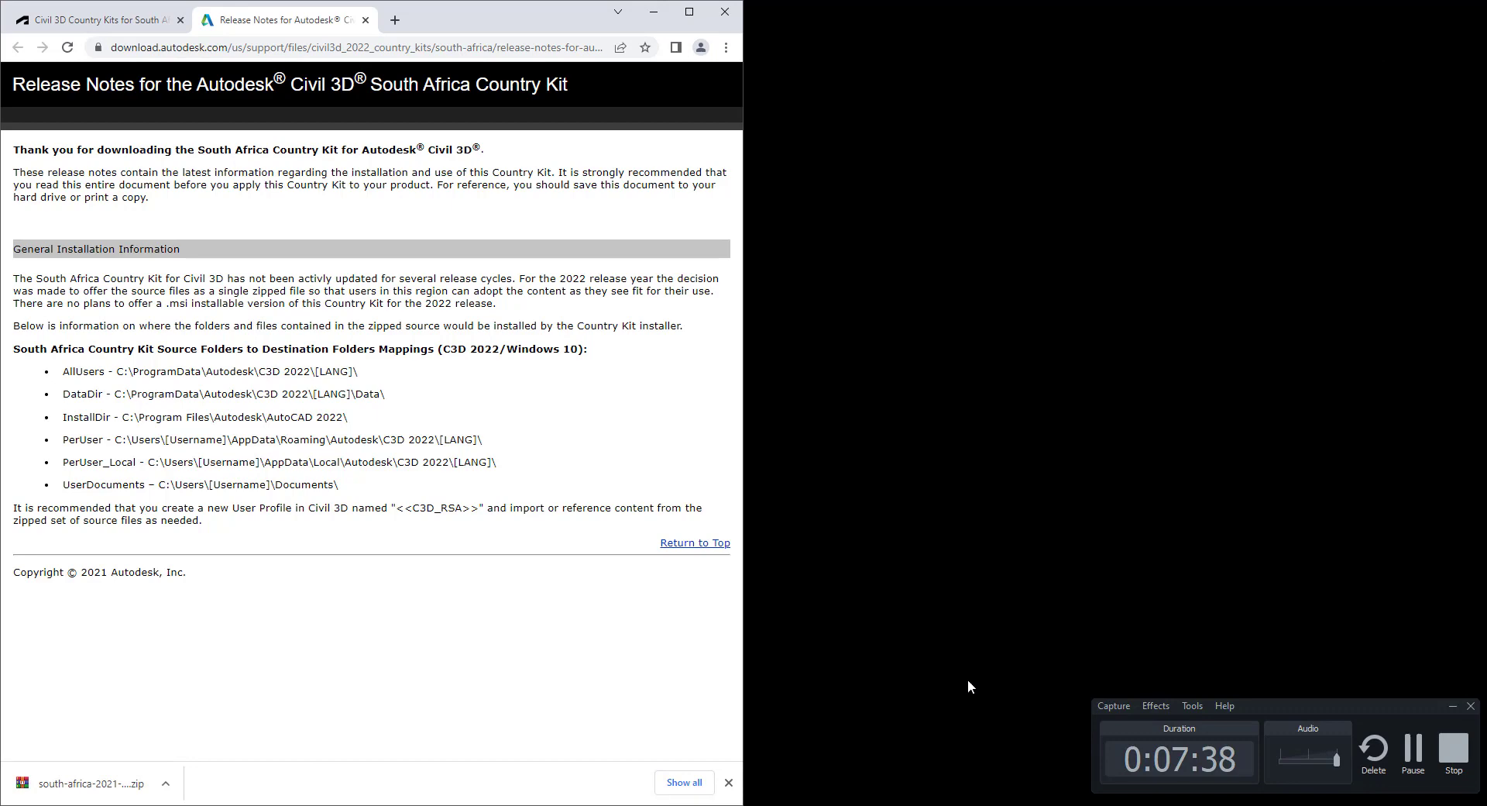
left_click(735, 6)
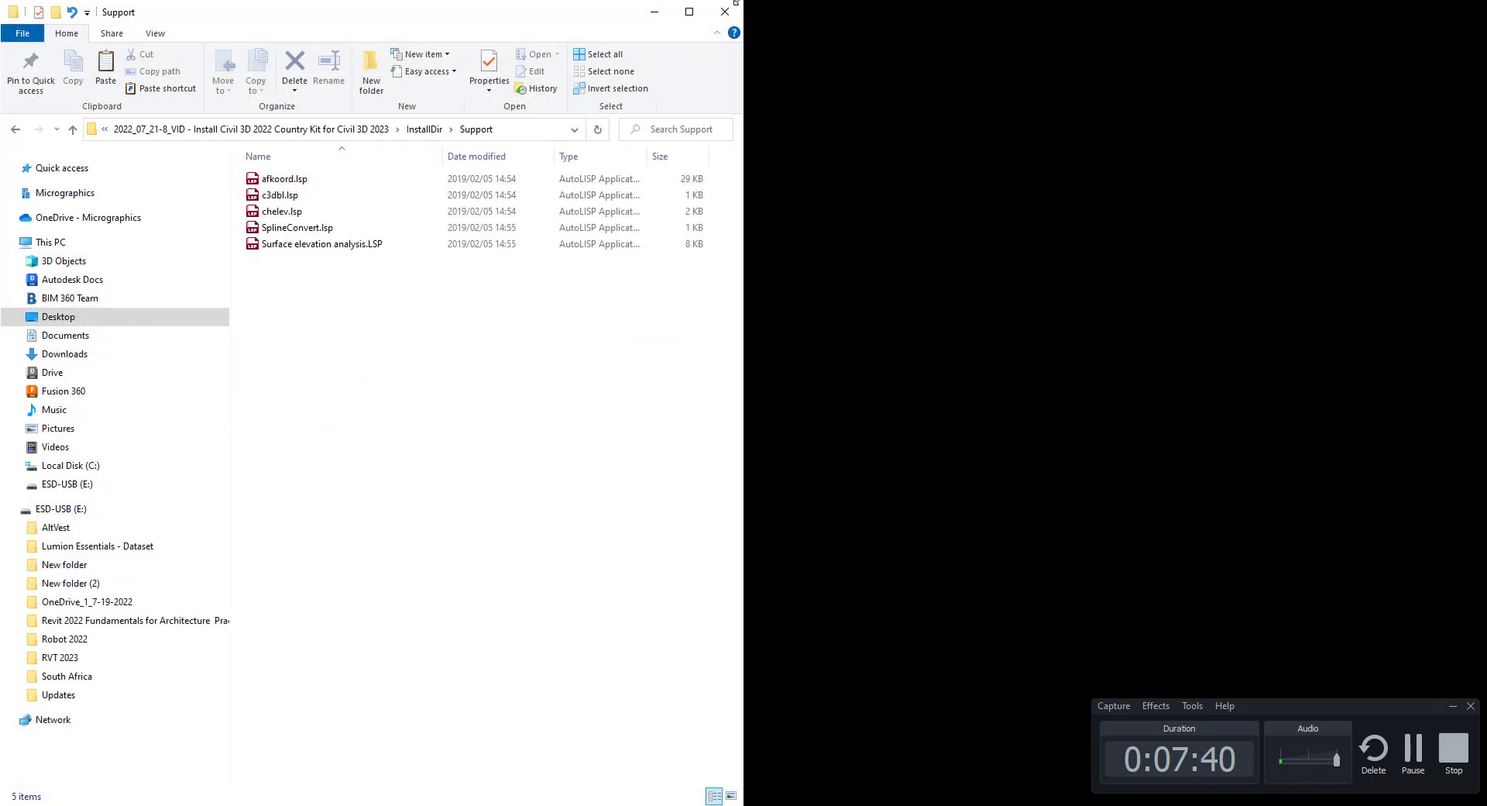
left_click(734, 33)
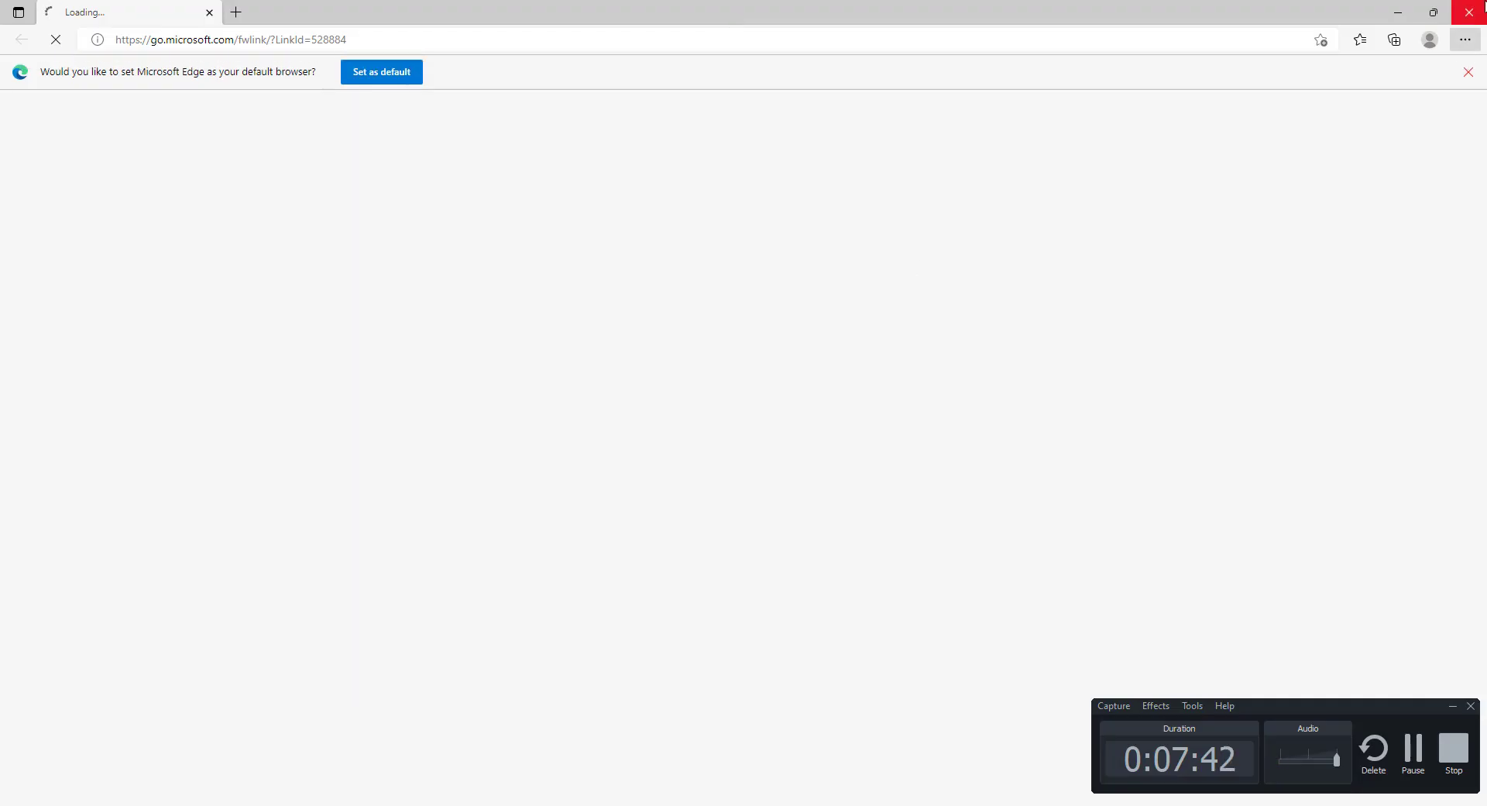
left_click(1484, 4)
left_click(727, 8)
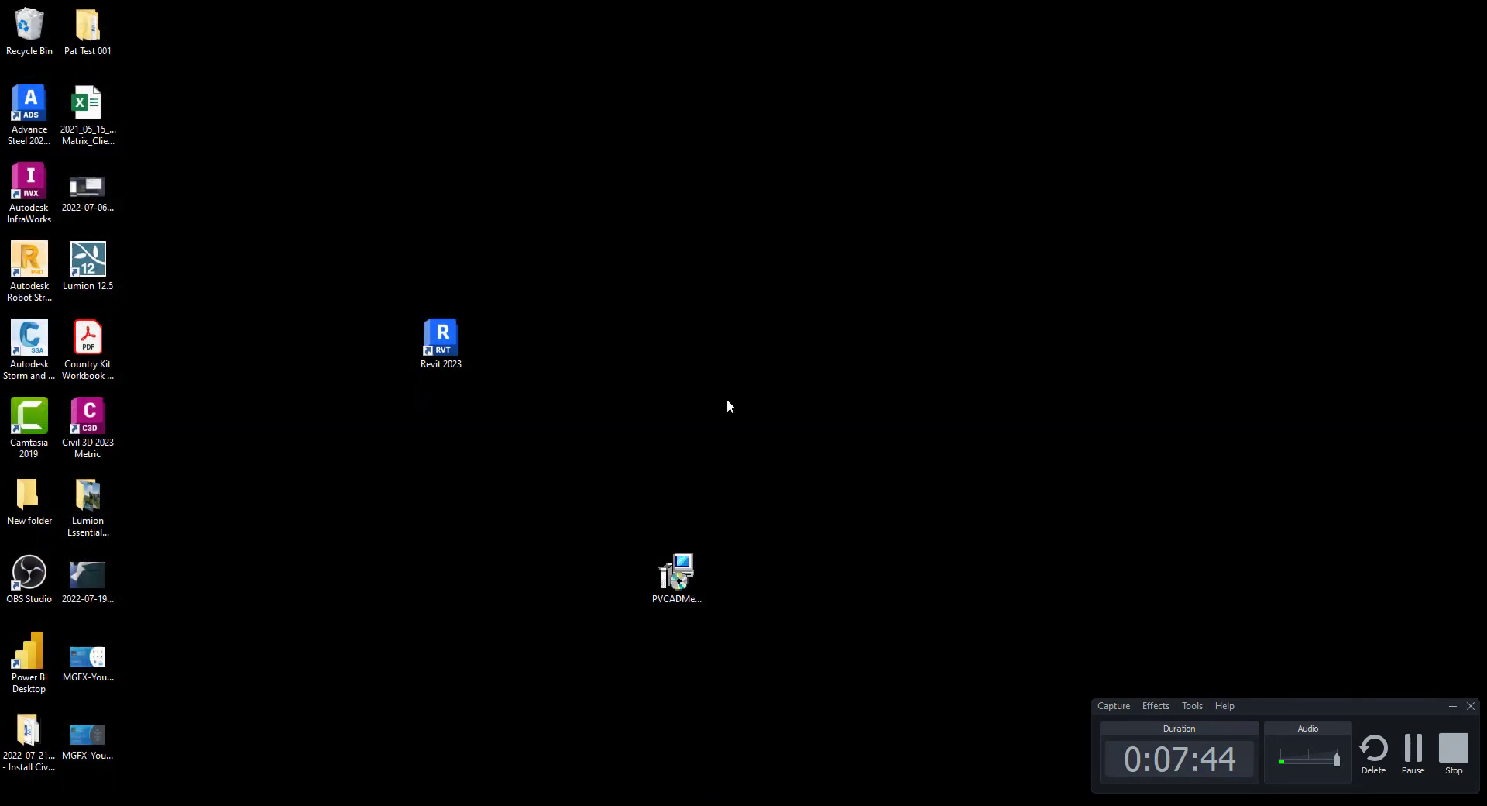
Launch Civil 3D 2023 Metric from the desktop and close the default Drawing1.
left_click(89, 420)
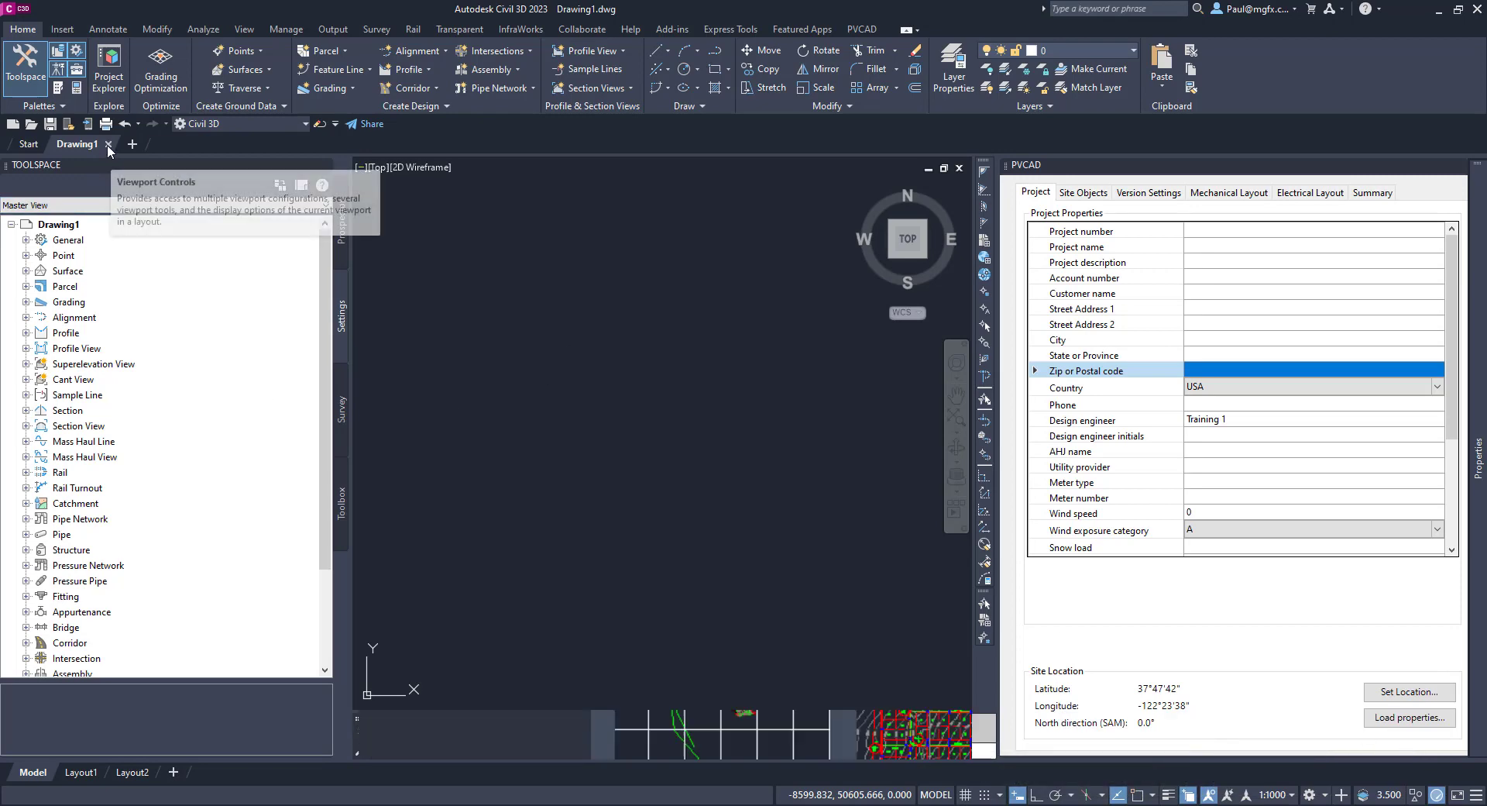
left_click(109, 145)
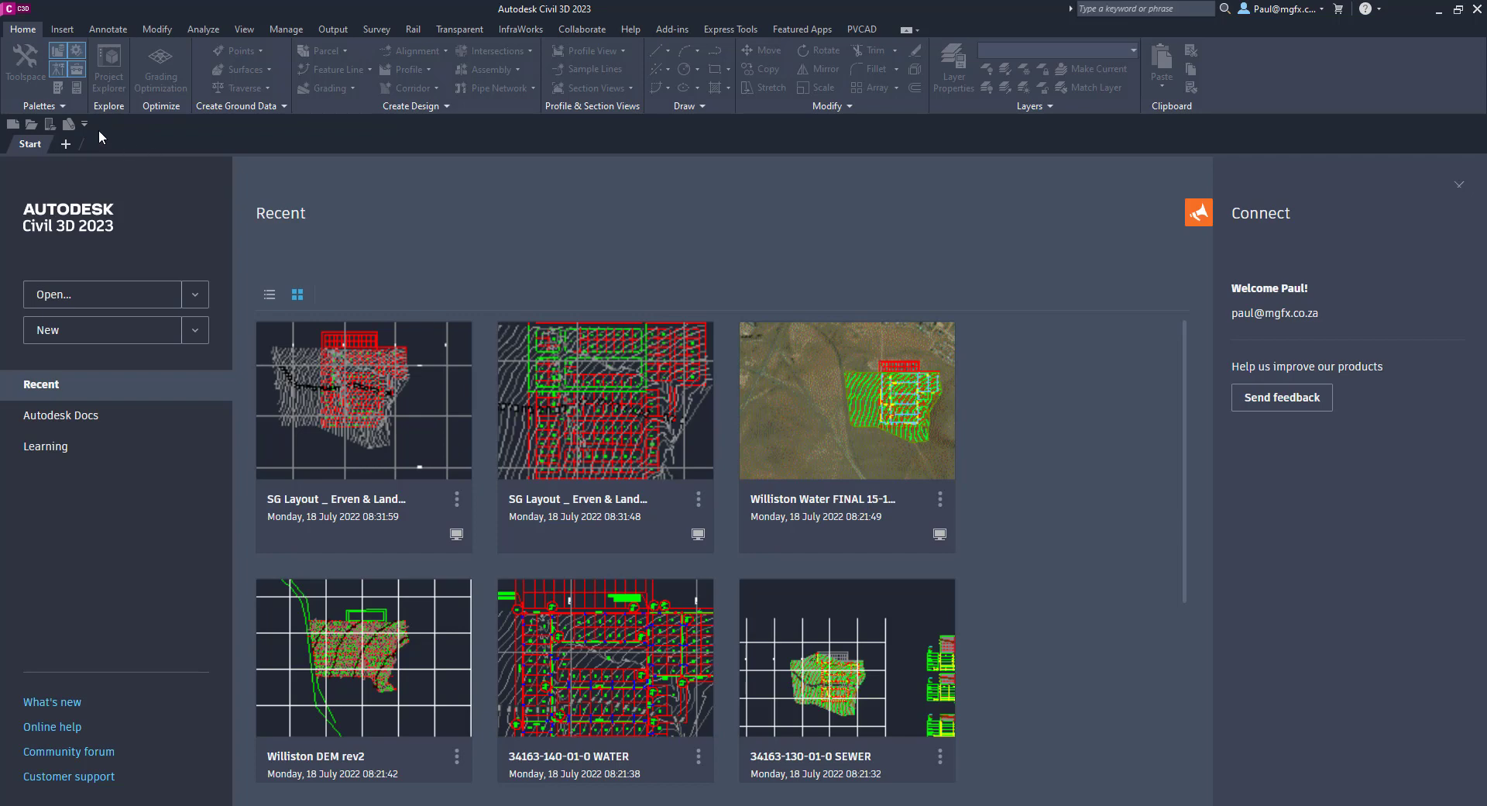
Create a new drawing from the _AutoCAD Civil 3D 2021 RSA.dwt template.
left_click(19, 10)
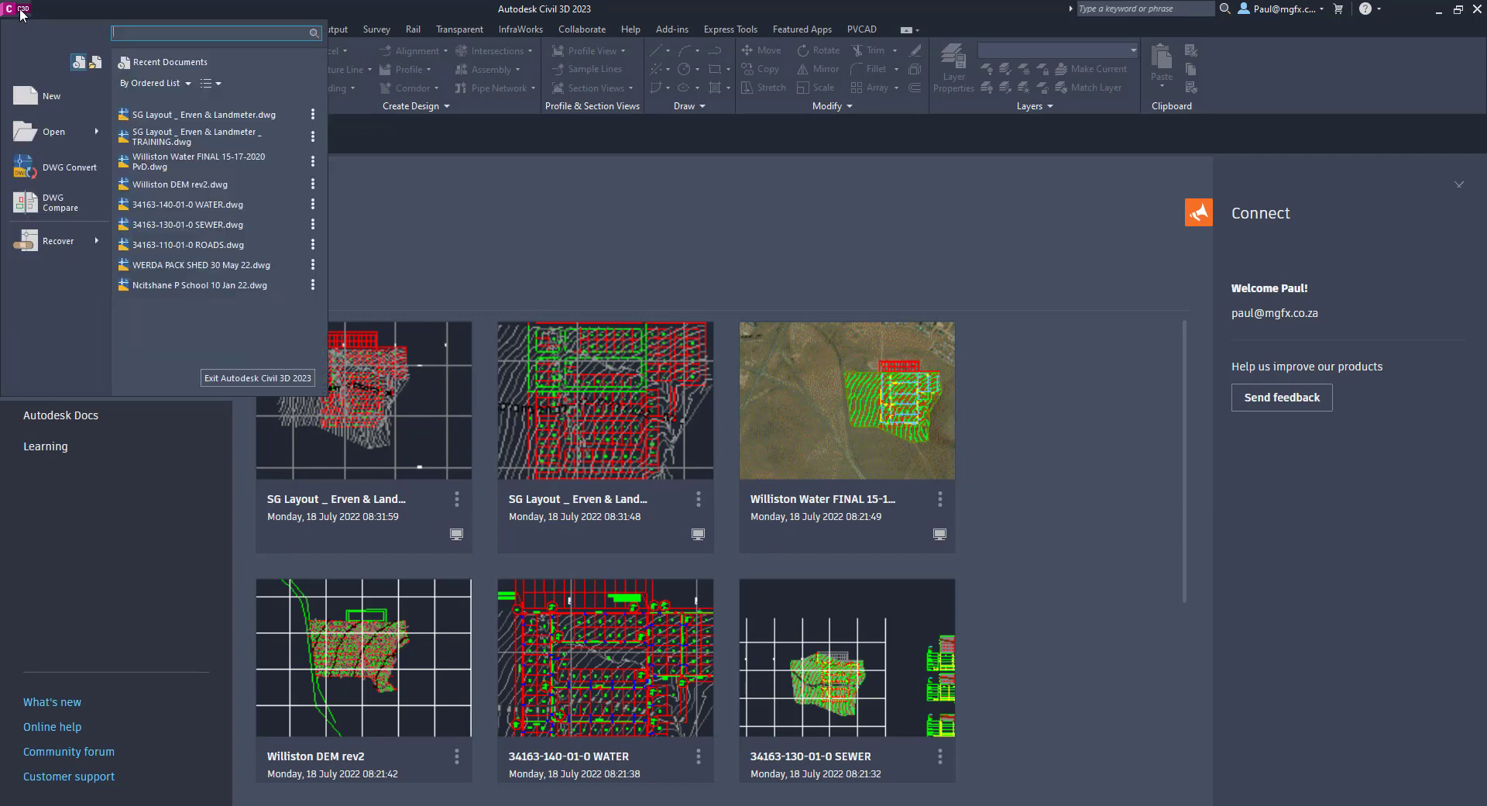
left_click(95, 112)
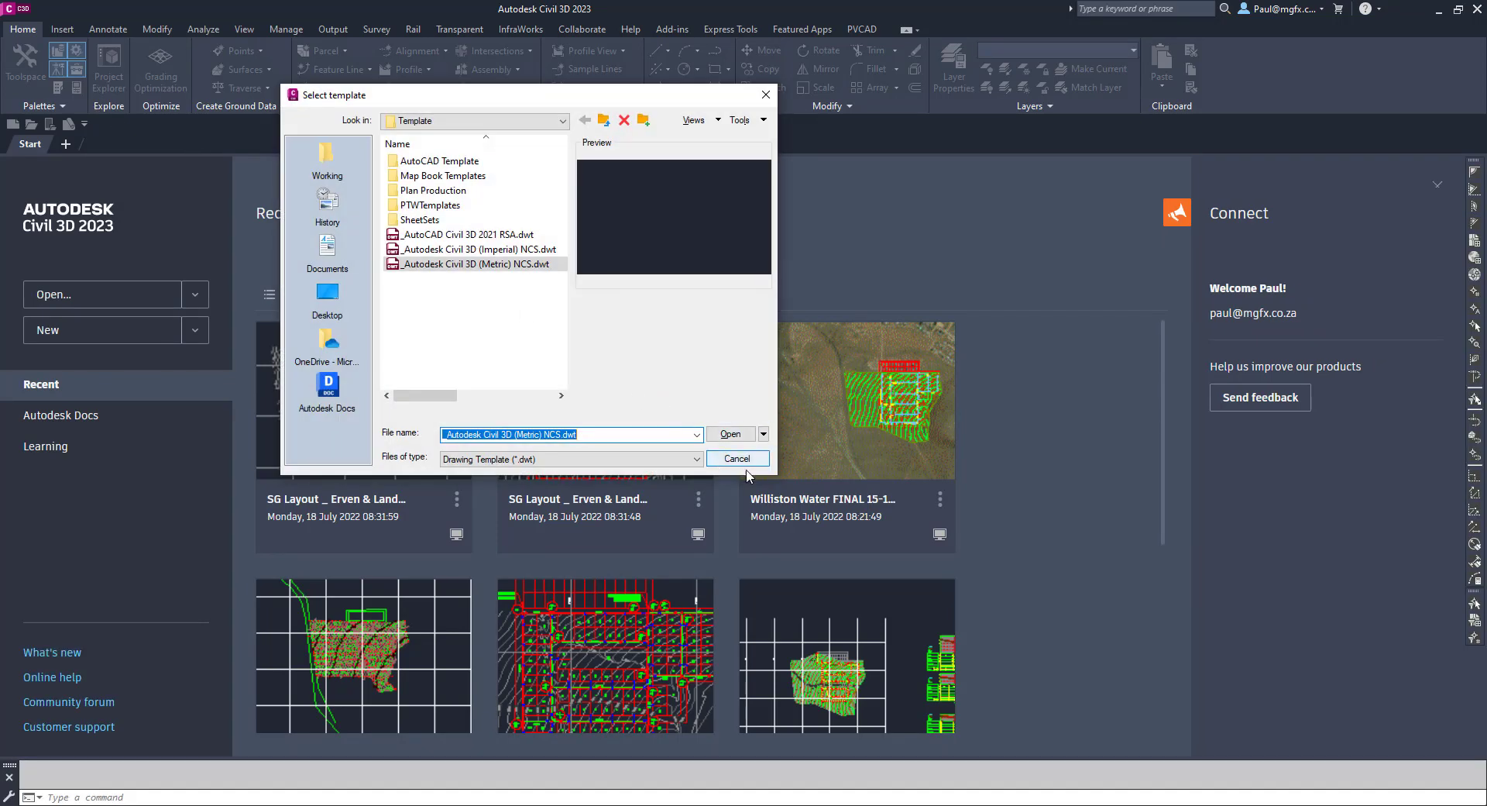
left_click(489, 235)
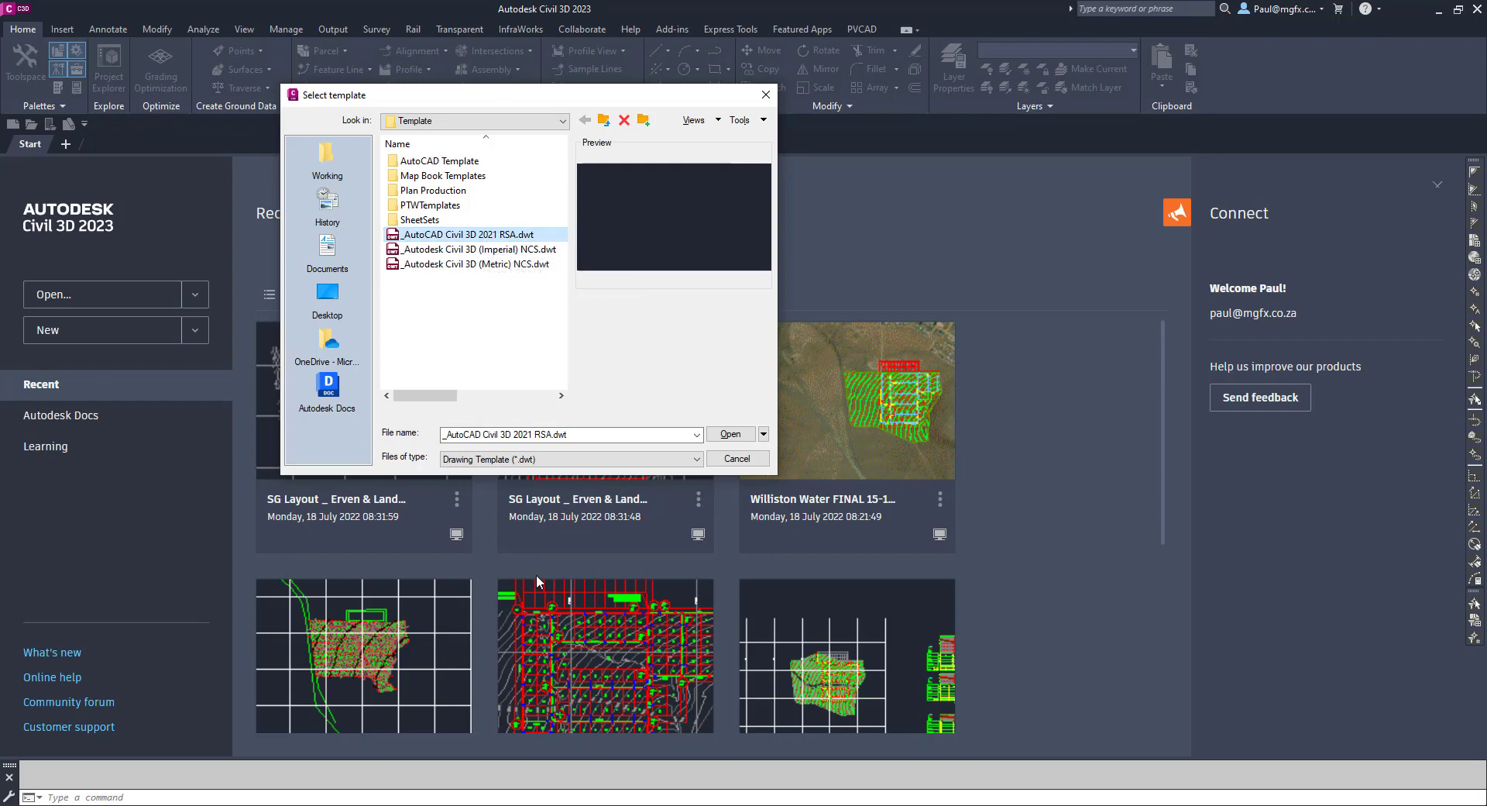
left_click(732, 434)
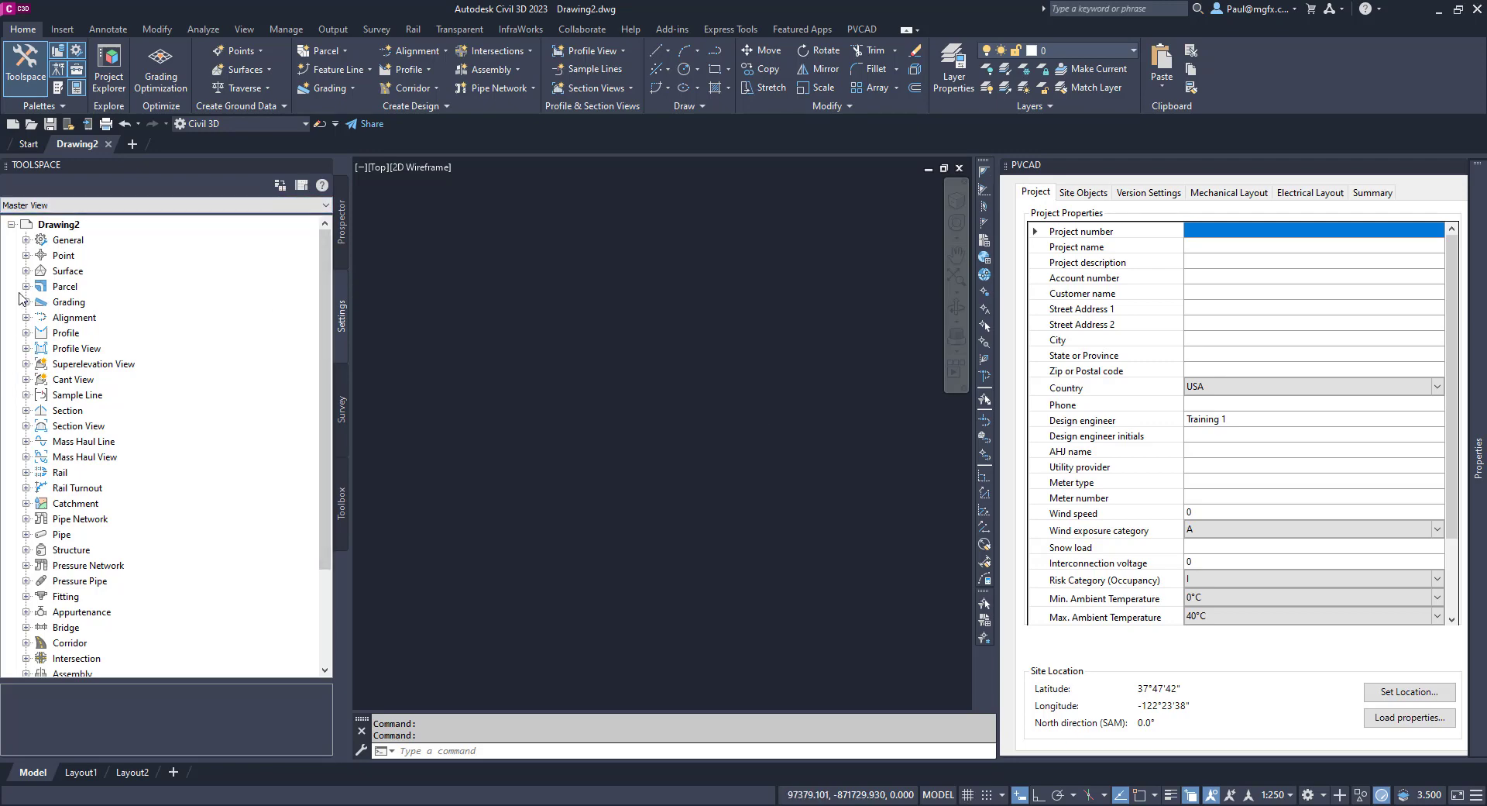
Examine the point styles in the new drawing's settings for the RSA styles, and collapse their list.
left_click(25, 256)
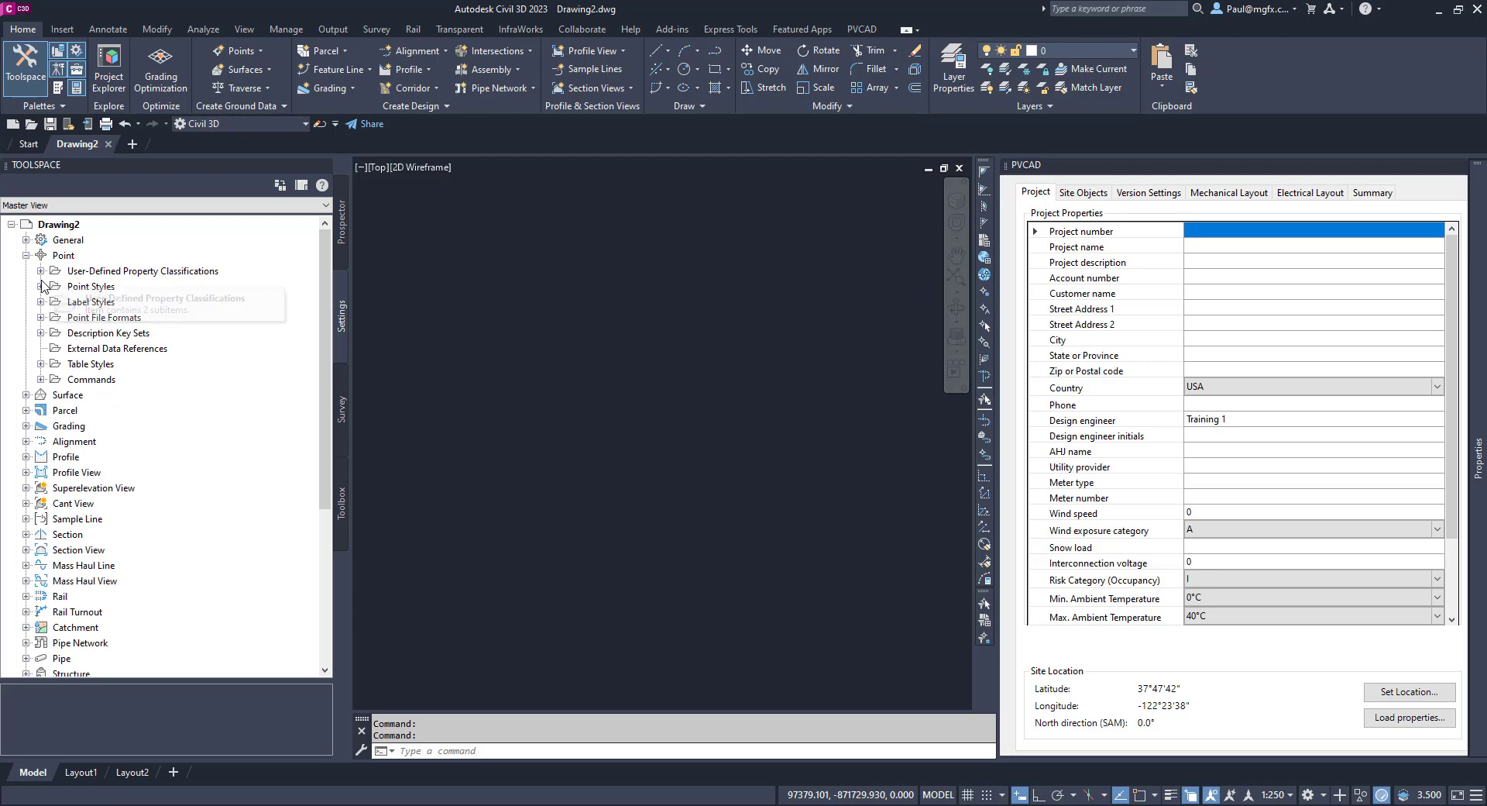
left_click(42, 287)
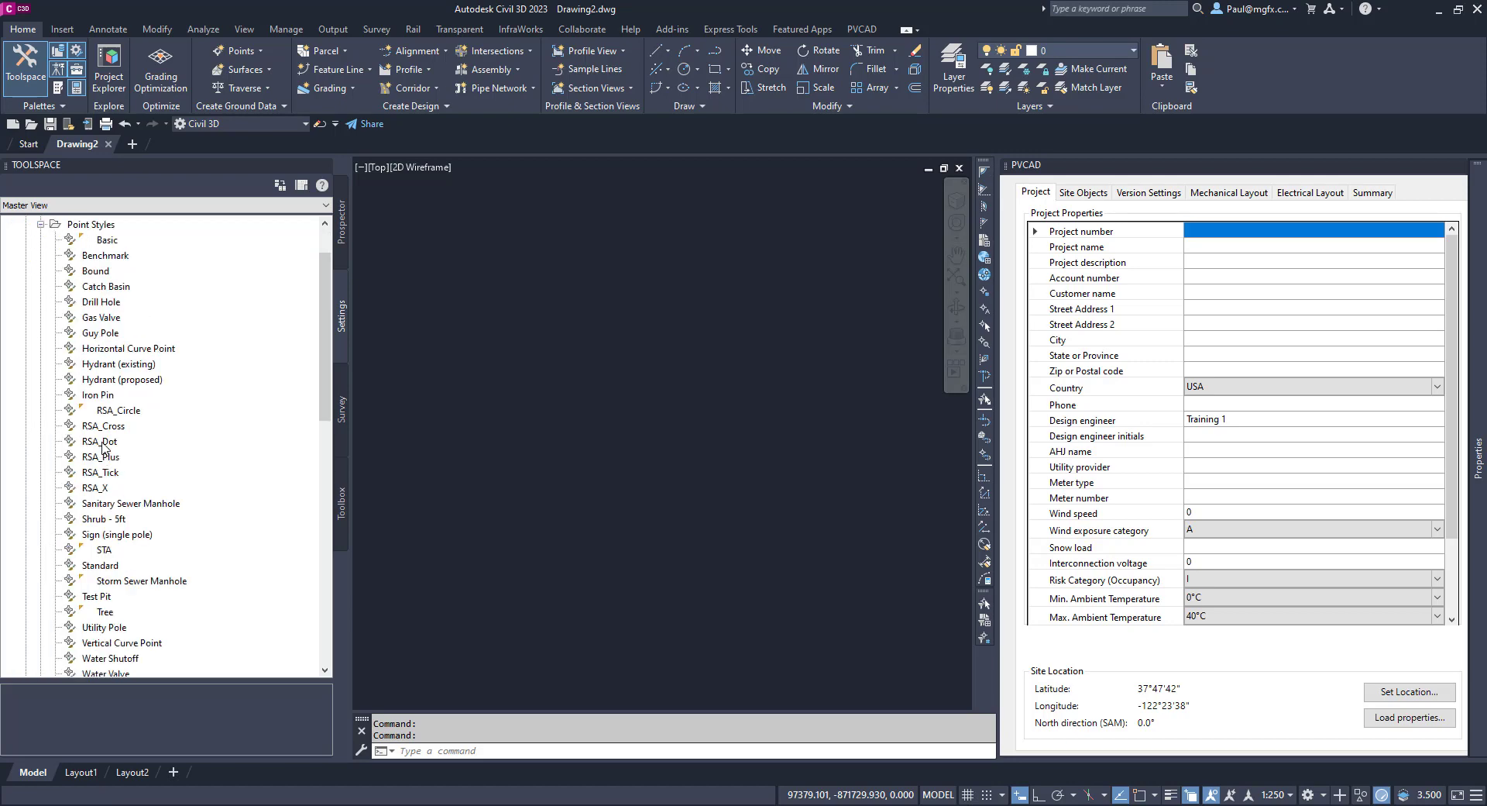
left_click(40, 225)
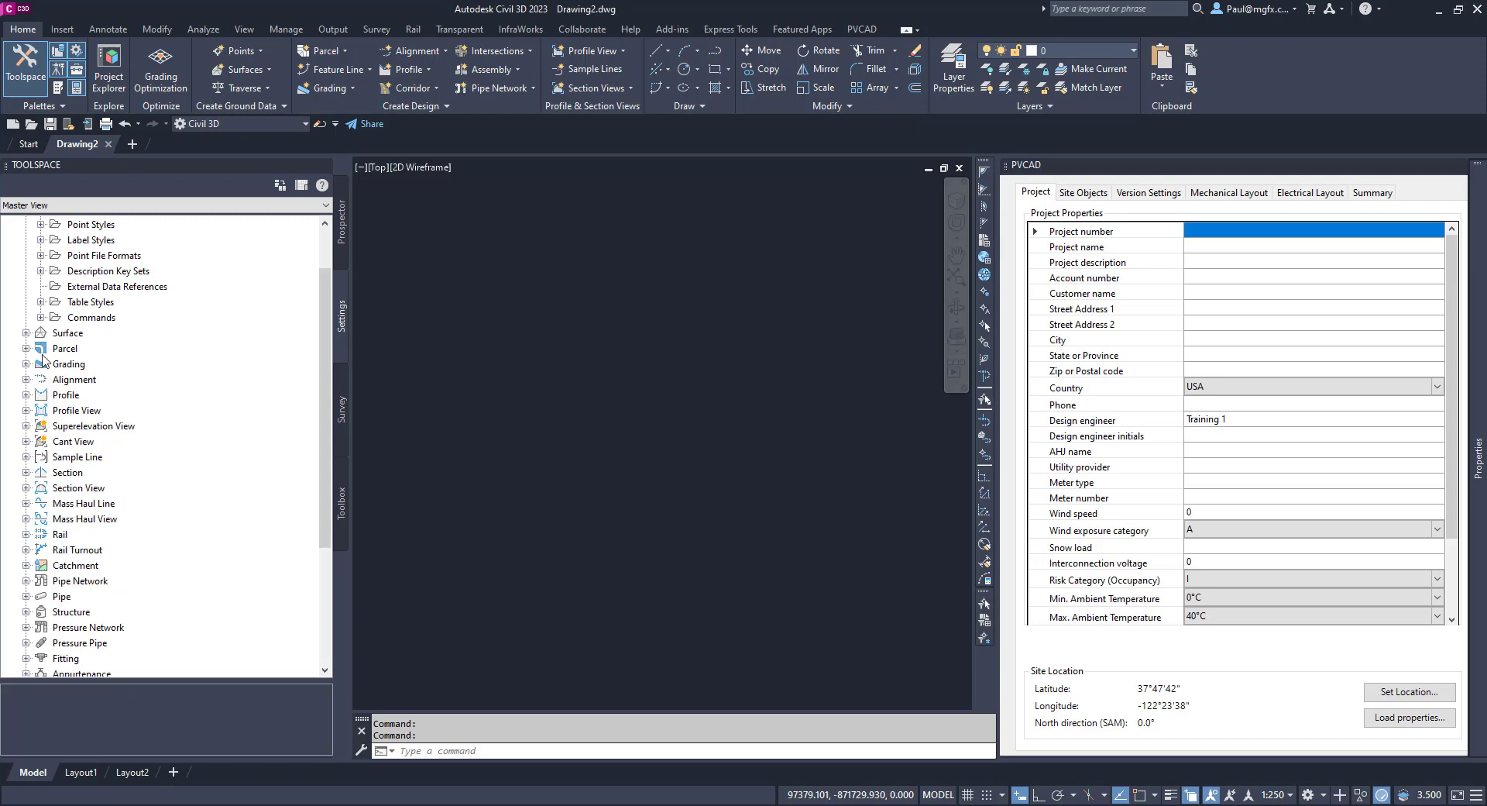
Examine the surface styles in the drawing's settings for the RSA styles, and collapse the Surface and Point collections.
left_click(26, 334)
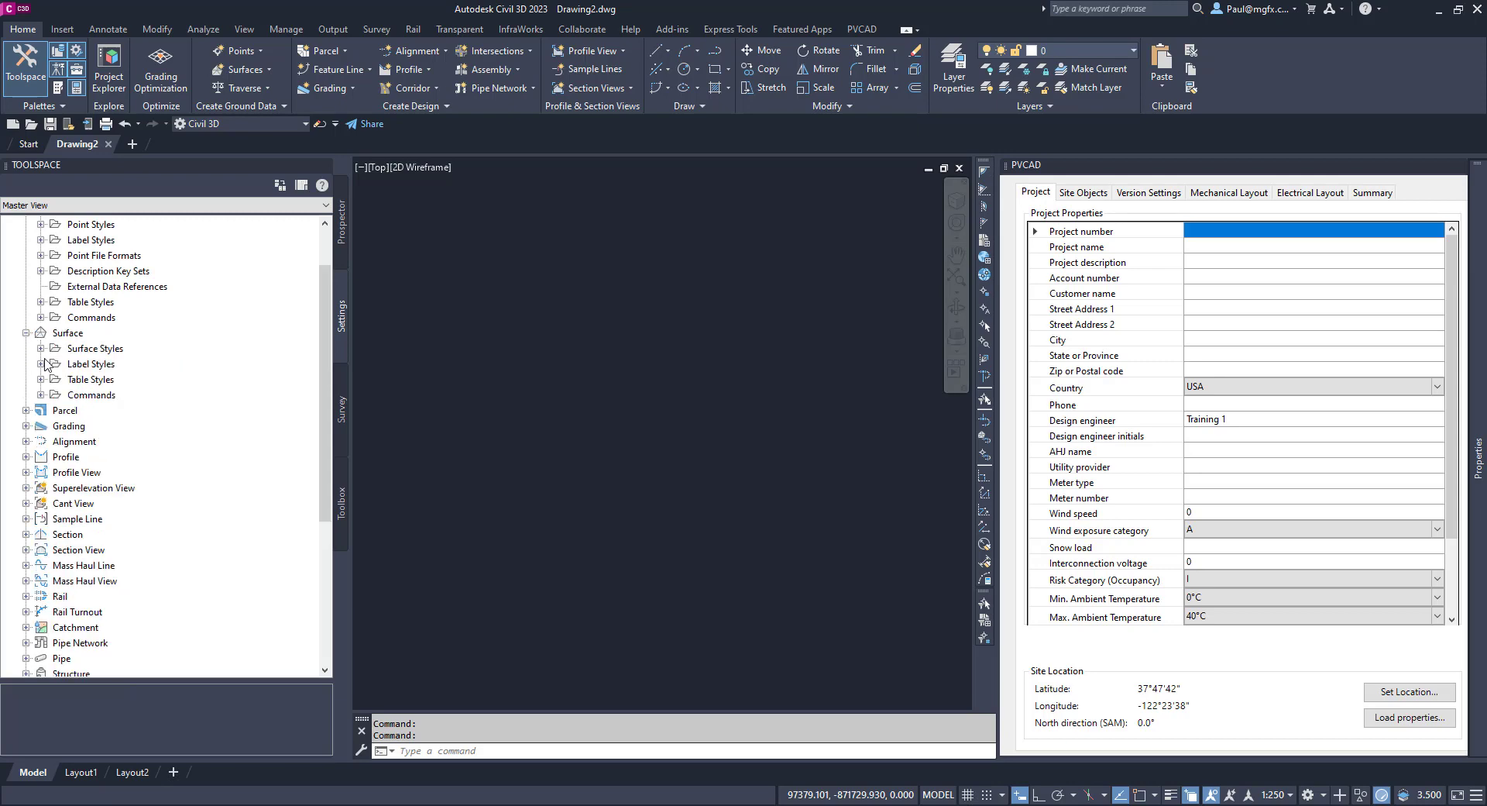
left_click(40, 349)
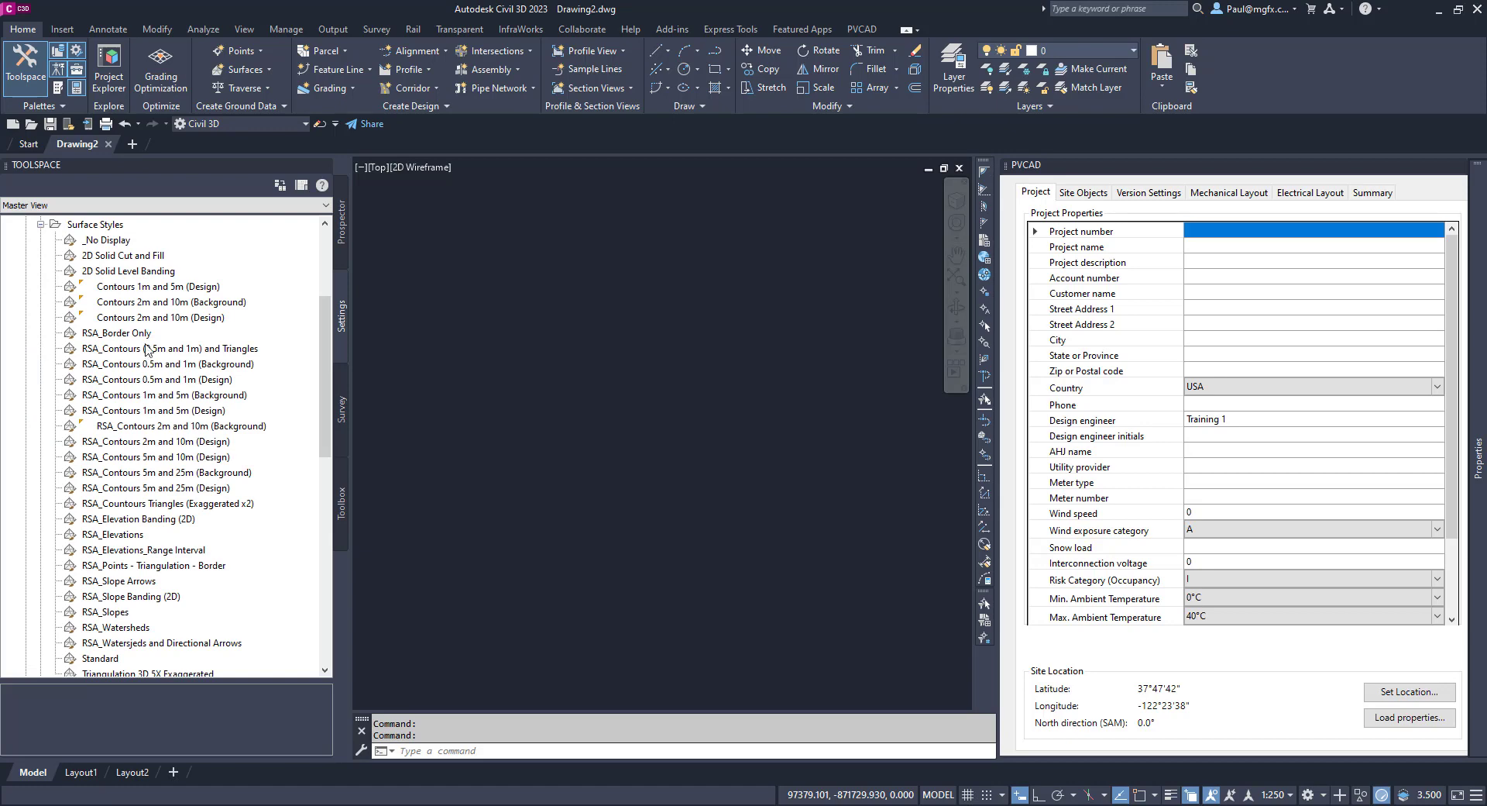
scroll(128, 573, "down", 5)
scroll(117, 543, "up", 10)
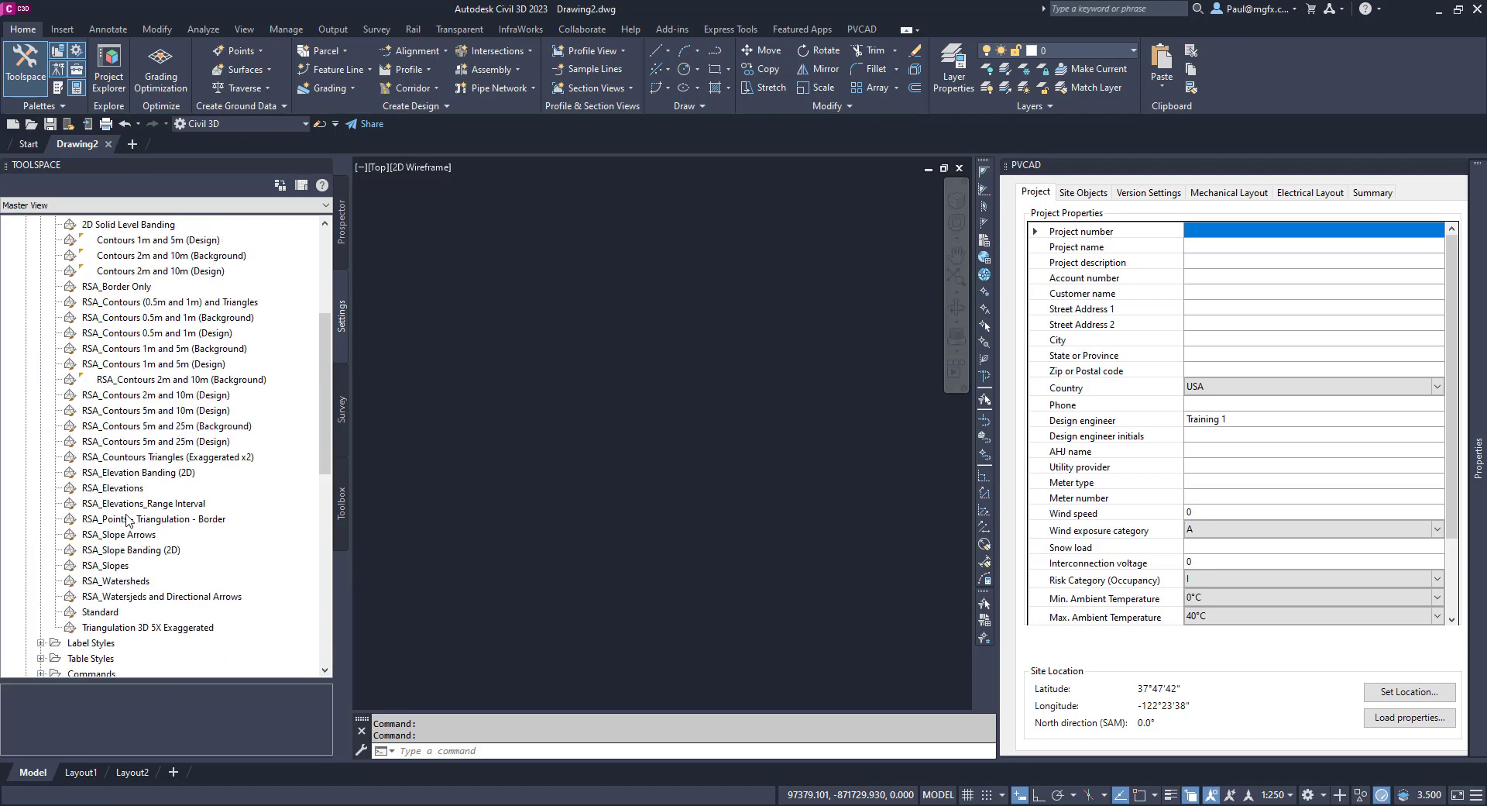
left_click(26, 395)
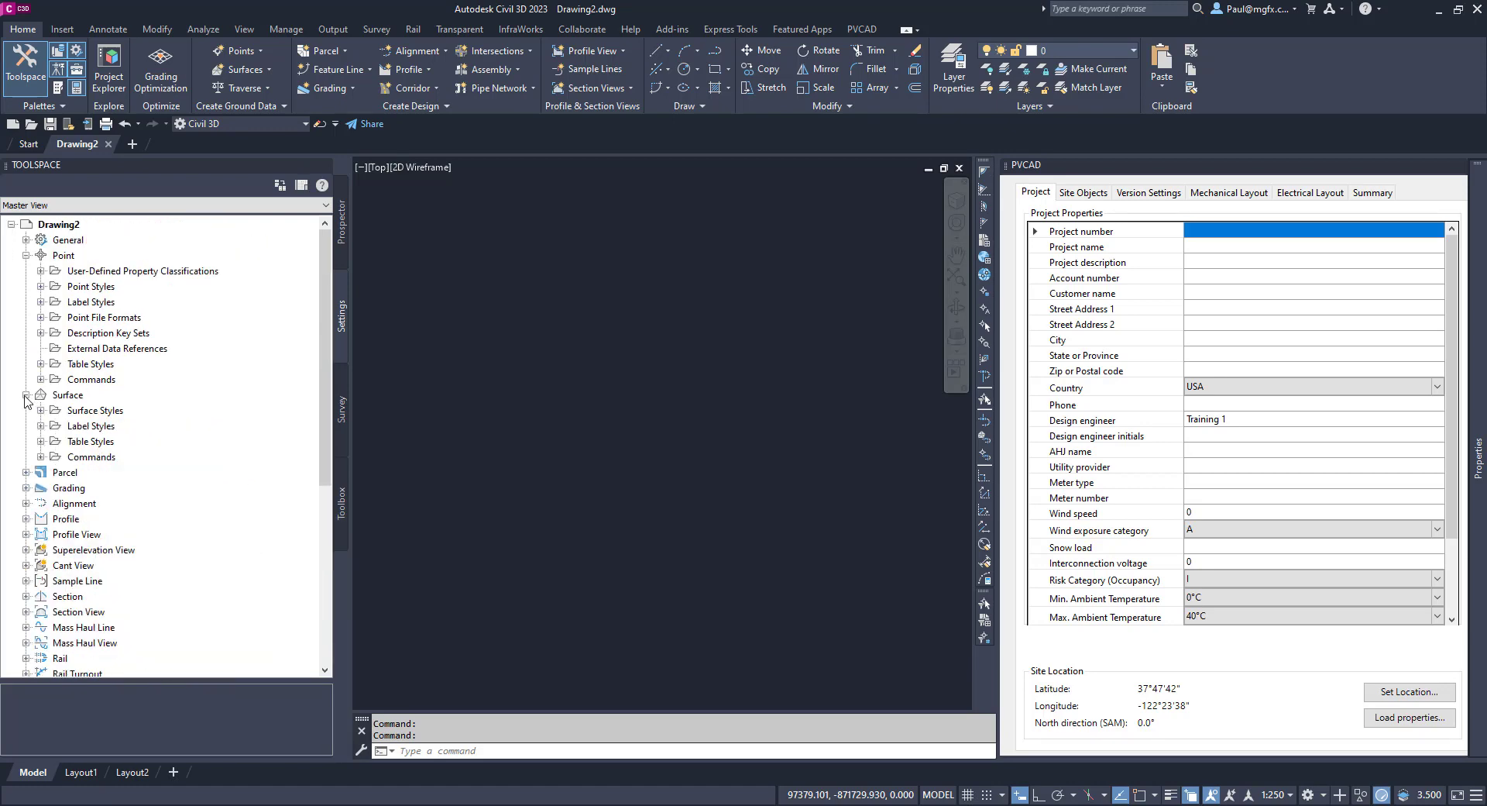
left_click(26, 255)
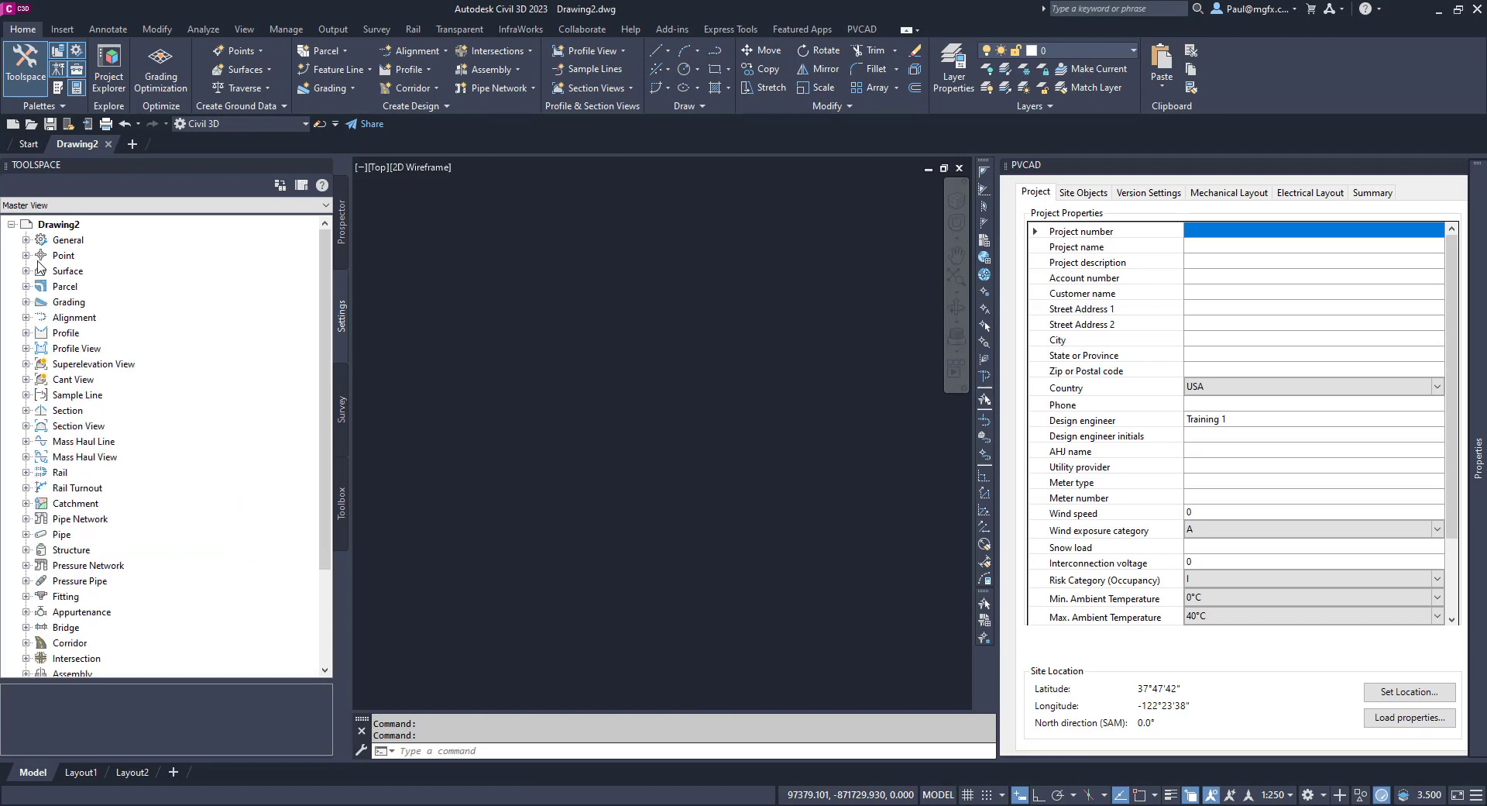